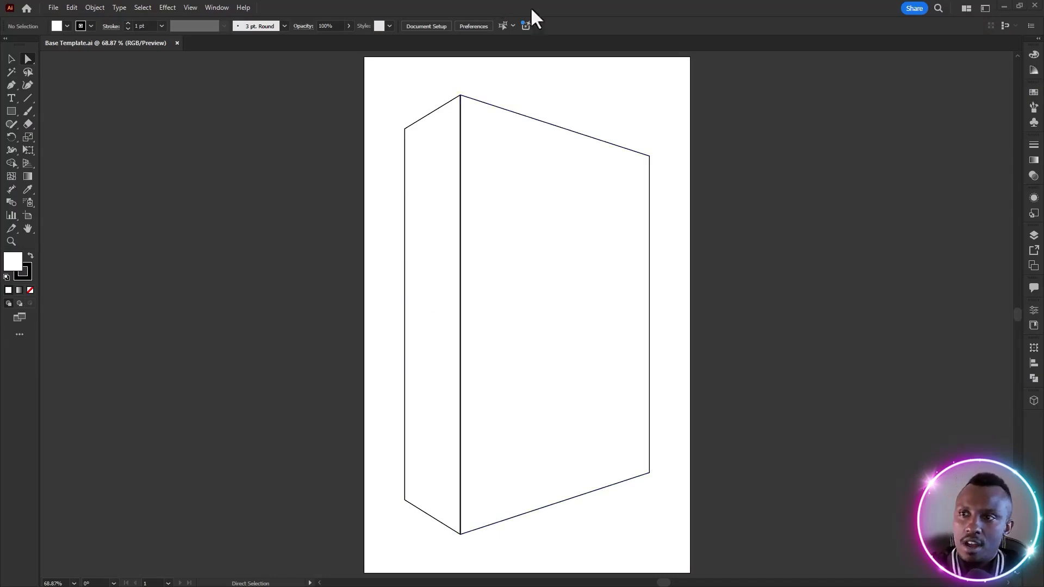
# Switch to Photoshop and open Base Template.ai from the project's Assets folder, importing its single page at 300 pixels/inch
pyautogui.click(1003, 6)
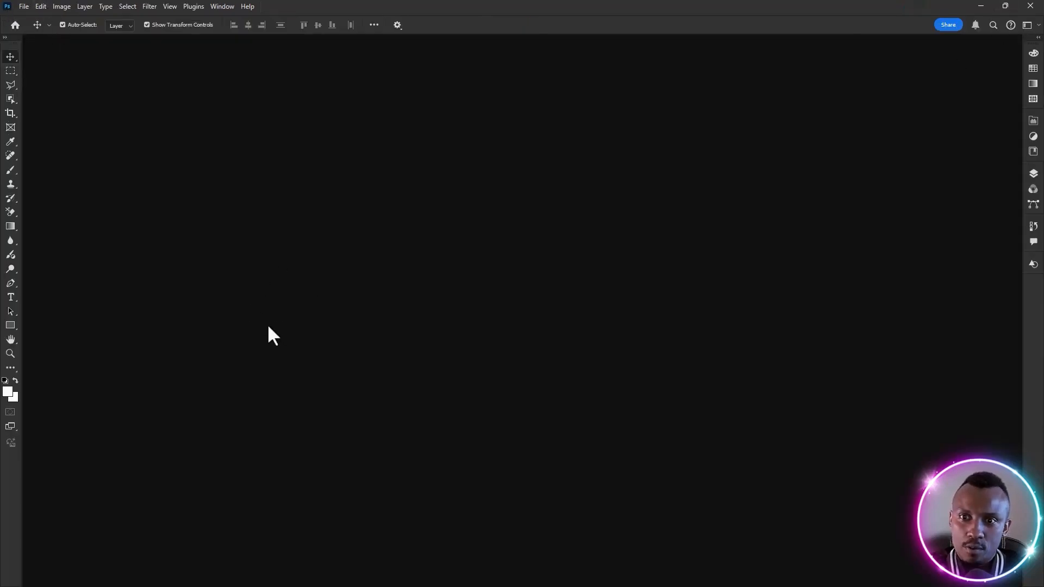
pyautogui.click(23, 6)
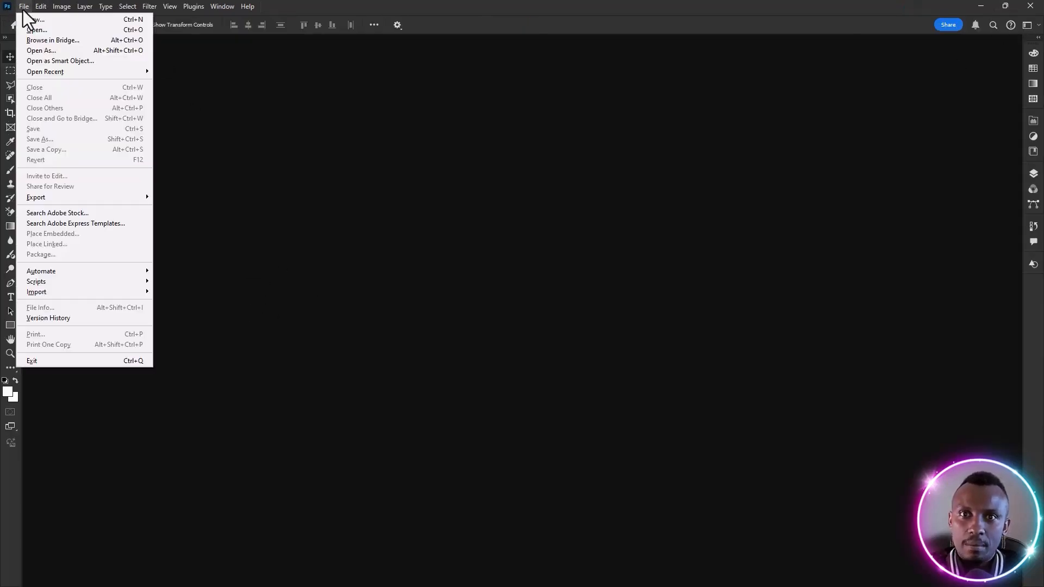
pyautogui.click(35, 30)
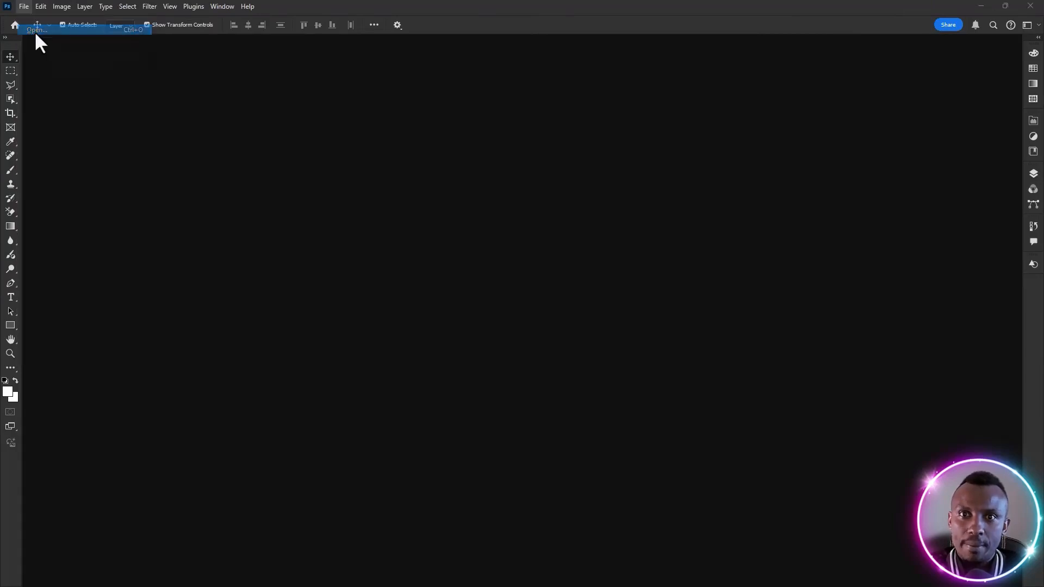
pyautogui.click(496, 187)
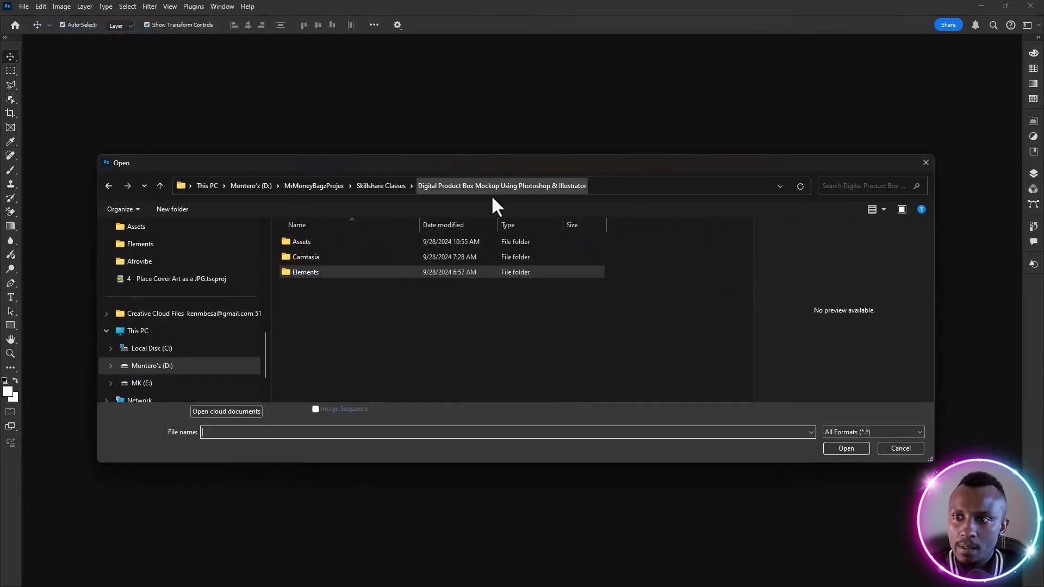
pyautogui.doubleClick(307, 240)
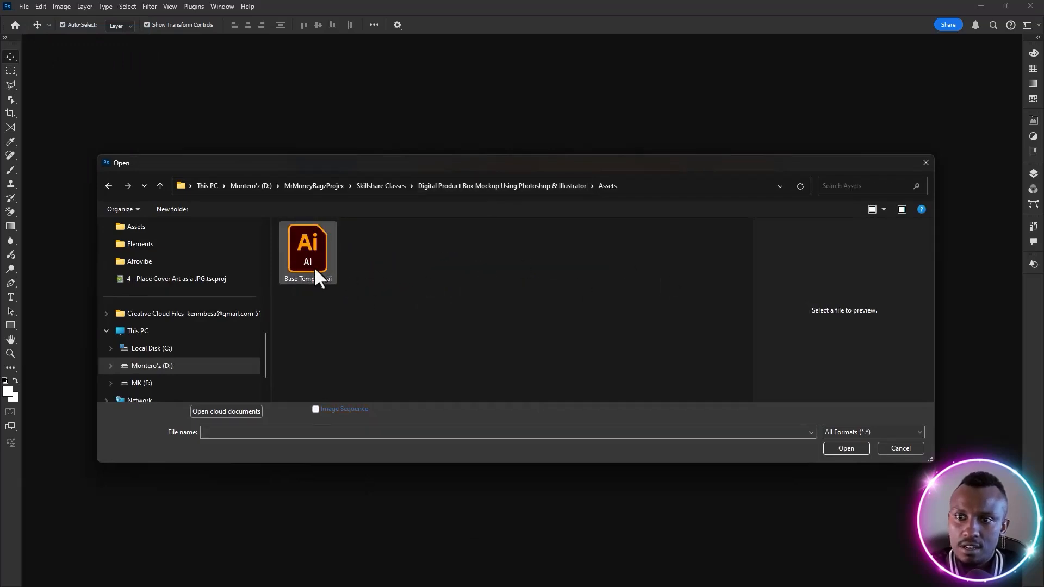
pyautogui.click(305, 256)
pyautogui.doubleClick(314, 251)
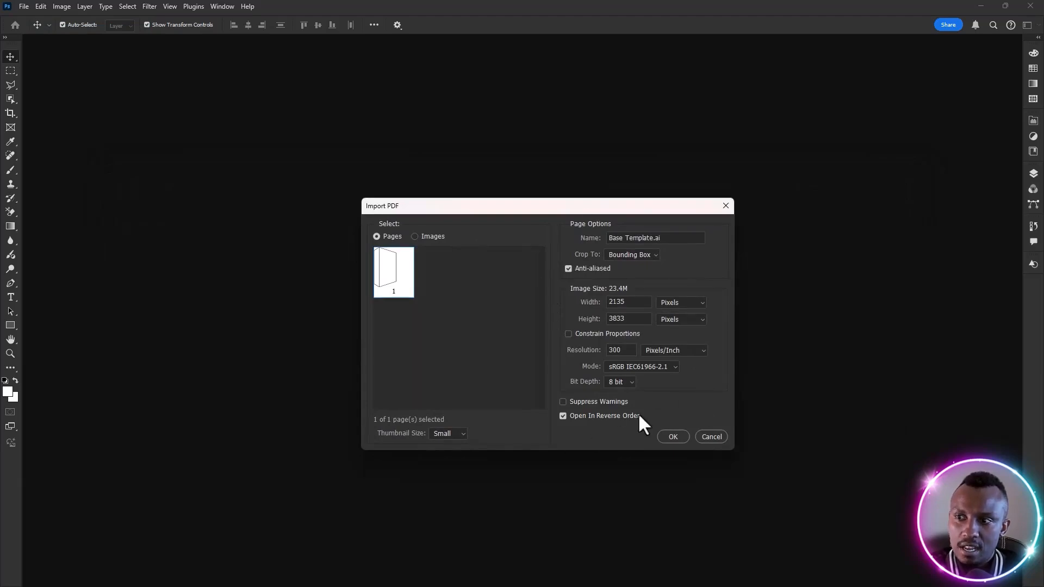
pyautogui.click(673, 436)
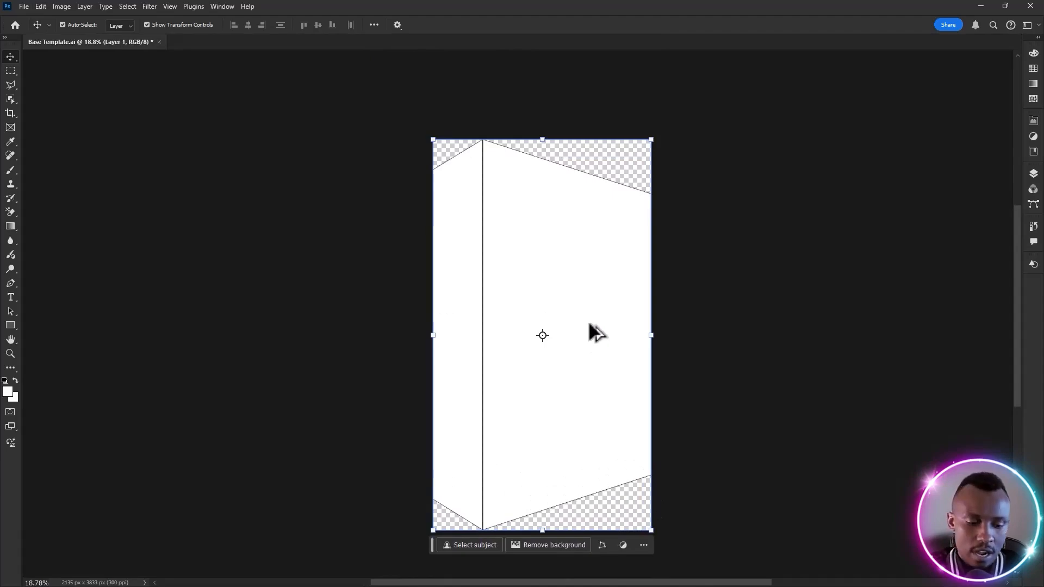
pyautogui.scroll(-1, 588, 325)
pyautogui.scroll(2, 589, 325)
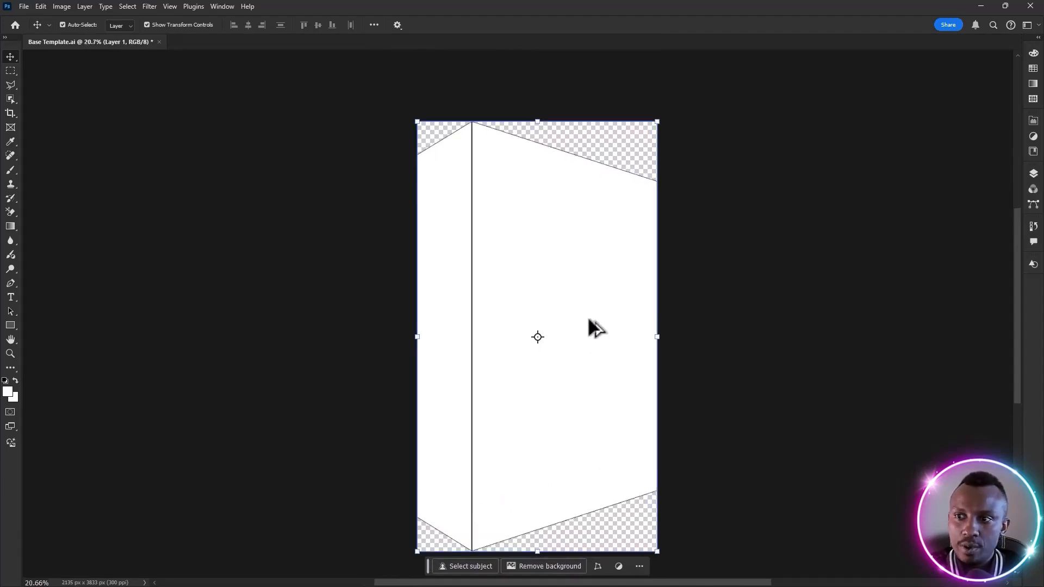
pyautogui.scroll(-2, 587, 320)
pyautogui.scroll(1, 589, 321)
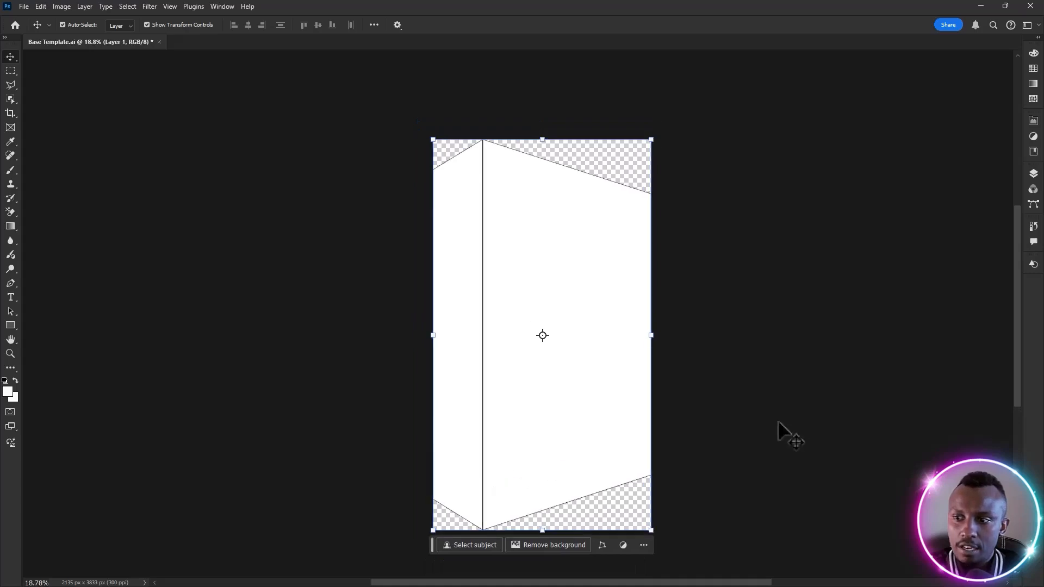
pyautogui.click(694, 455)
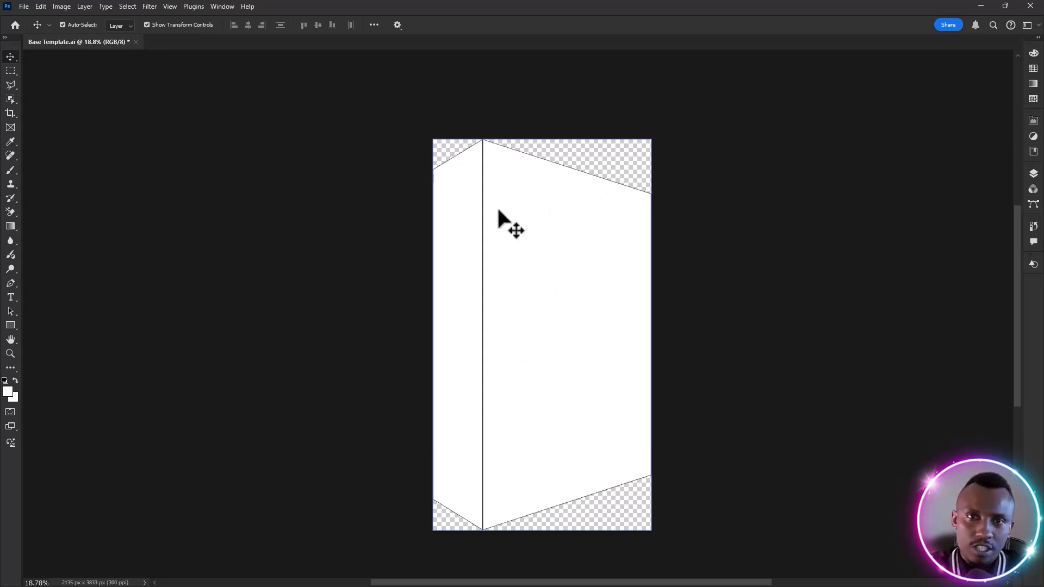
pyautogui.click(23, 10)
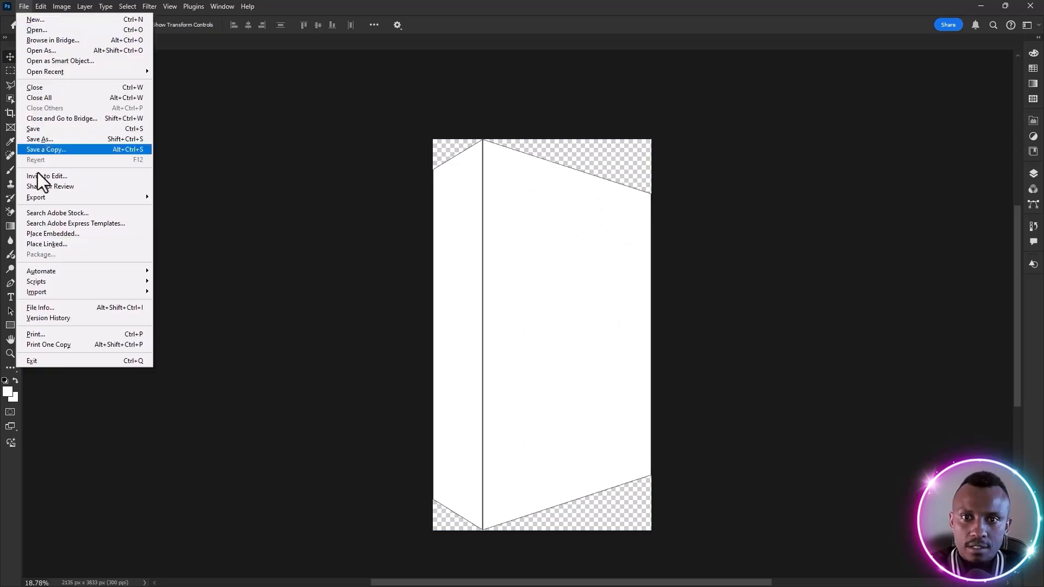
pyautogui.click(70, 235)
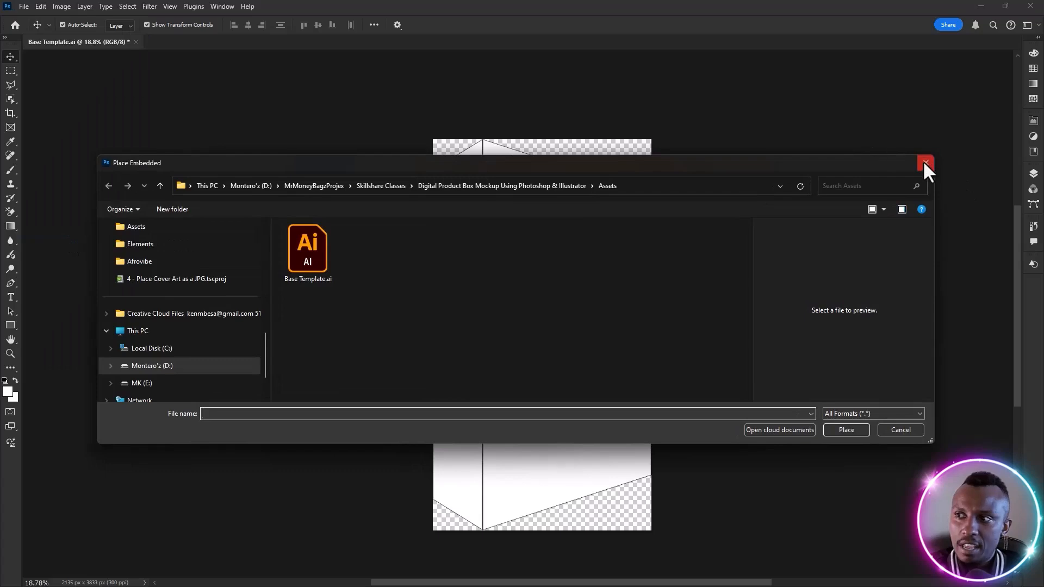
pyautogui.click(924, 162)
# Place Trapper Beat Bundle - Front.jpg from the project's Elements folder as an embedded image in the box template
pyautogui.click(23, 6)
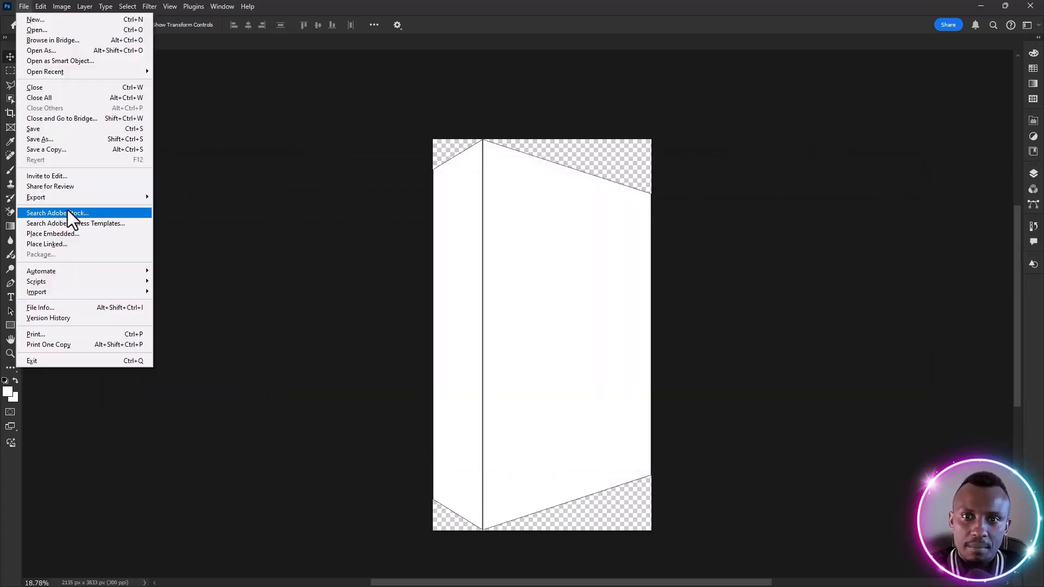
pyautogui.click(73, 234)
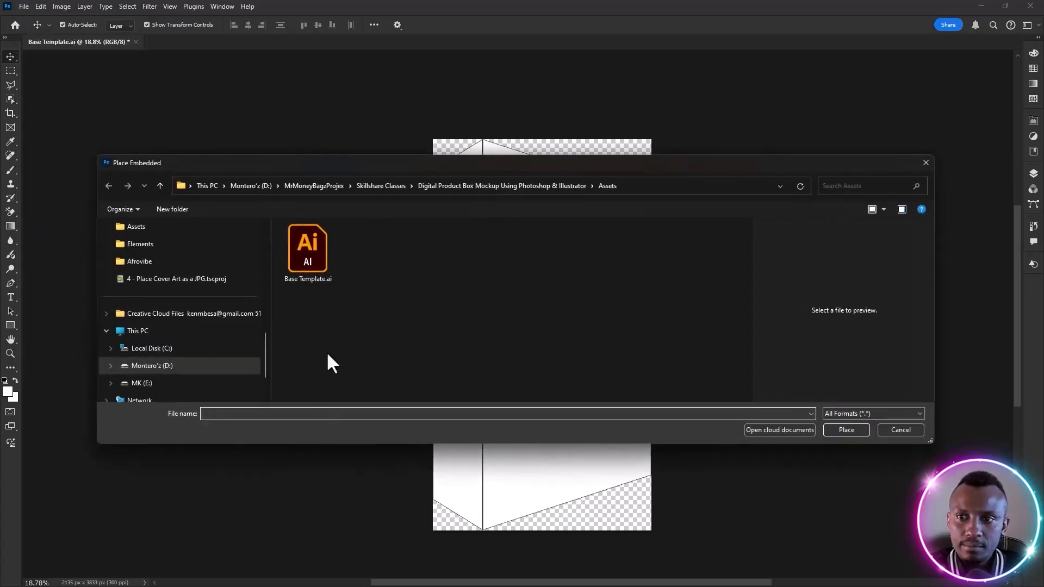
pyautogui.click(502, 185)
pyautogui.doubleClick(601, 234)
pyautogui.click(601, 244)
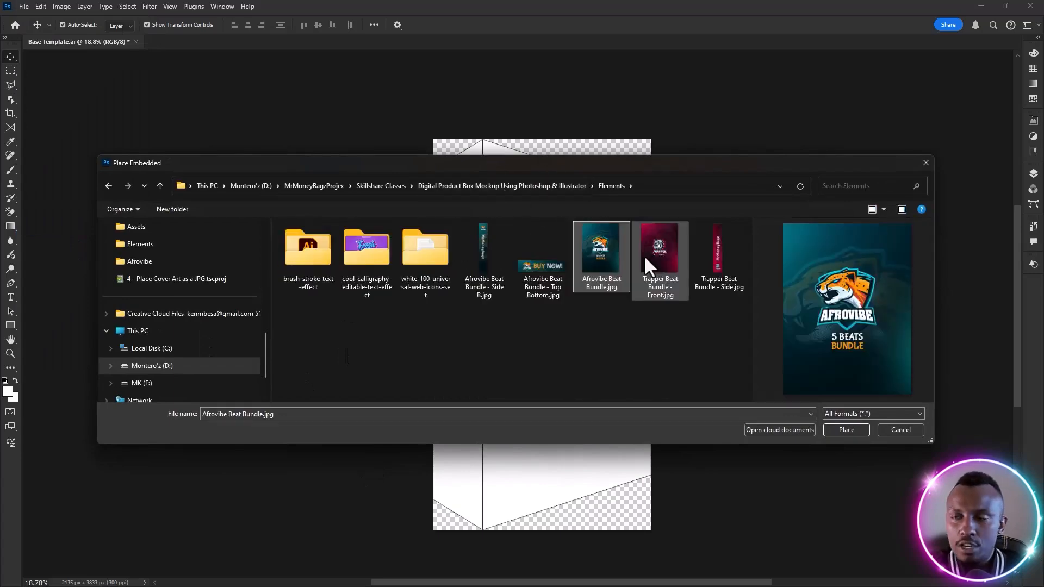
pyautogui.click(652, 252)
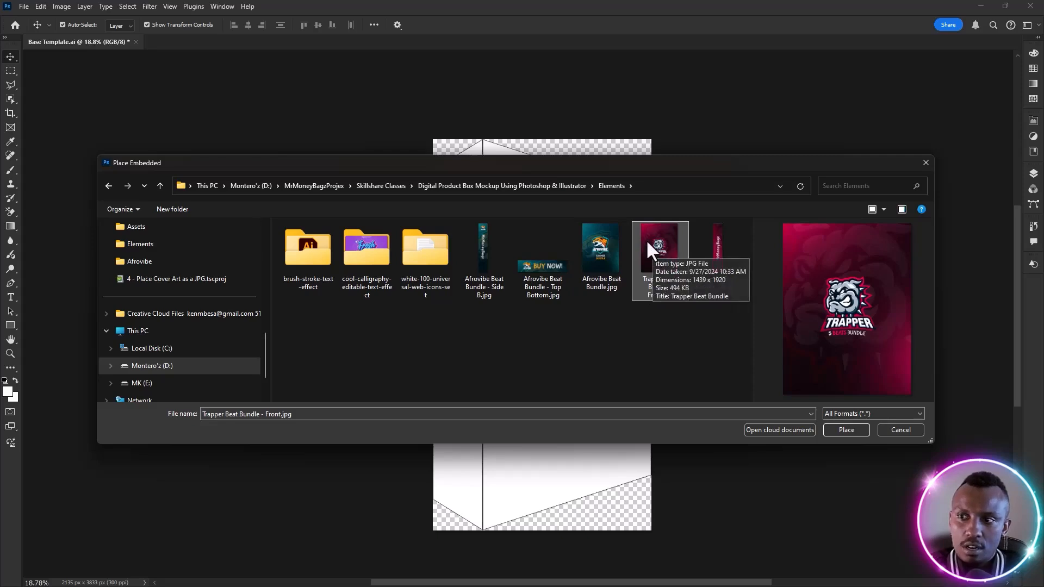
pyautogui.doubleClick(648, 243)
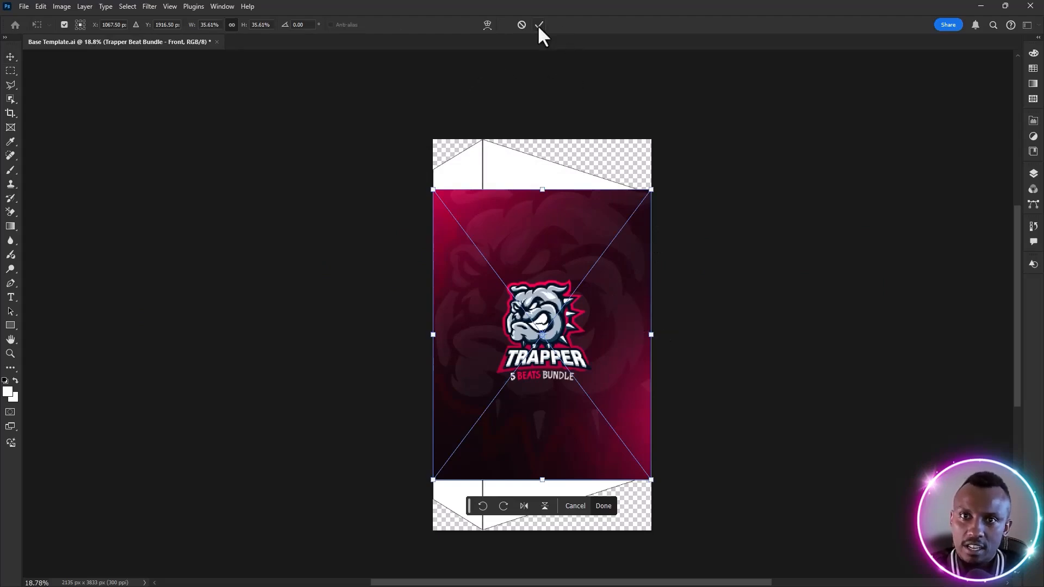
pyautogui.press('Return')
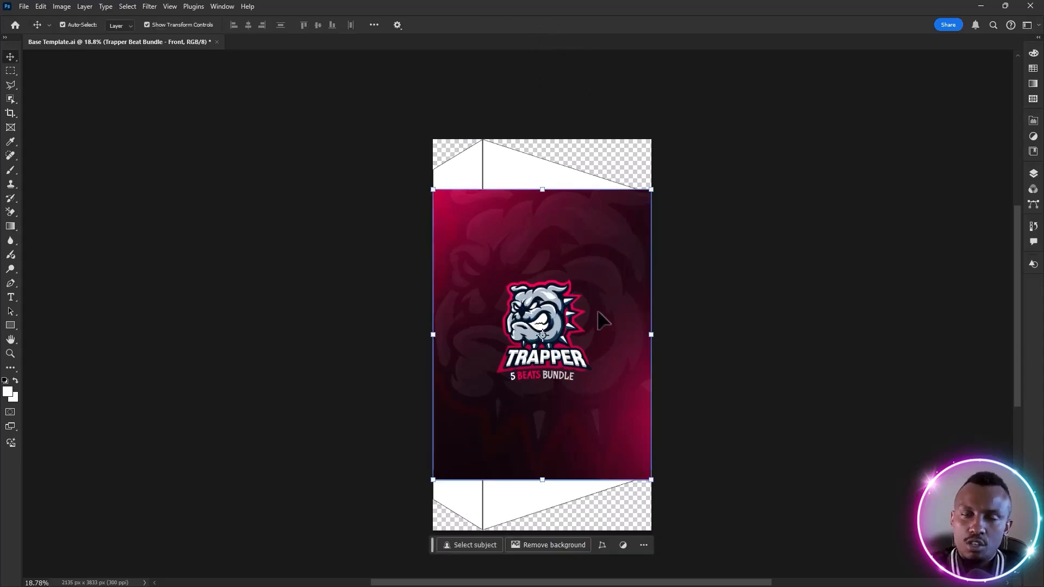
# Align the cover art's upper corner with the top of the box's central edge and scale it to 48% to match that edge's height
pyautogui.moveTo(588, 356); pyautogui.dragTo(634, 310)
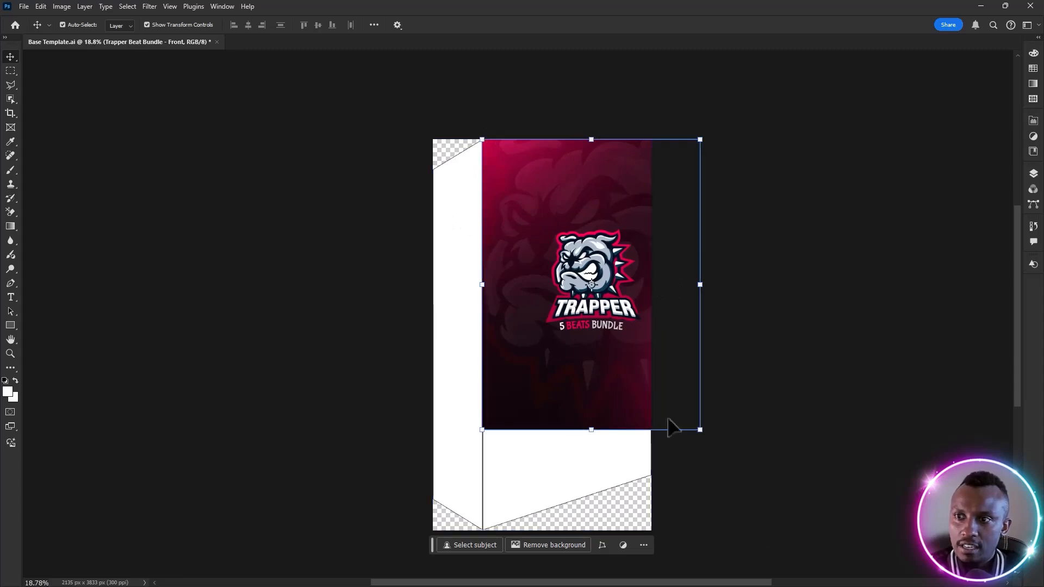
pyautogui.moveTo(701, 431); pyautogui.dragTo(783, 529)
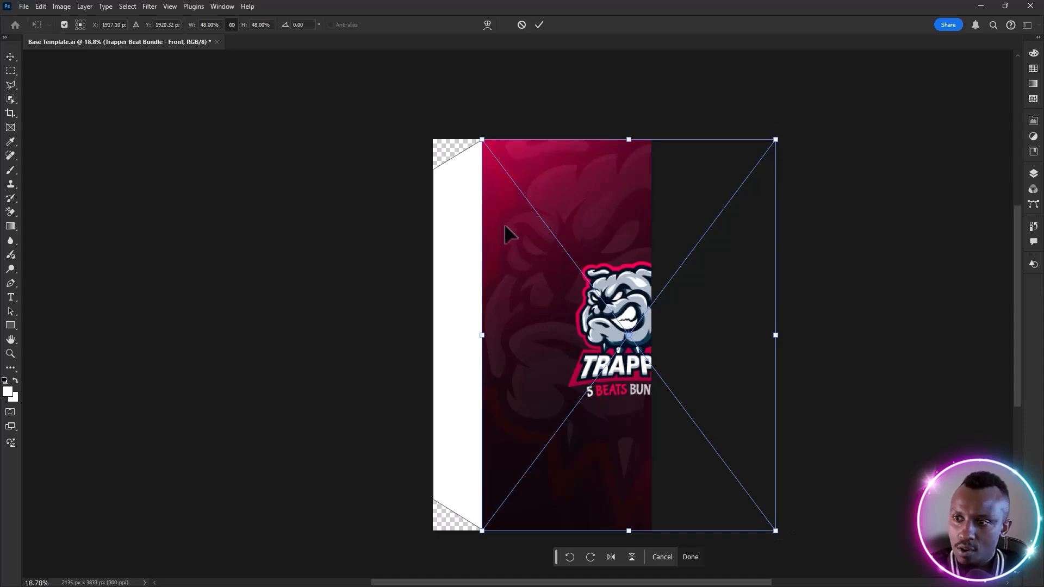
pyautogui.press('Return')
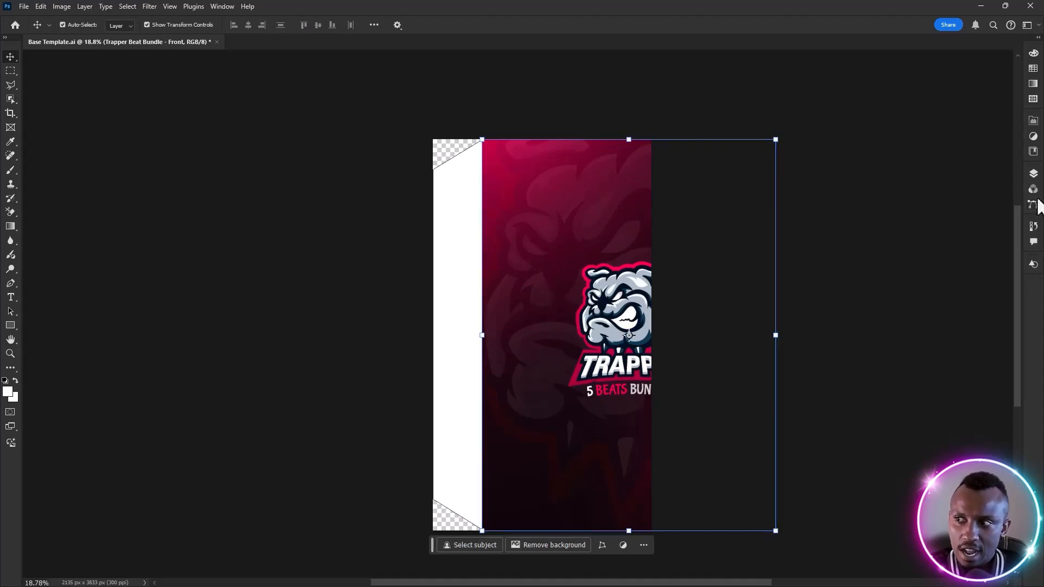
# Convert the Trapper Beat Bundle - Front layer to a smart object
pyautogui.click(1033, 175)
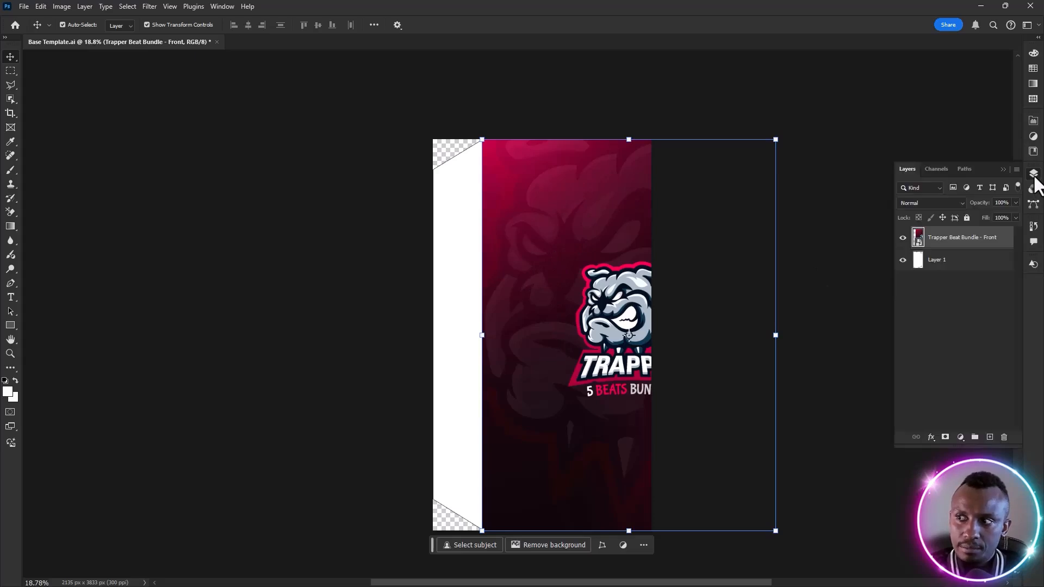
pyautogui.click(931, 262)
pyautogui.click(967, 239)
pyautogui.rightClick(979, 239)
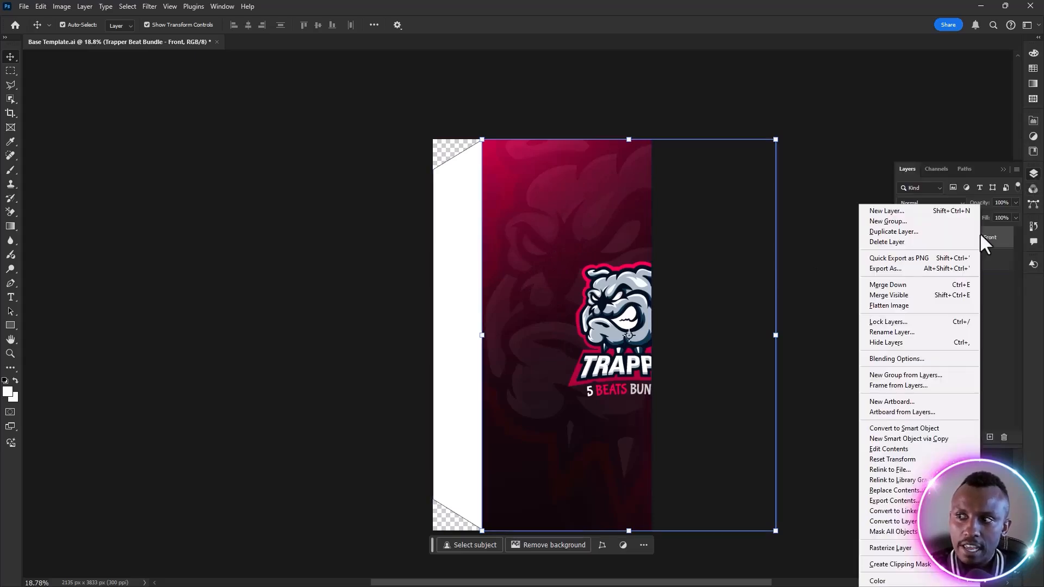
pyautogui.click(888, 430)
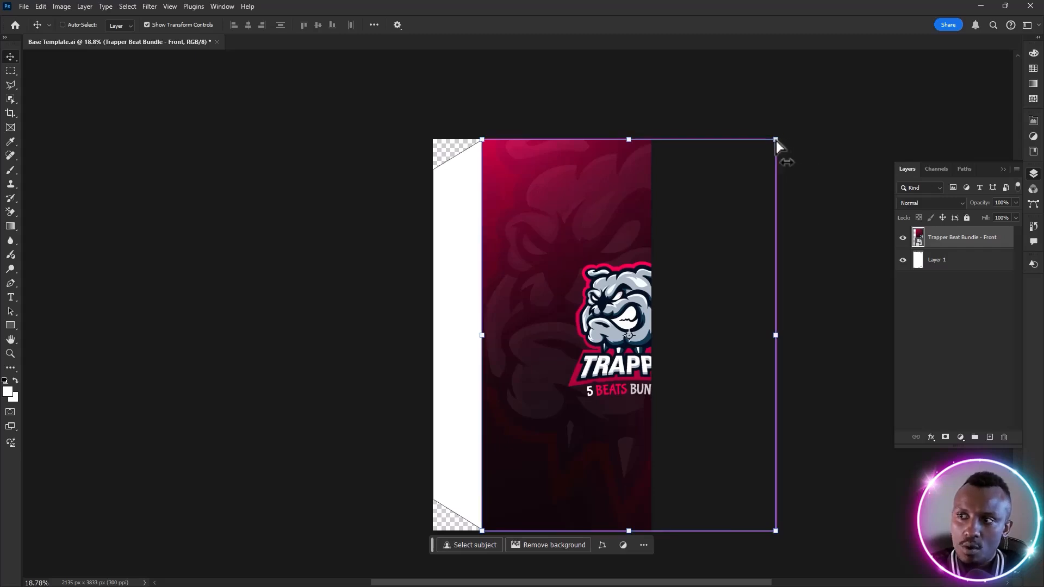
# Distort the cover art's two outer corners onto the front face's outer corners so it follows the box perspective, and deselect it
pyautogui.moveTo(775, 140); pyautogui.dragTo(651, 193)
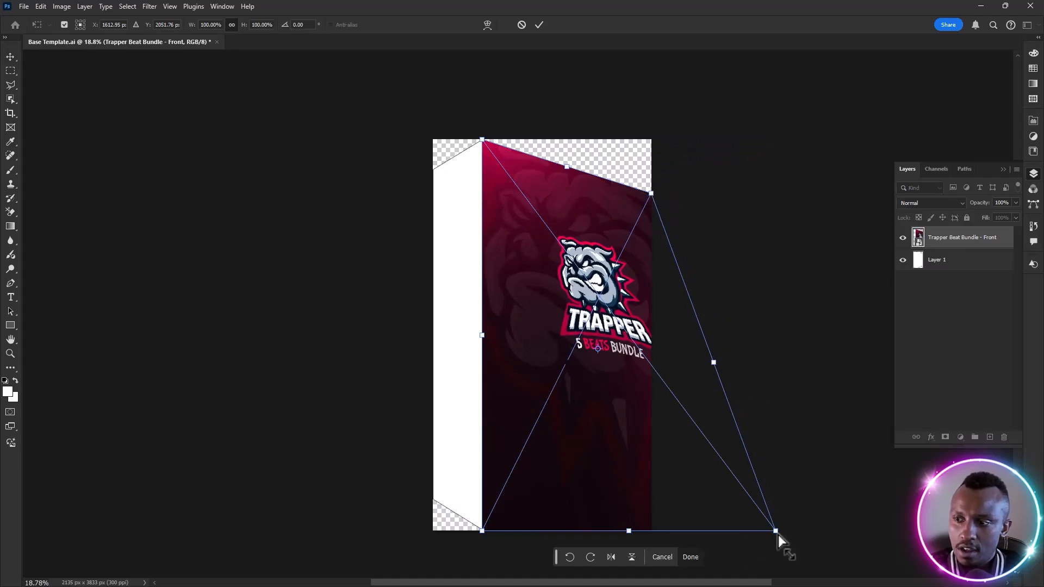
pyautogui.moveTo(776, 534); pyautogui.dragTo(650, 475)
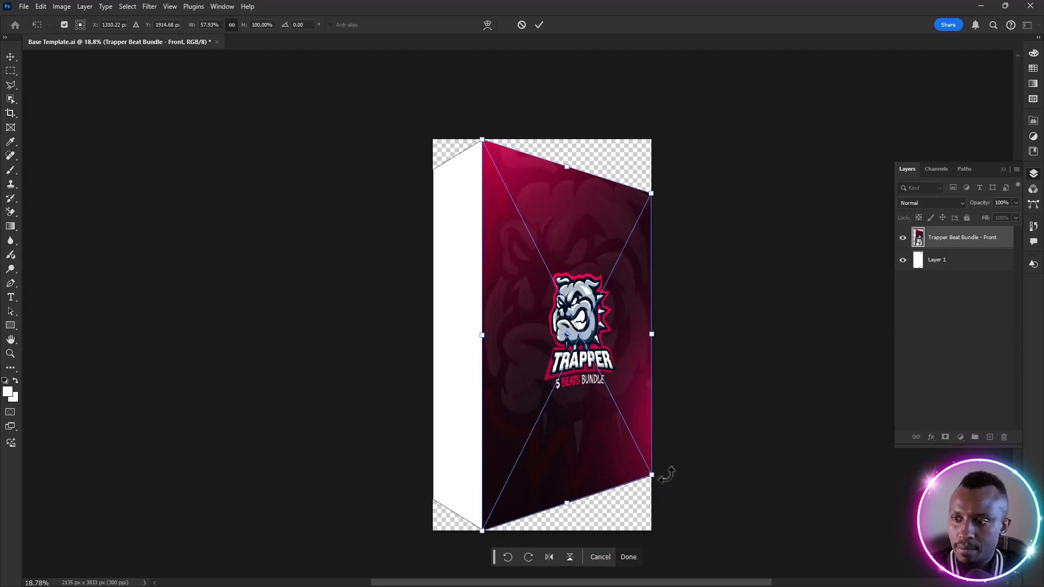
pyautogui.press('Return')
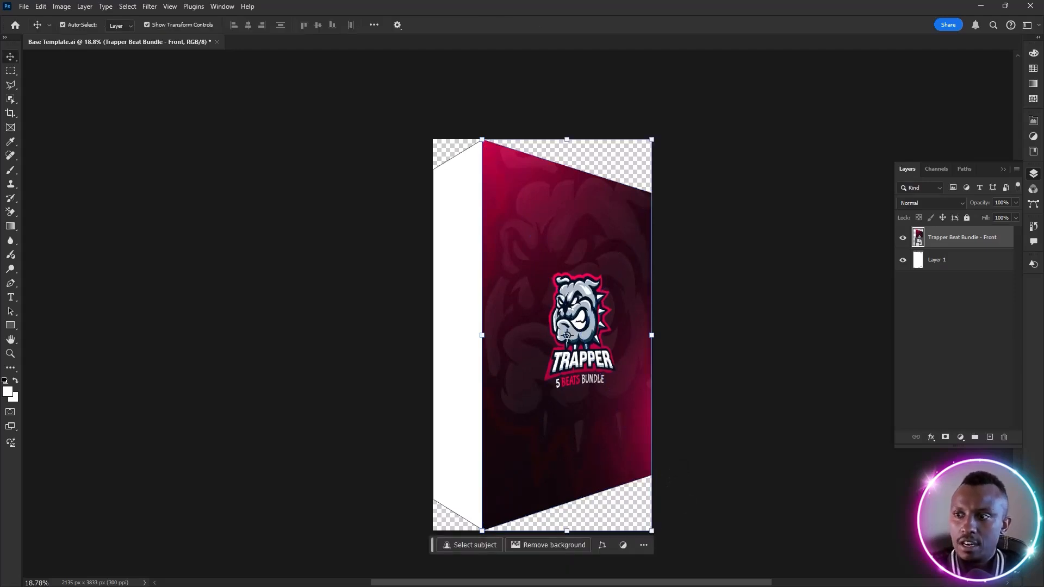
pyautogui.click(698, 333)
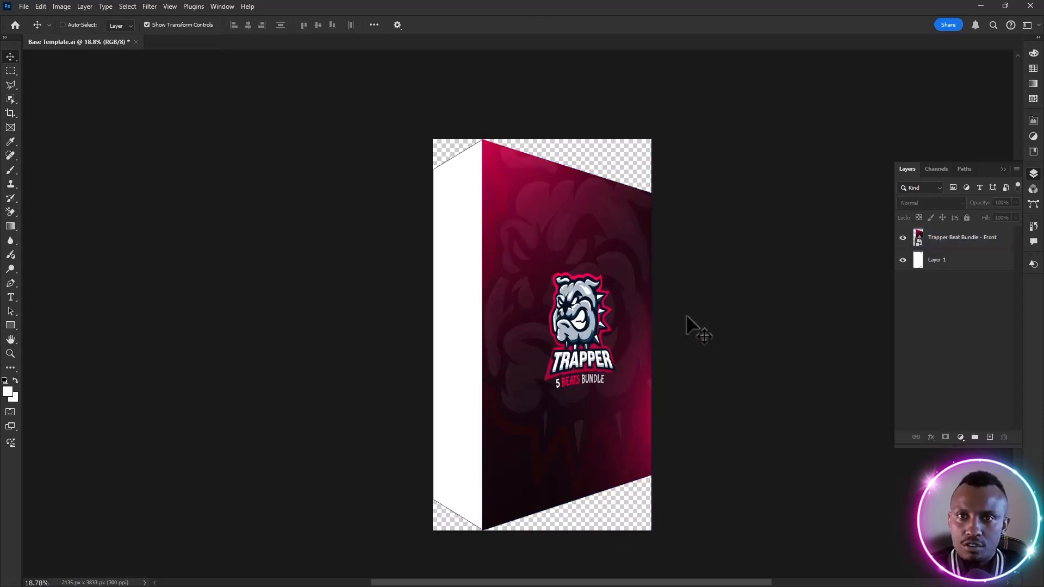
# Save the document as Base Template.psd in the project's Assets folder with Maximize Compatibility on
pyautogui.hotkey('ctrl', 'shift', 's')
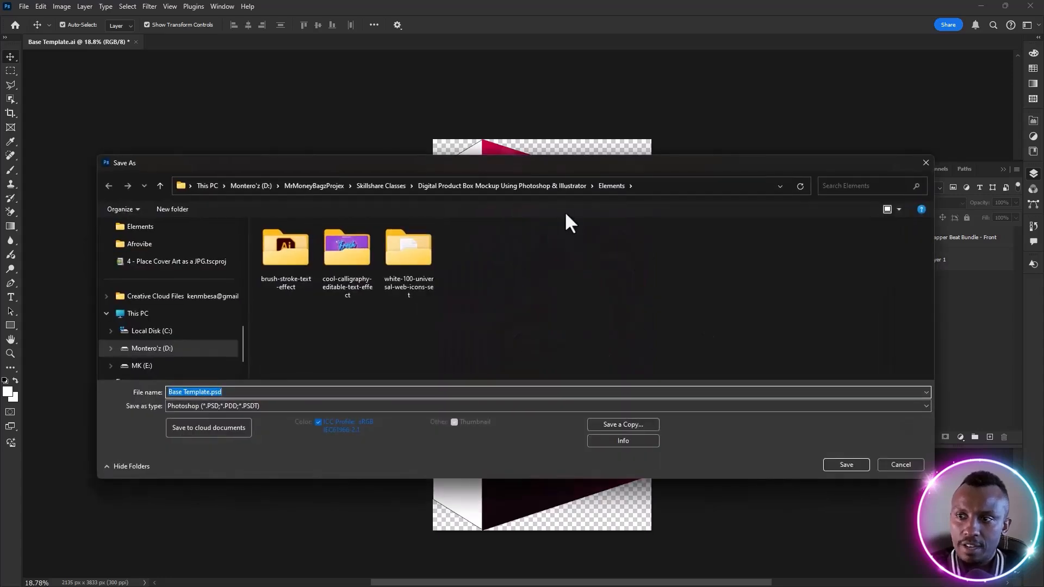
pyautogui.click(517, 183)
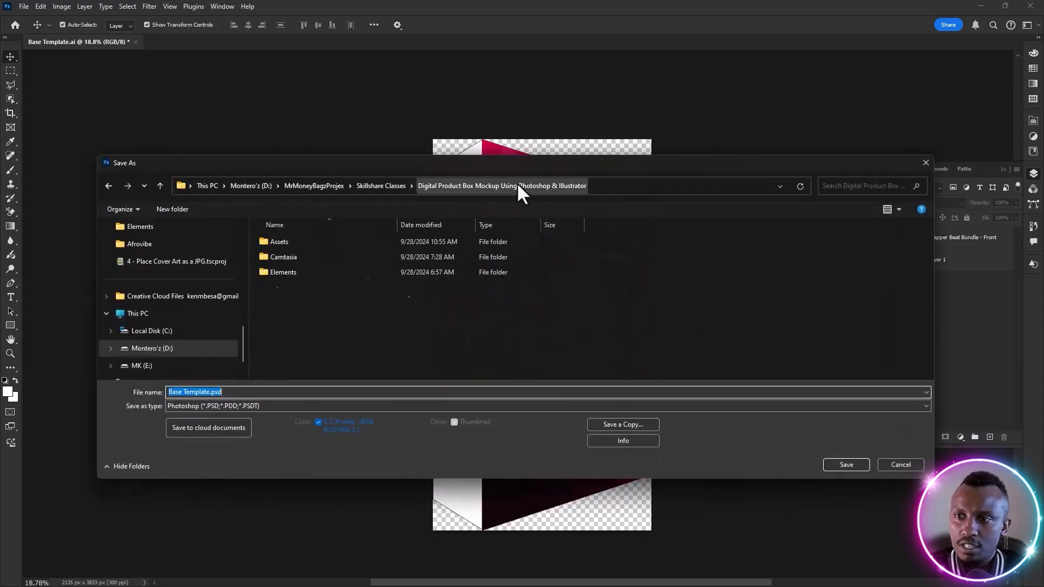
pyautogui.doubleClick(288, 245)
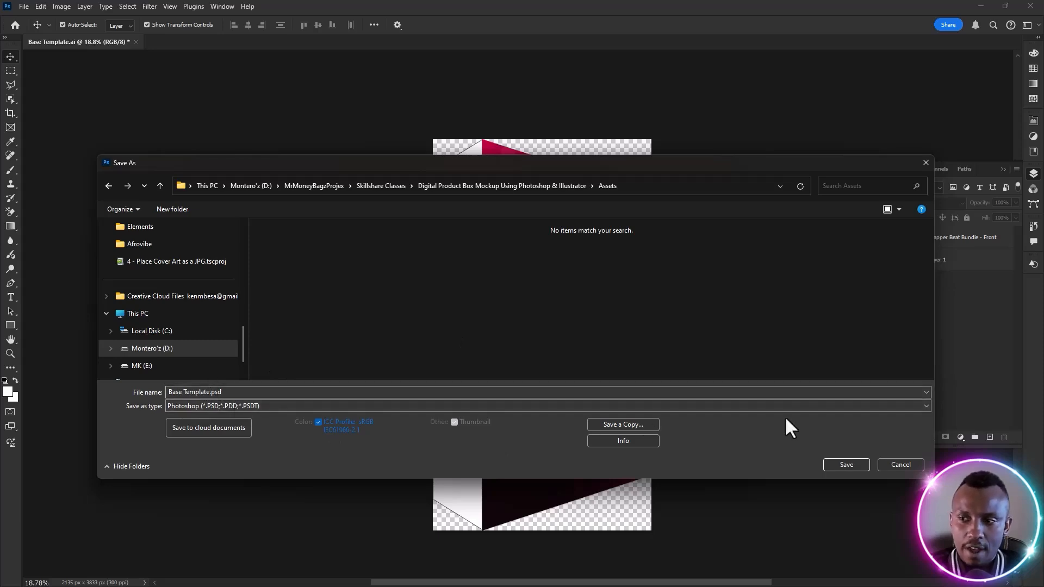
pyautogui.click(845, 465)
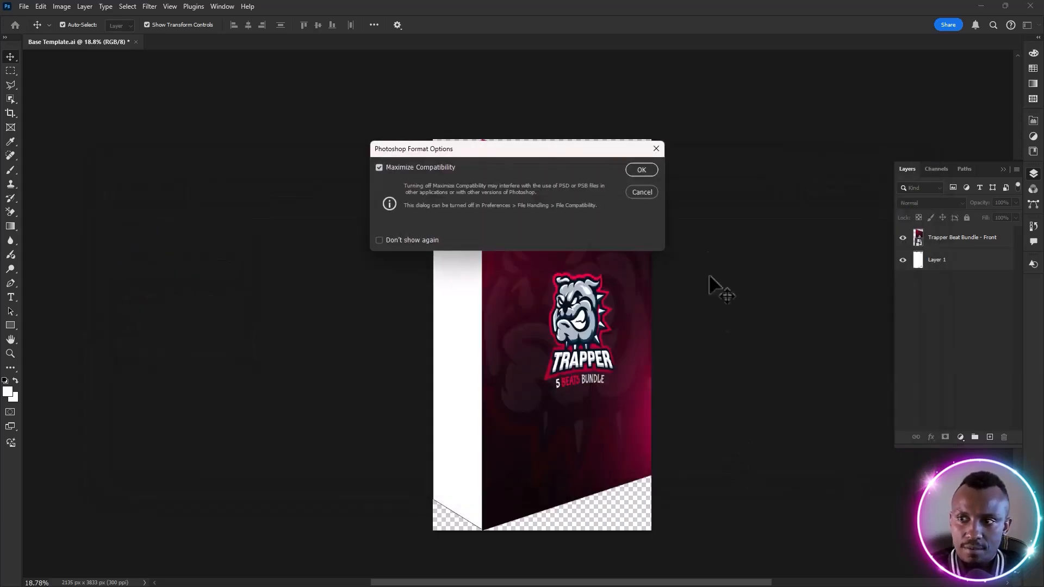
pyautogui.click(639, 171)
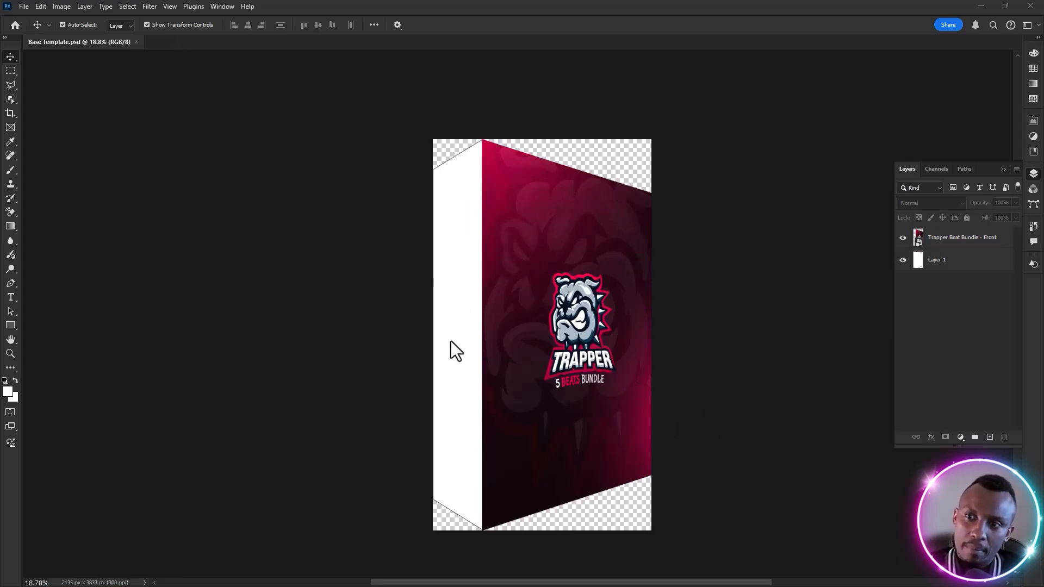
# Place Trapper Beat Bundle - Side.jpg from the project's Elements folder as an embedded image
pyautogui.click(24, 8)
pyautogui.click(58, 234)
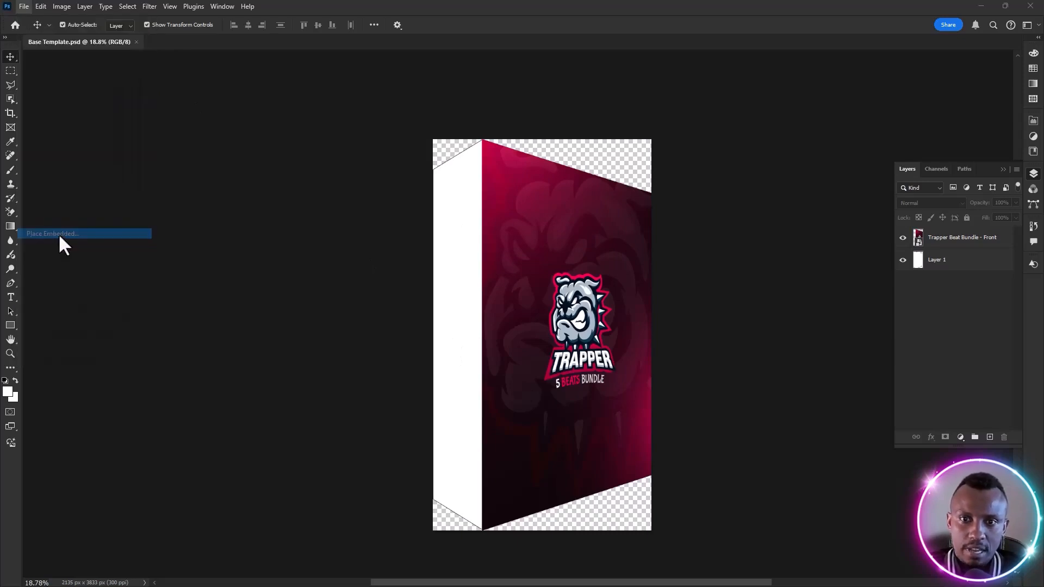
pyautogui.click(524, 185)
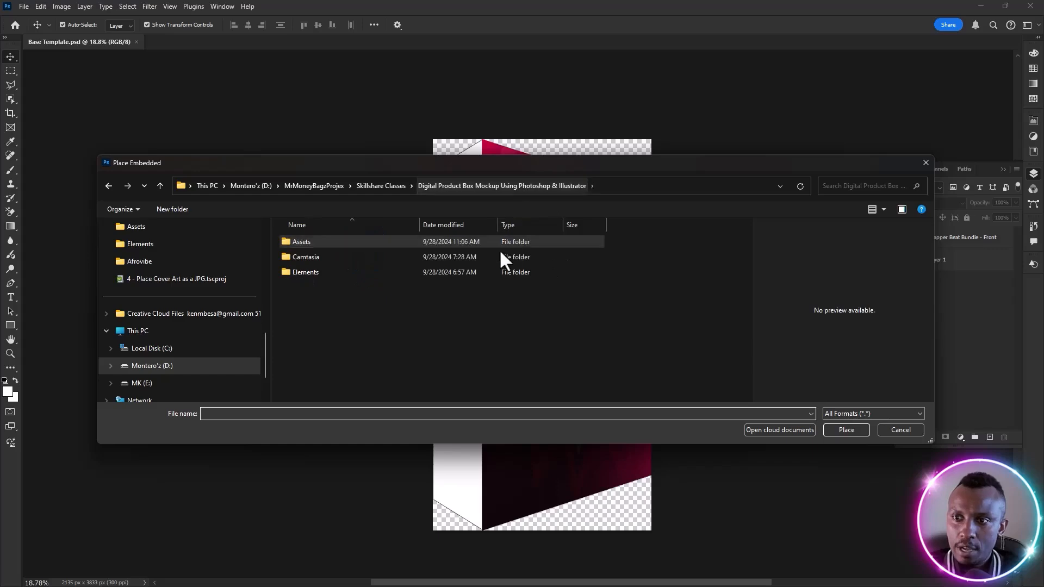
pyautogui.doubleClick(305, 272)
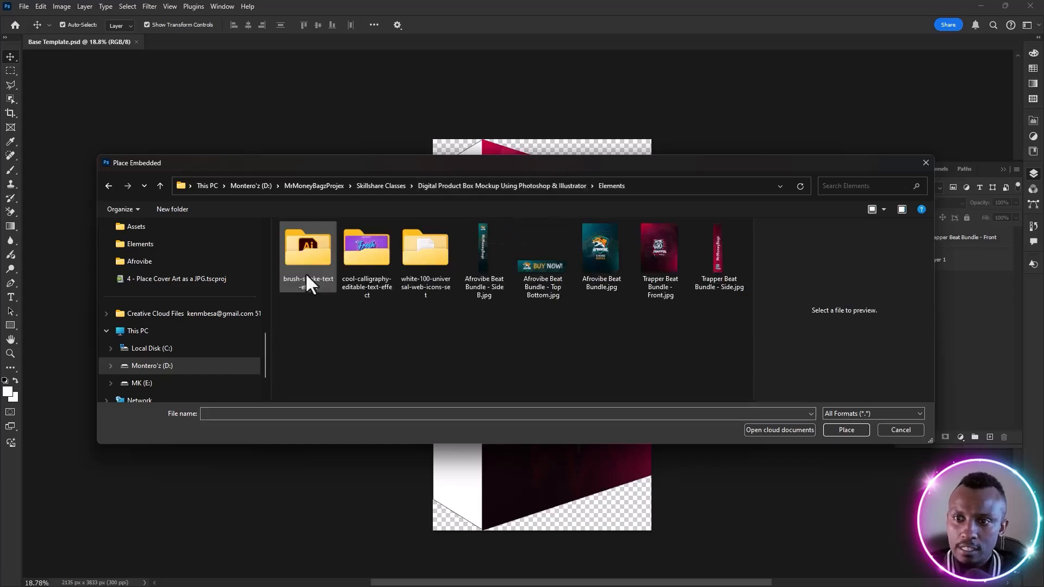
pyautogui.doubleClick(714, 250)
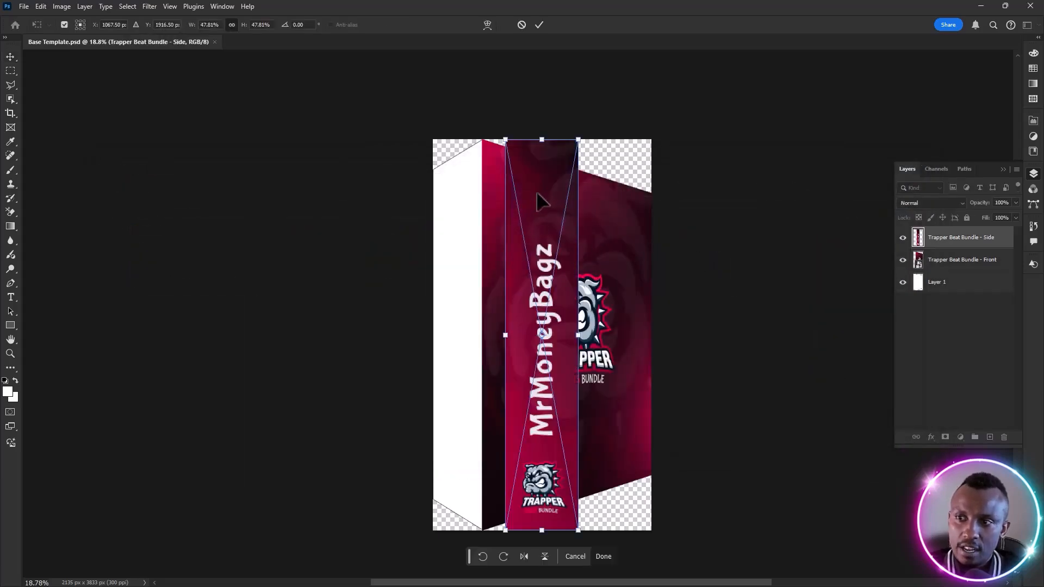
# Move the side art over the box's side face, leaving a narrow gap beside the central edge, and commit the placement
pyautogui.moveTo(536, 191); pyautogui.dragTo(444, 187)
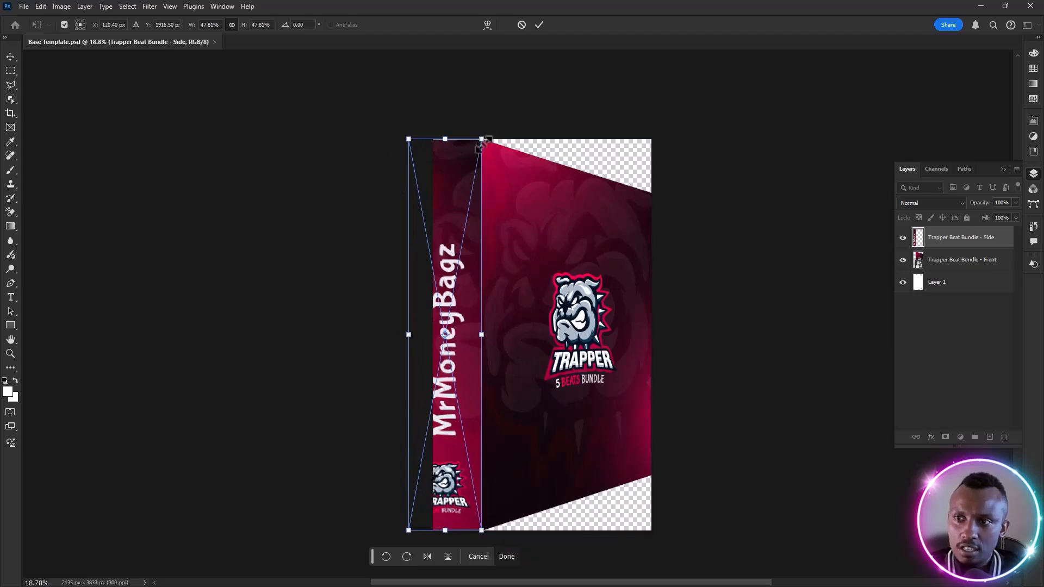
pyautogui.scroll(10, 481, 140)
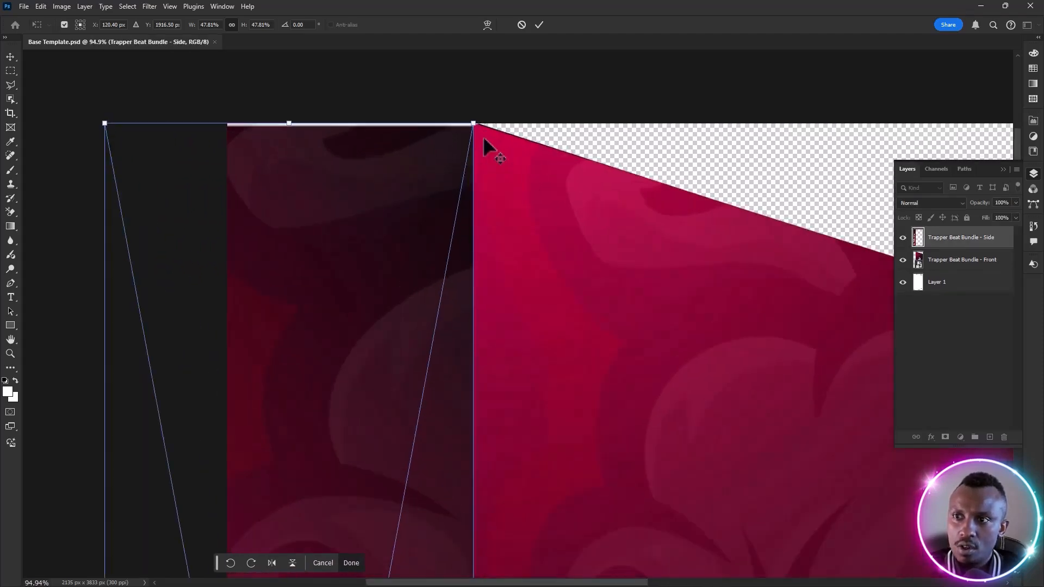
pyautogui.scroll(5, 483, 136)
pyautogui.moveTo(417, 120)
pyautogui.mouseDown()
pyautogui.moveTo(397, 144)
pyautogui.moveTo(410, 142)
pyautogui.moveTo(384, 142)
pyautogui.moveTo(402, 129)
pyautogui.mouseUp()
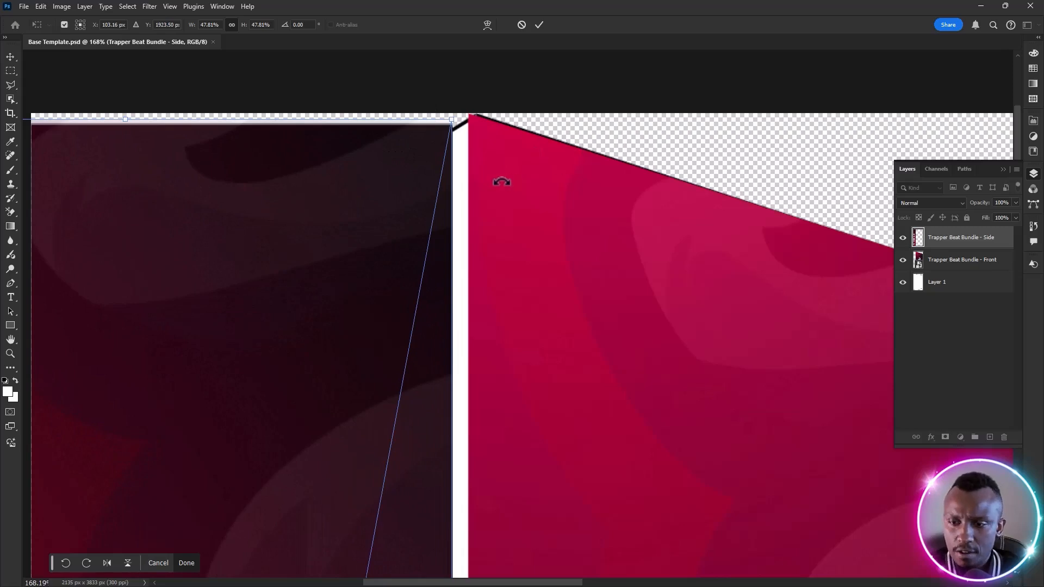
pyautogui.press('Return')
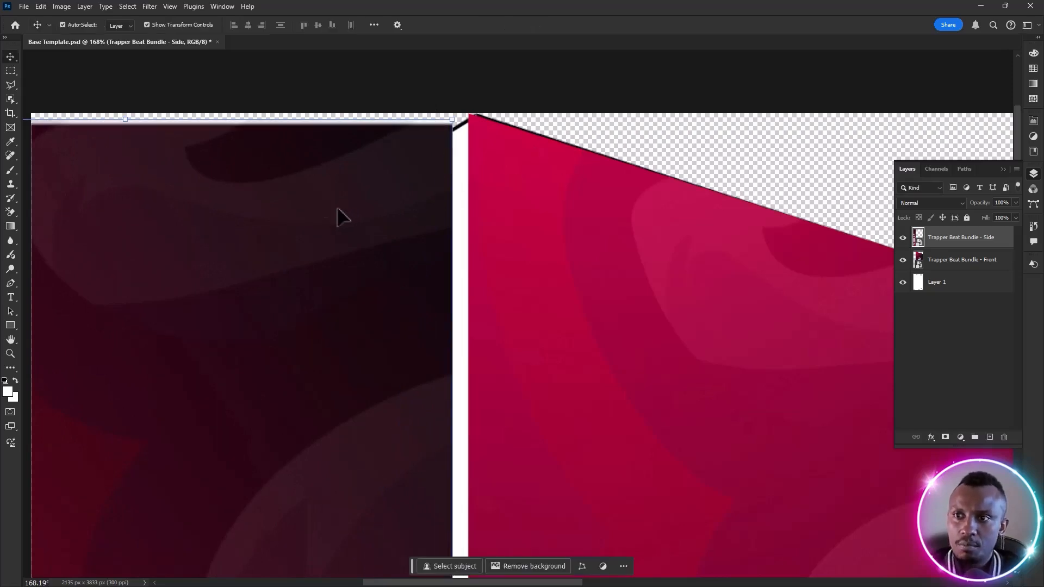
# Distort the front cover art's upper inner corner onto the top end of the box's central edge
pyautogui.click(500, 163)
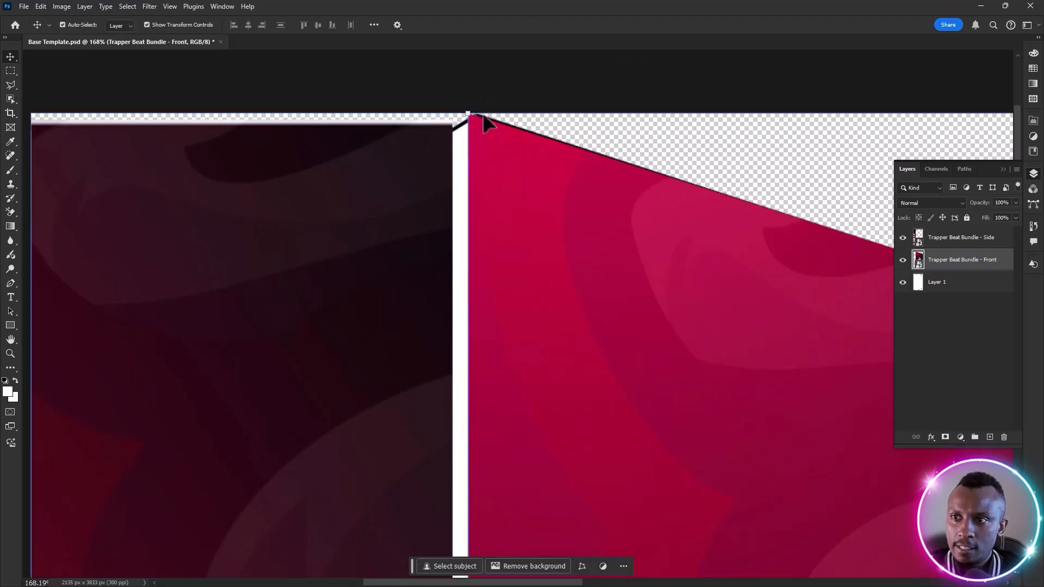
pyautogui.hotkey('ctrl', 't')
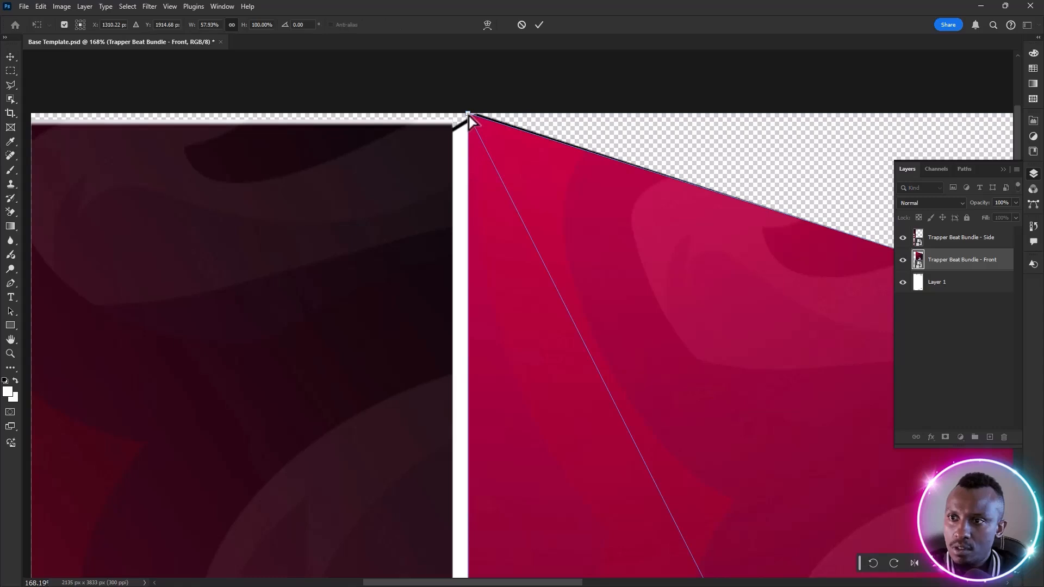
pyautogui.moveTo(467, 116)
pyautogui.mouseDown()
pyautogui.moveTo(478, 124)
pyautogui.moveTo(474, 112)
pyautogui.mouseUp()
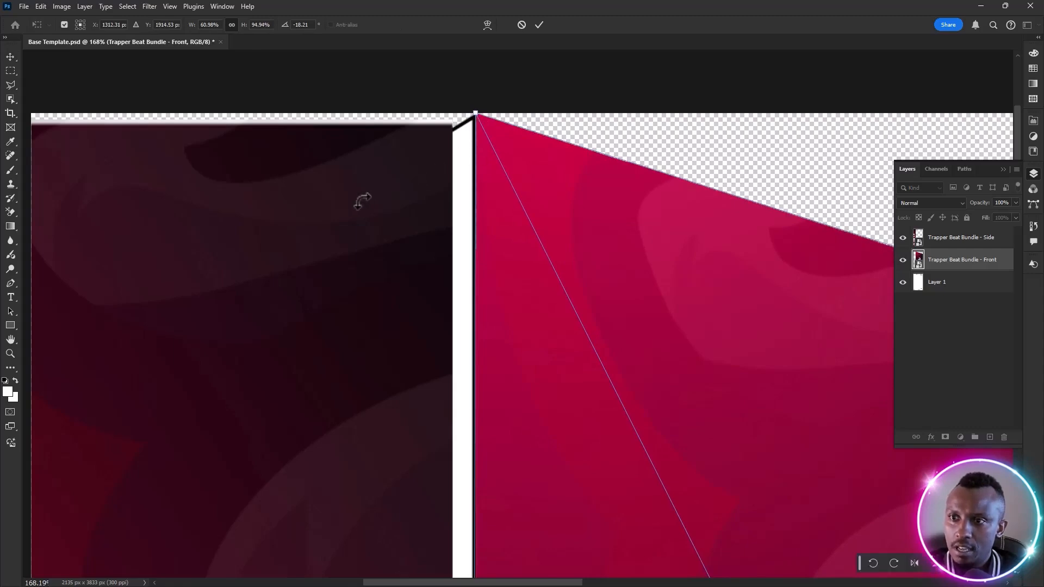
pyautogui.press('Return')
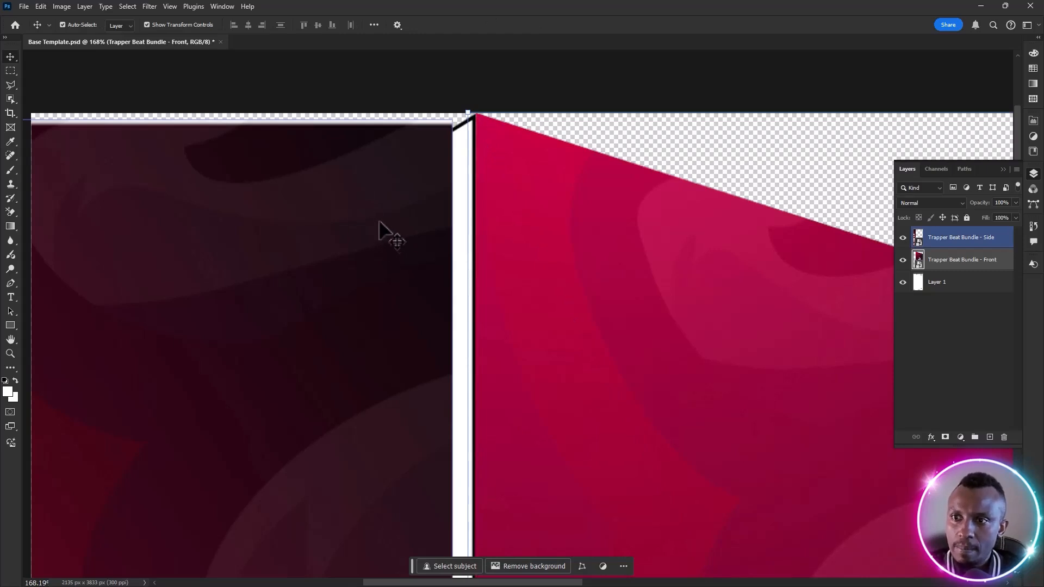
# Convert the Trapper Beat Bundle - Side layer to a smart object
pyautogui.click(375, 234)
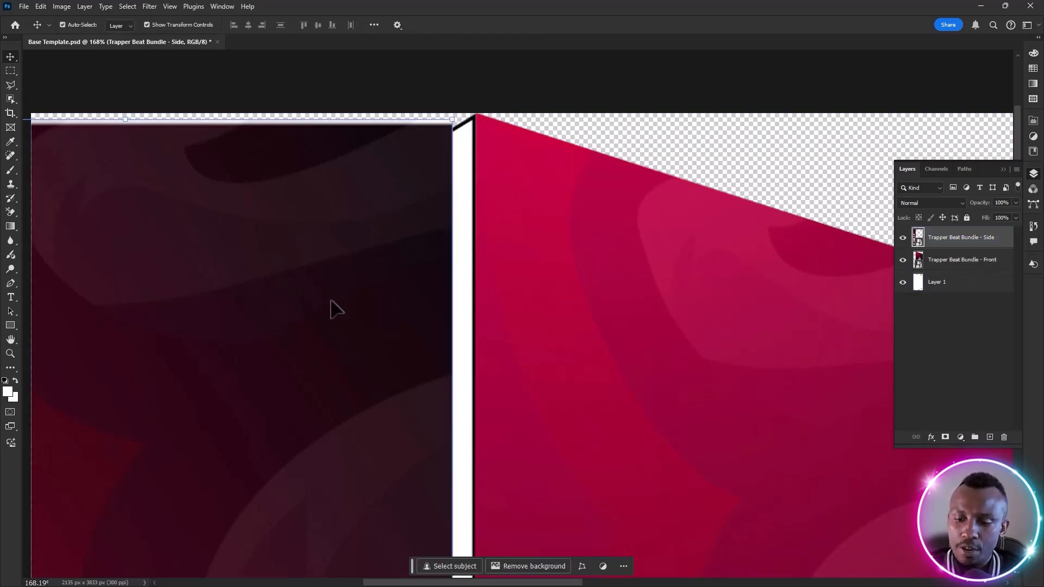
pyautogui.hotkey('ctrl', '0')
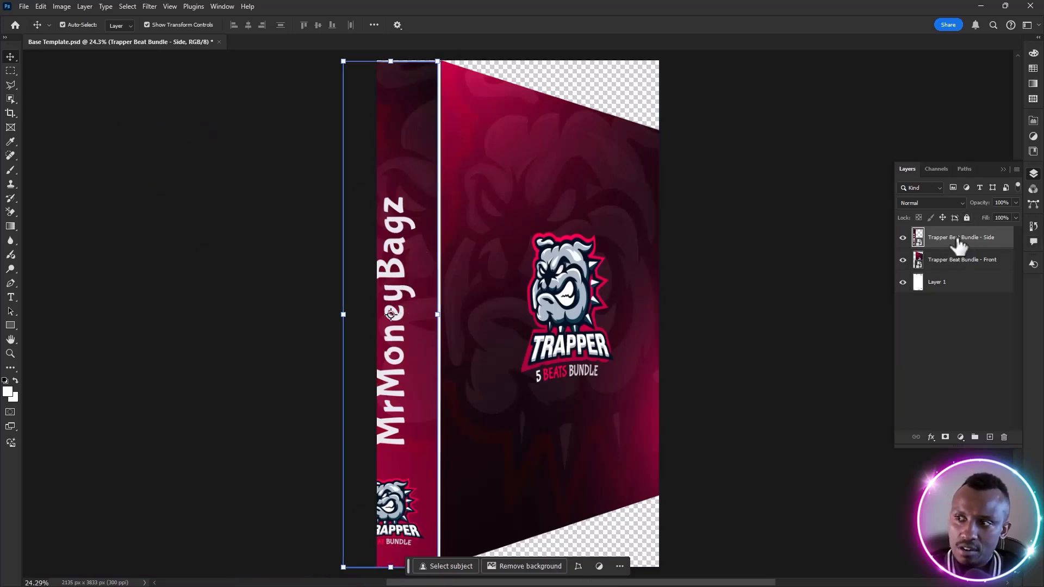
pyautogui.rightClick(995, 235)
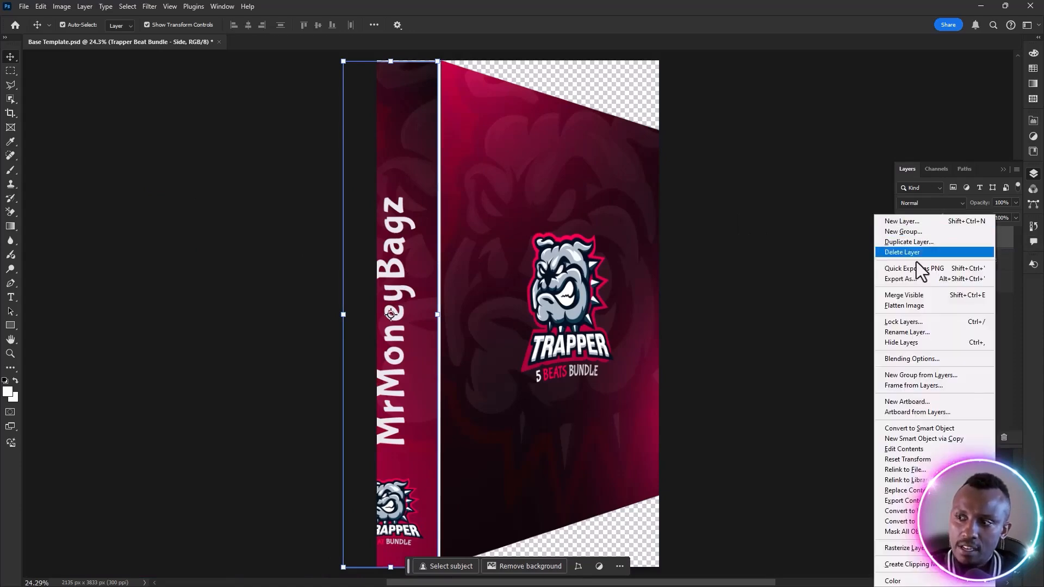
pyautogui.click(902, 429)
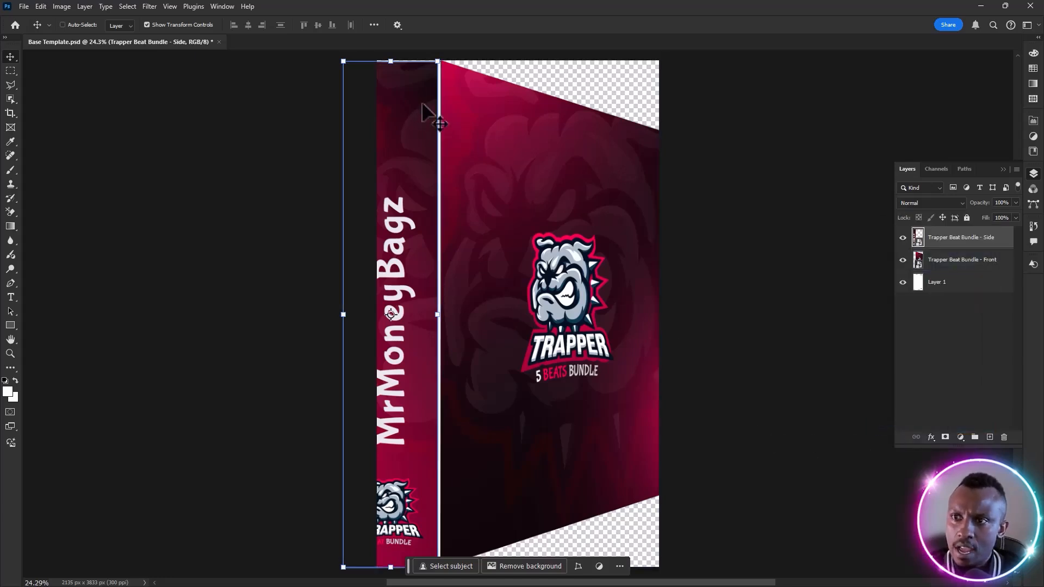
# Move the side art so its upper inner corner meets the front cover at the top of the central edge
pyautogui.hscroll(-2, 468, 92)
pyautogui.scroll(5, 499, 103)
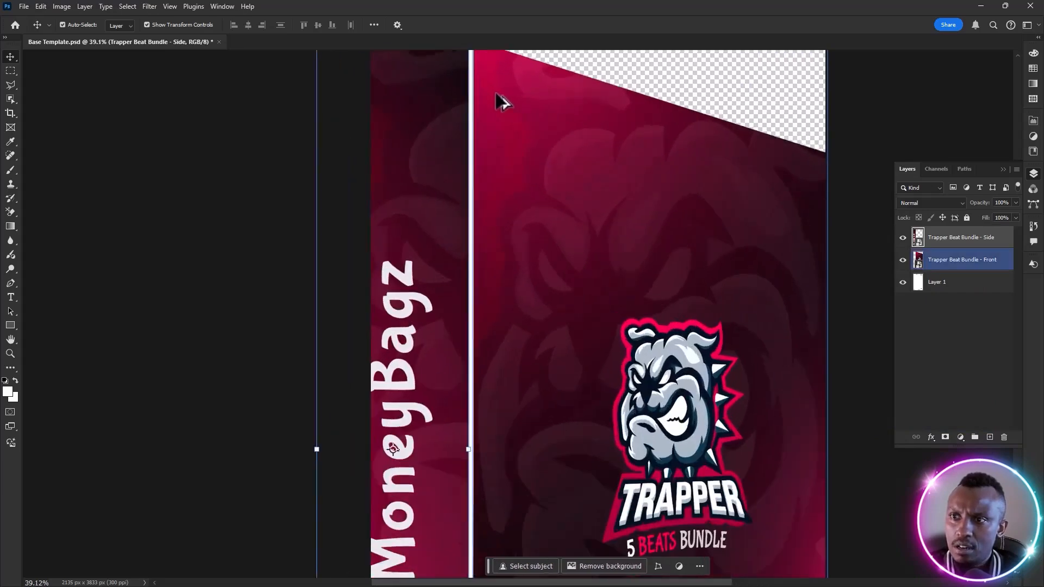
pyautogui.scroll(1, 500, 101)
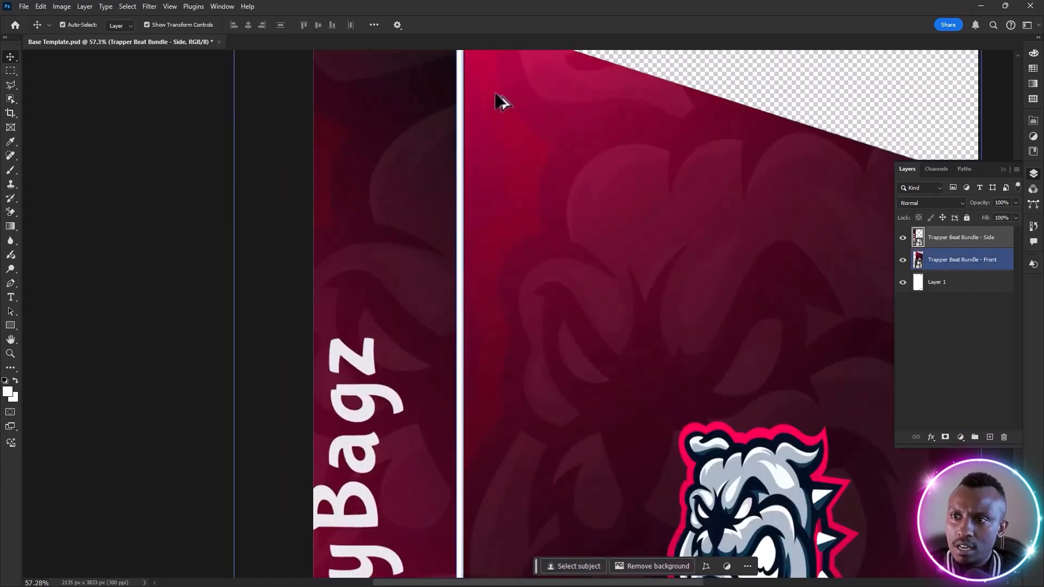
pyautogui.scroll(3, 523, 126)
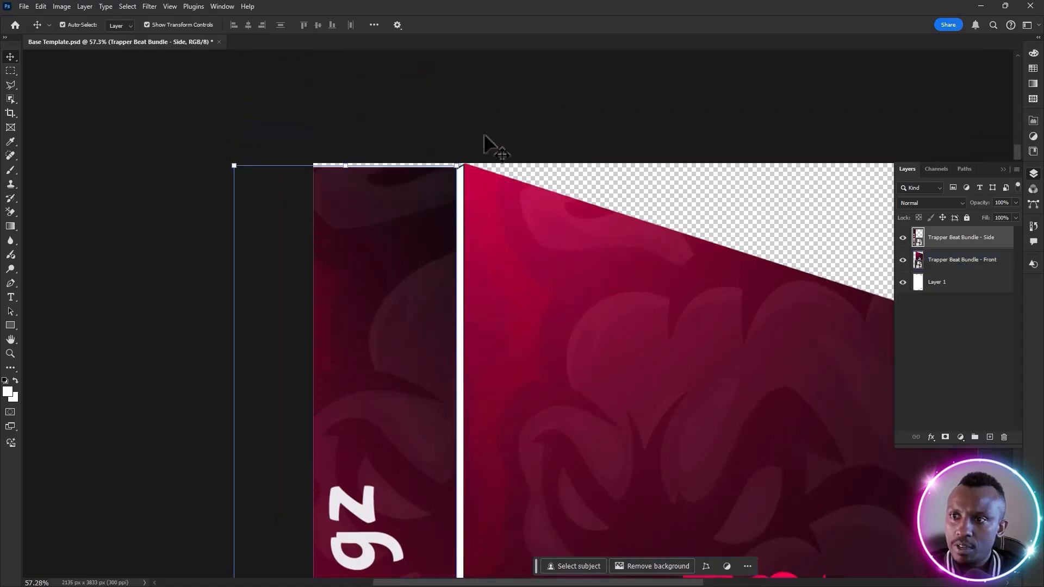
pyautogui.scroll(3, 503, 209)
pyautogui.scroll(6, 467, 190)
pyautogui.moveTo(345, 173); pyautogui.dragTo(359, 167)
pyautogui.scroll(-2, 363, 188)
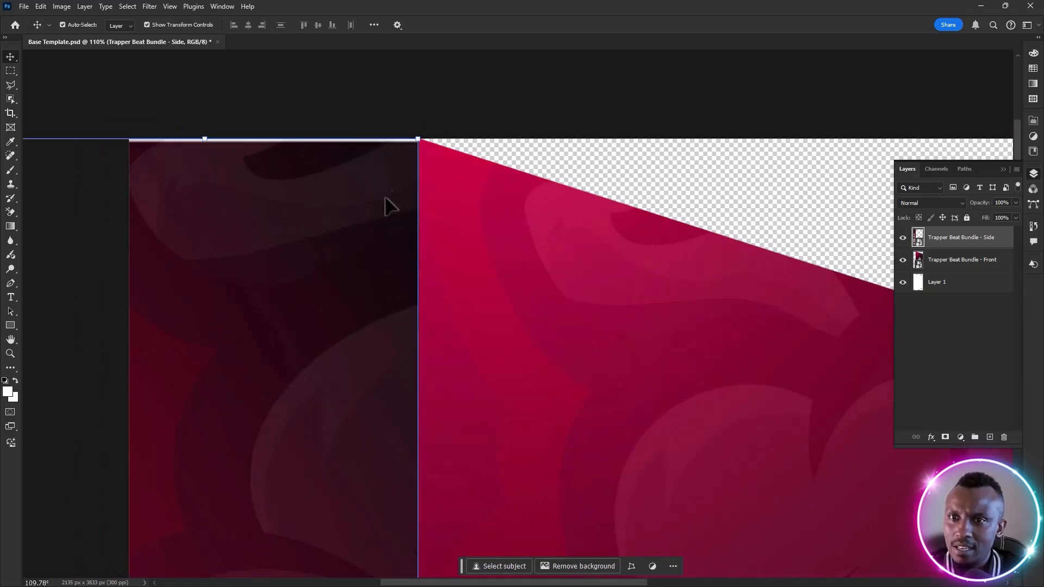
# Distort the side art's upper outer corner onto the side face's upper outer corner
pyautogui.scroll(-3, 386, 342)
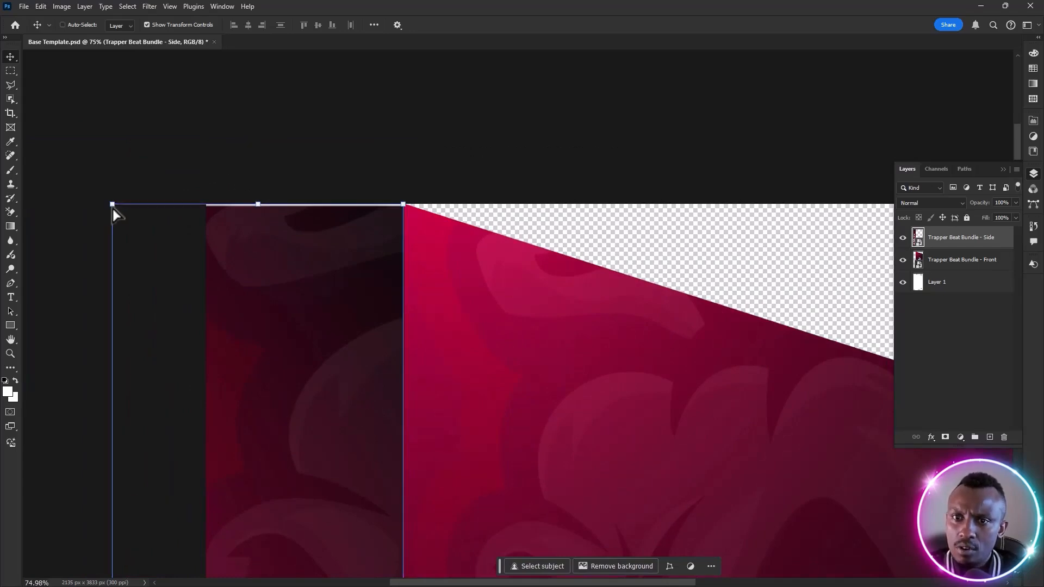
pyautogui.moveTo(112, 207); pyautogui.dragTo(206, 326)
pyautogui.scroll(-3, 478, 303)
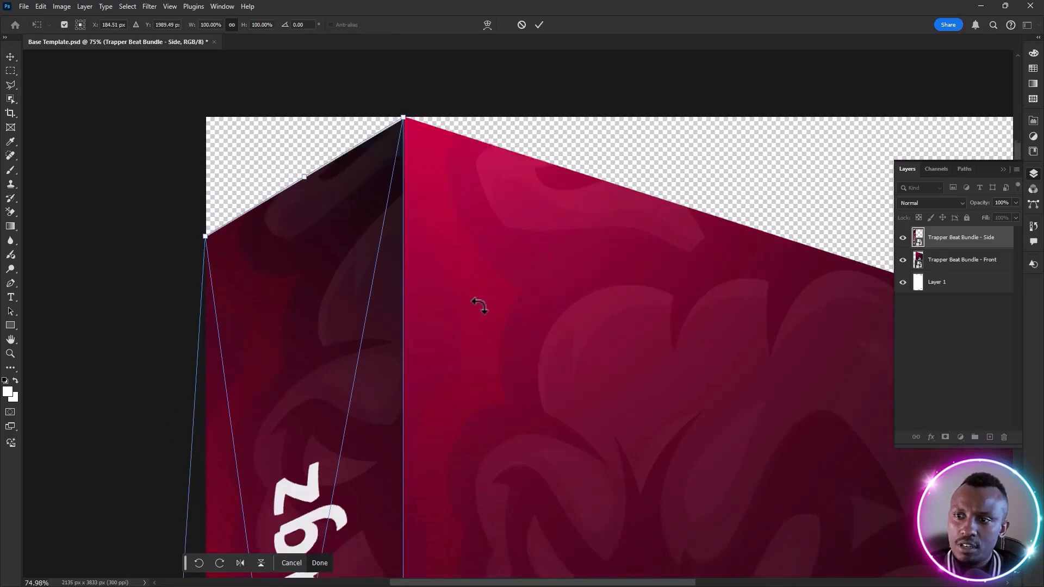
# Pull the side art's lower inner corner away from the central edge to expose the box outline, and commit the distortion
pyautogui.scroll(-6, 479, 303)
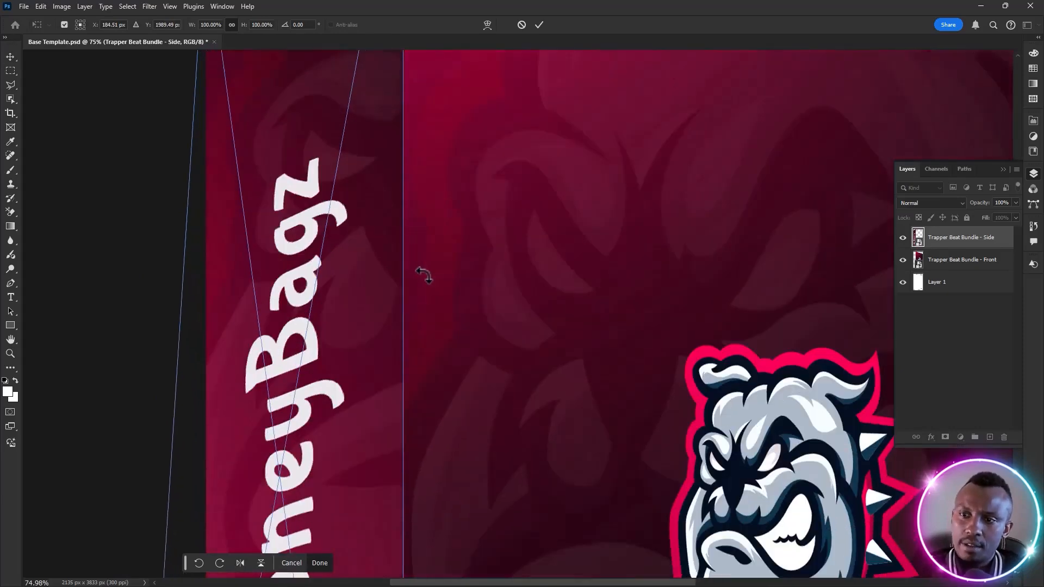
pyautogui.scroll(-7, 420, 270)
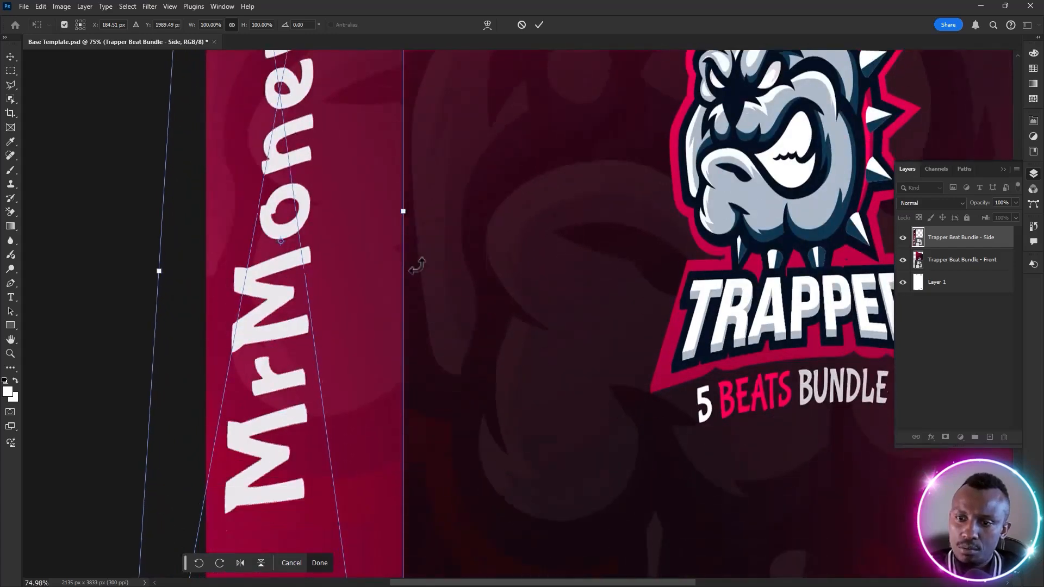
pyautogui.scroll(-7, 416, 265)
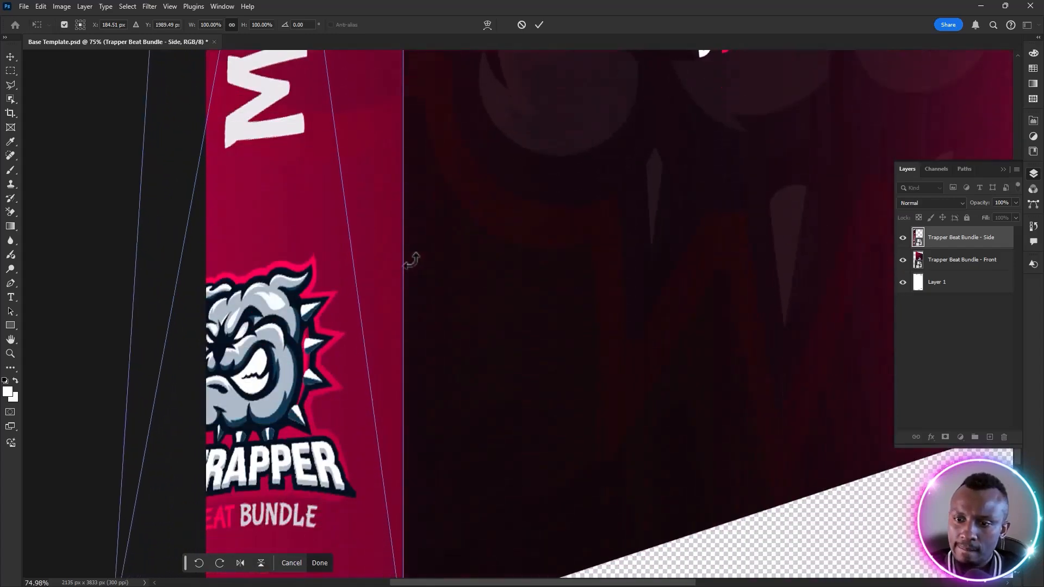
pyautogui.scroll(-2, 410, 261)
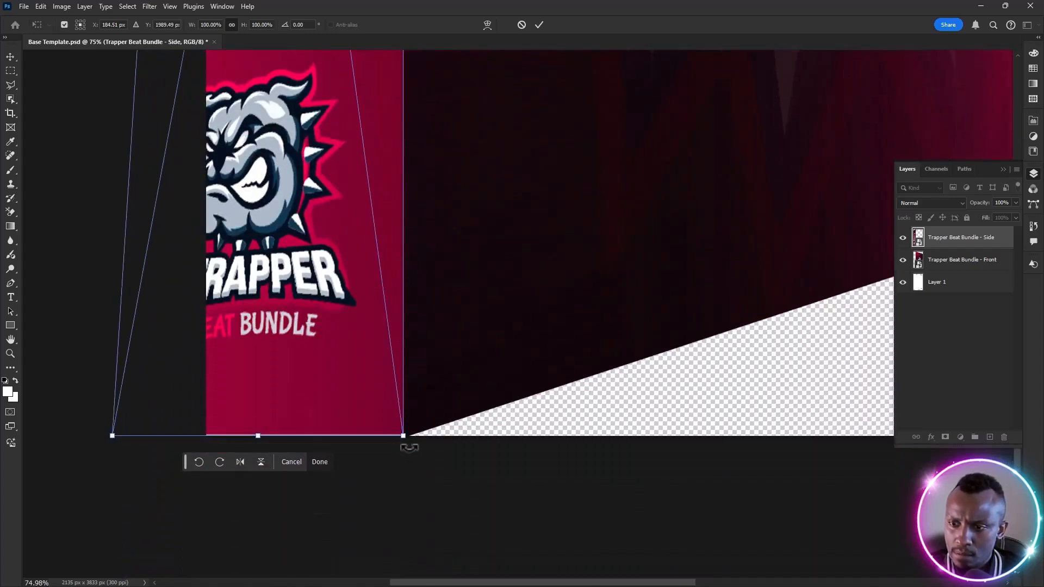
pyautogui.scroll(5, 408, 442)
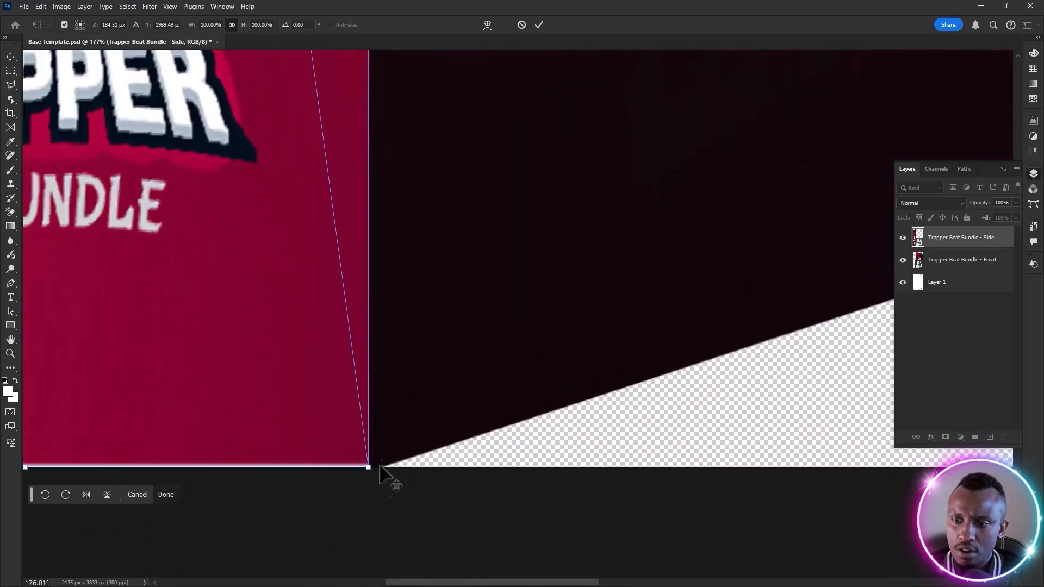
pyautogui.scroll(2, 375, 481)
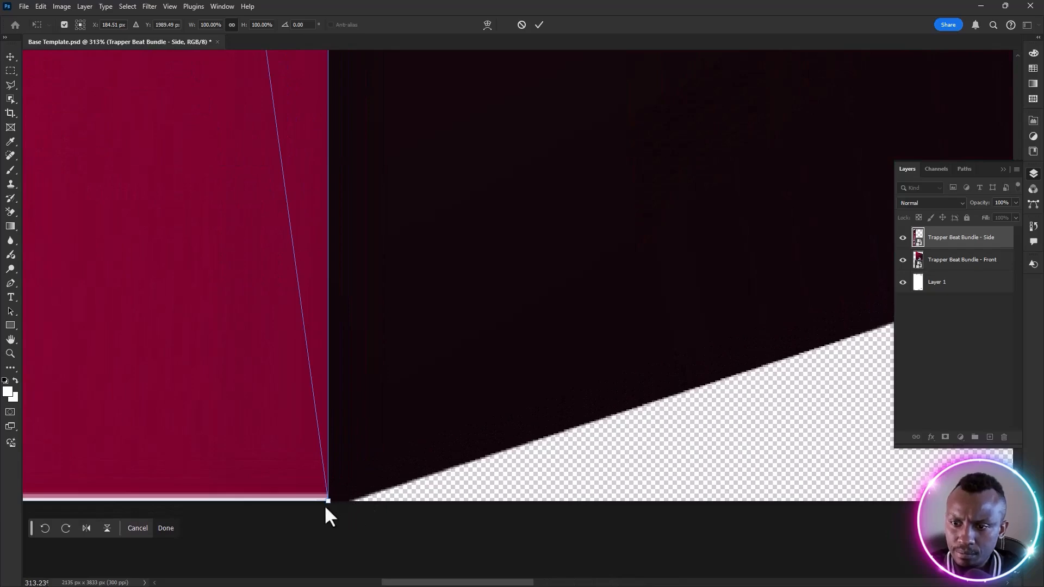
pyautogui.moveTo(327, 500); pyautogui.dragTo(299, 501)
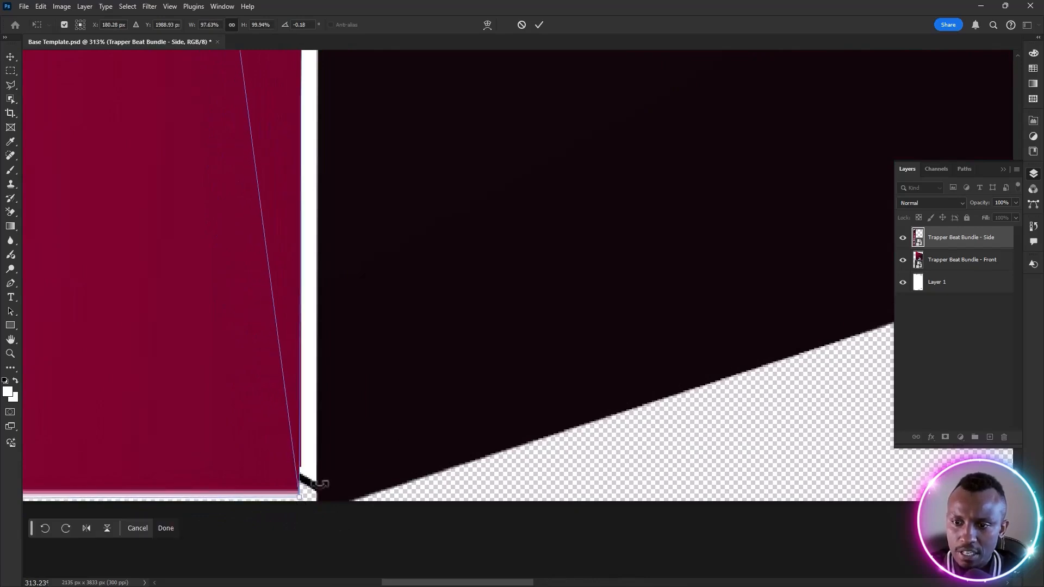
pyautogui.press('Return')
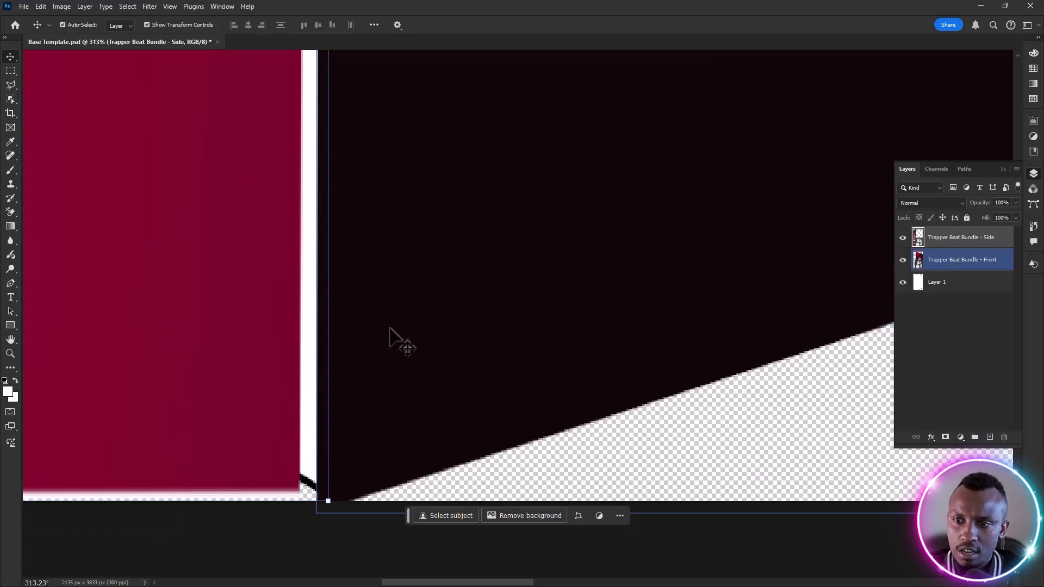
# Distort the front cover art's lower inner corner onto the bottom end of the box's central edge
pyautogui.click(411, 355)
pyautogui.press('ctrl')
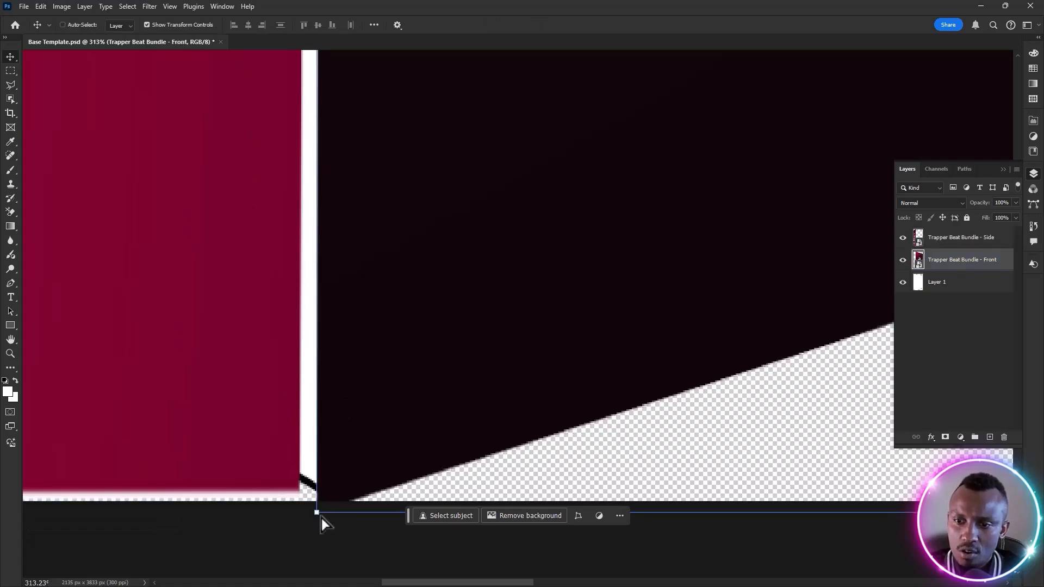
pyautogui.keyDown('ctrl'); pyautogui.click(317, 513); pyautogui.keyUp('ctrl')
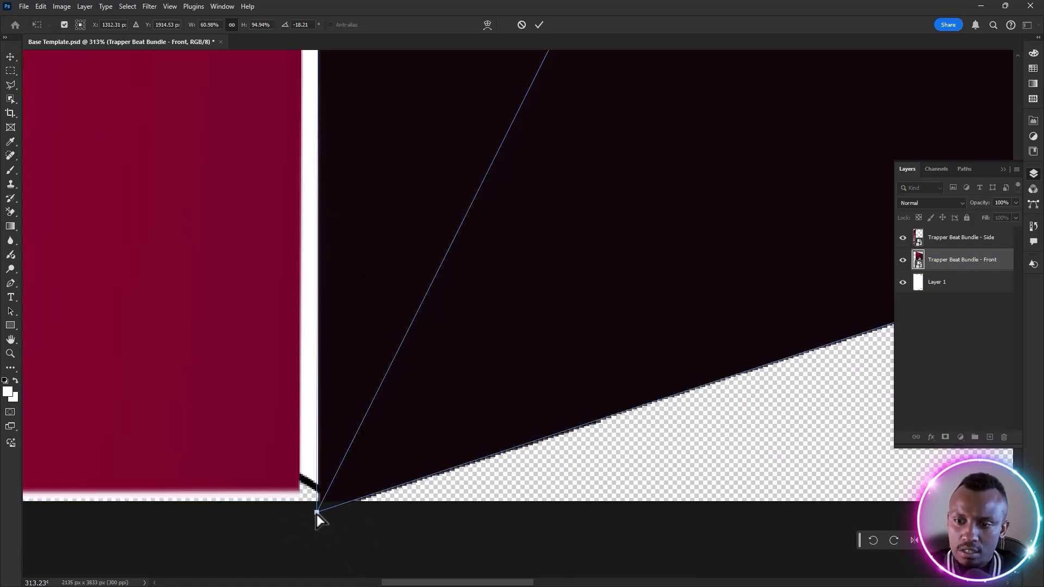
pyautogui.moveTo(317, 514)
pyautogui.mouseDown()
pyautogui.moveTo(352, 508)
pyautogui.moveTo(354, 493)
pyautogui.moveTo(329, 501)
pyautogui.mouseUp()
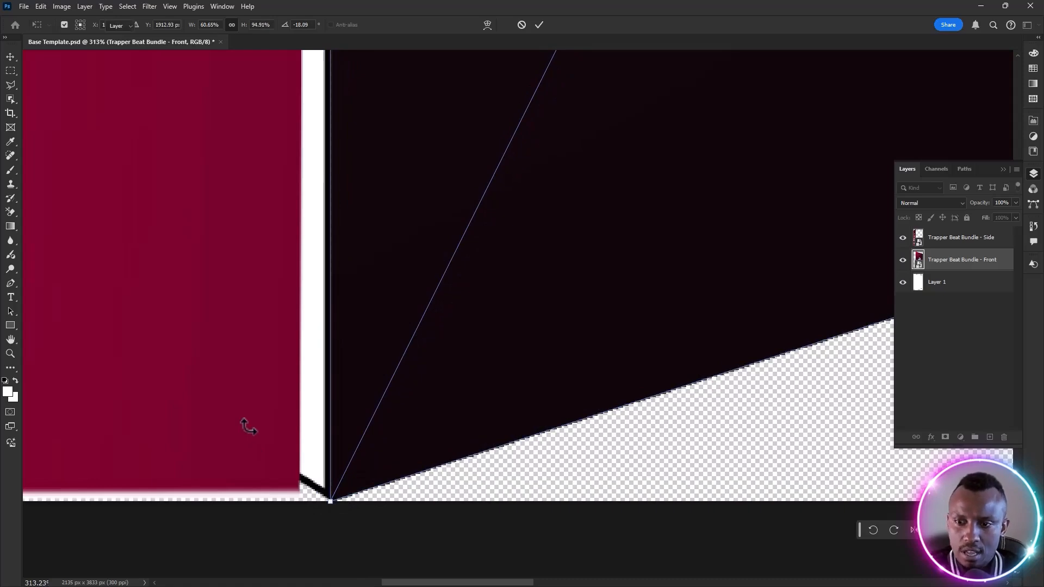
pyautogui.press('Return')
# Distort the side art's lower inner corner onto the bottom end of the box's central edge and commit the transformation
pyautogui.click(312, 322)
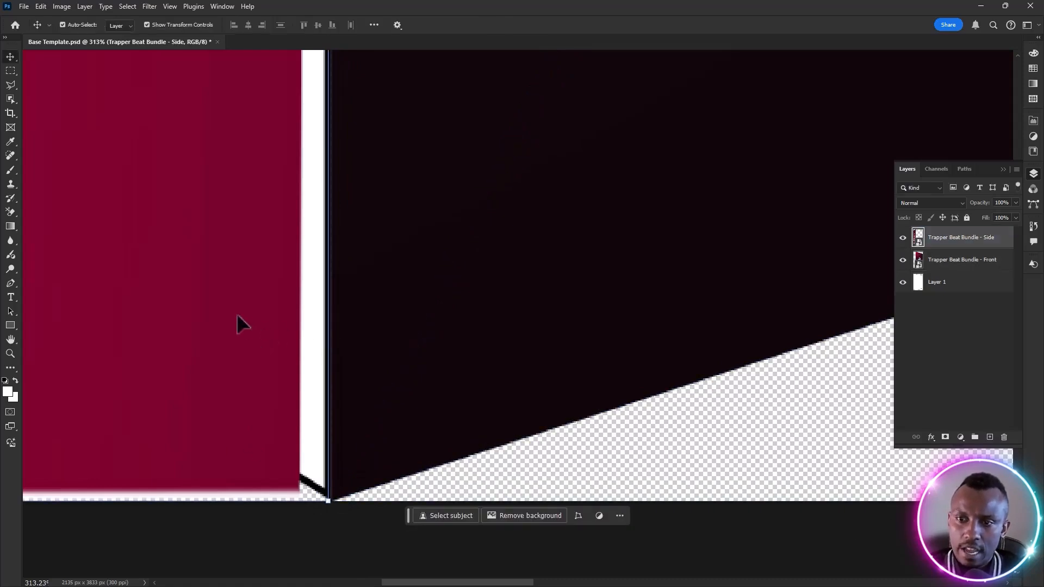
pyautogui.press('ctrl')
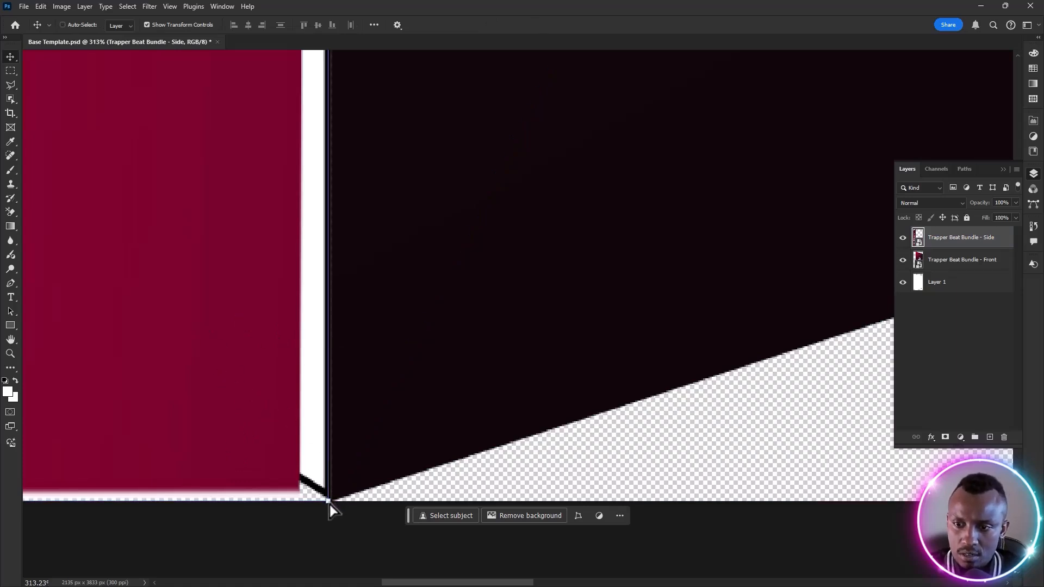
pyautogui.moveTo(330, 504)
pyautogui.mouseDown()
pyautogui.moveTo(301, 500)
pyautogui.moveTo(330, 500)
pyautogui.mouseUp()
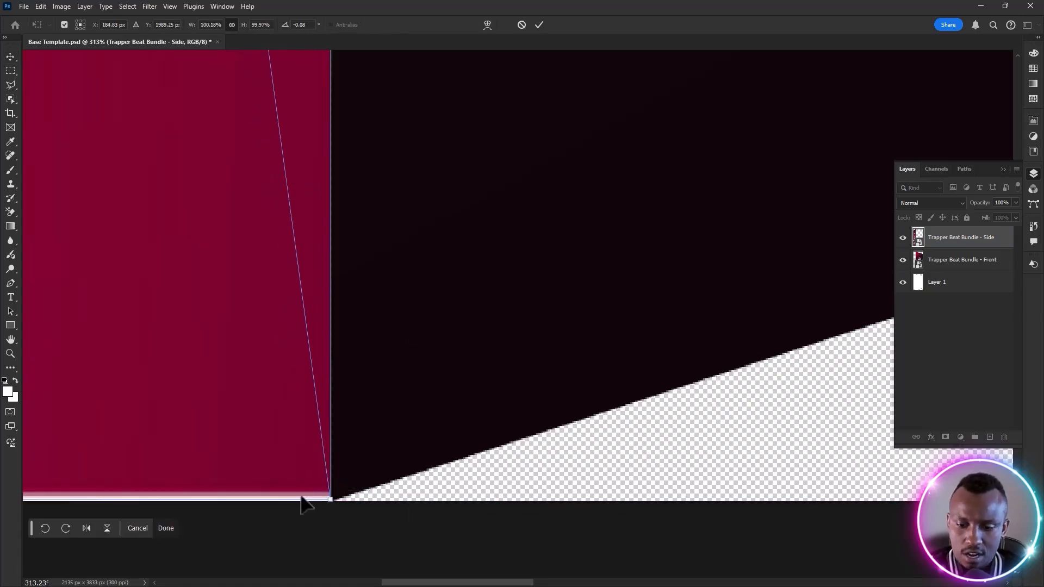
pyautogui.press('Return')
# Distort the side art's lower outer corner onto the side face's lower outer corner and commit the transformation
pyautogui.hscroll(1, 188, 198)
pyautogui.hotkey('alt', 'space')
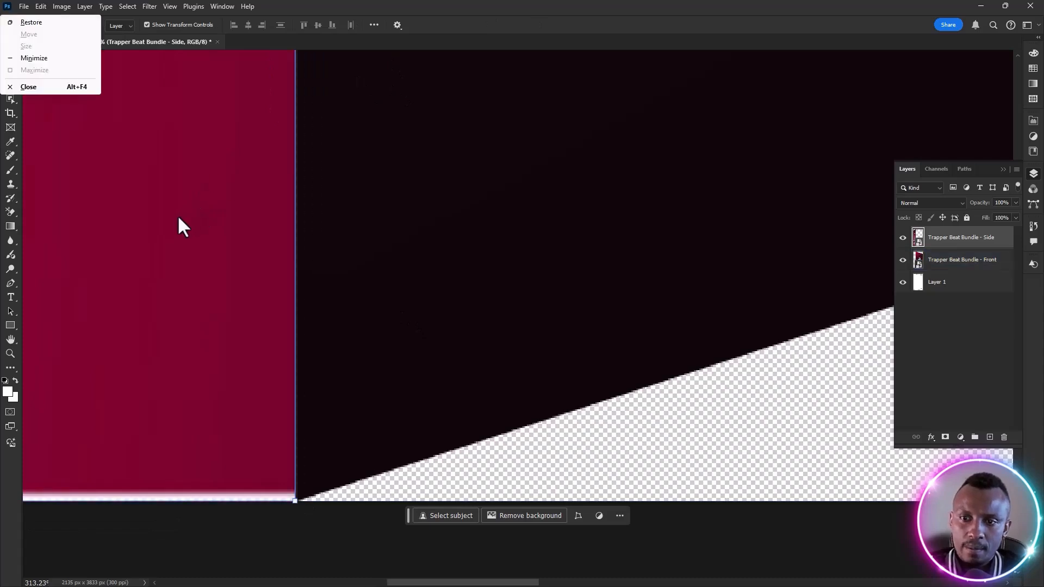
pyautogui.click(175, 237)
pyautogui.scroll(-1, 175, 236)
pyautogui.scroll(-4, 175, 236)
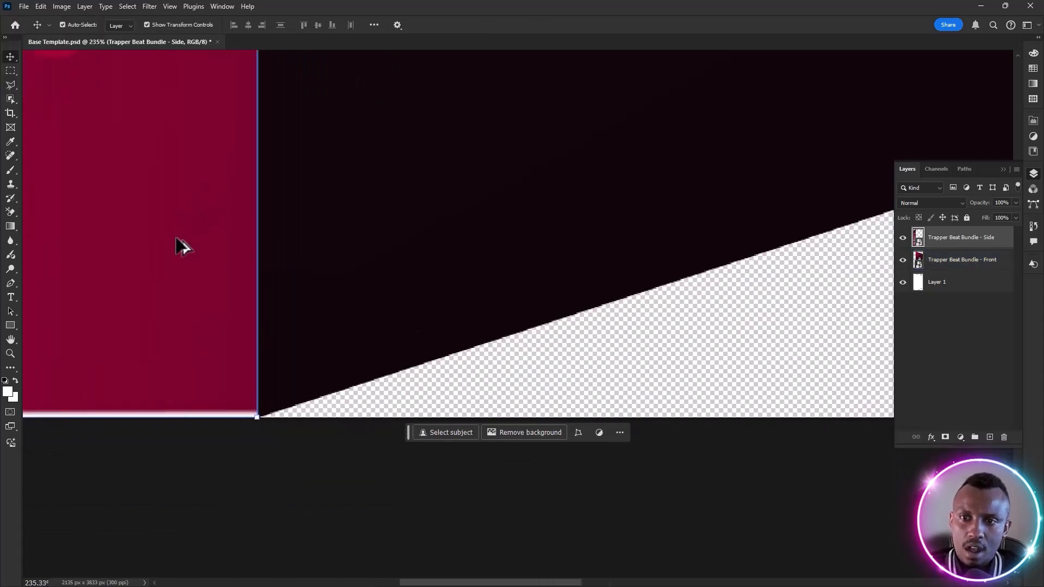
pyautogui.moveTo(163, 198); pyautogui.dragTo(692, 259)
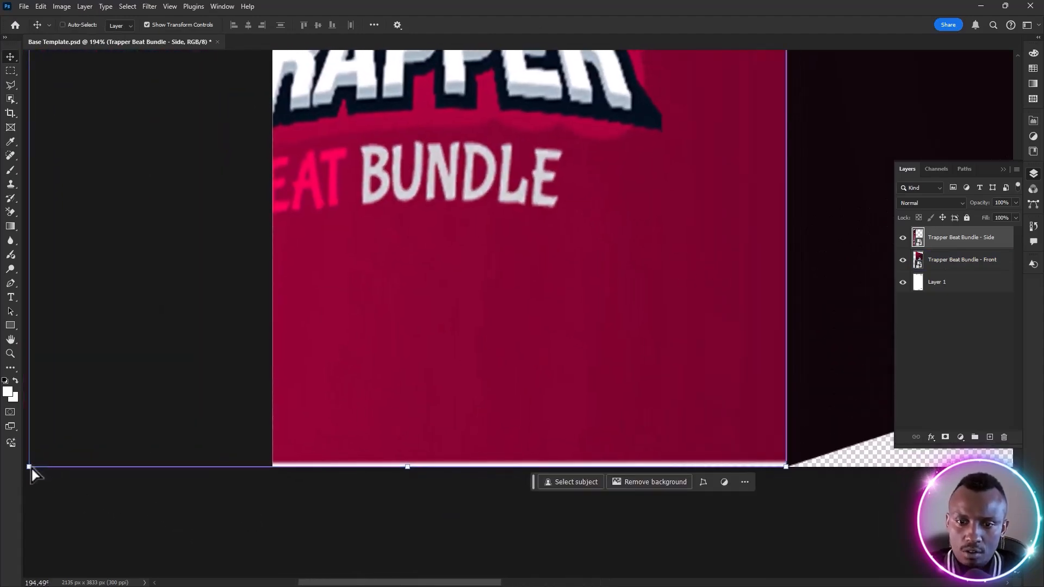
pyautogui.moveTo(31, 468); pyautogui.dragTo(83, 472)
pyautogui.hotkey('ctrl', 'z')
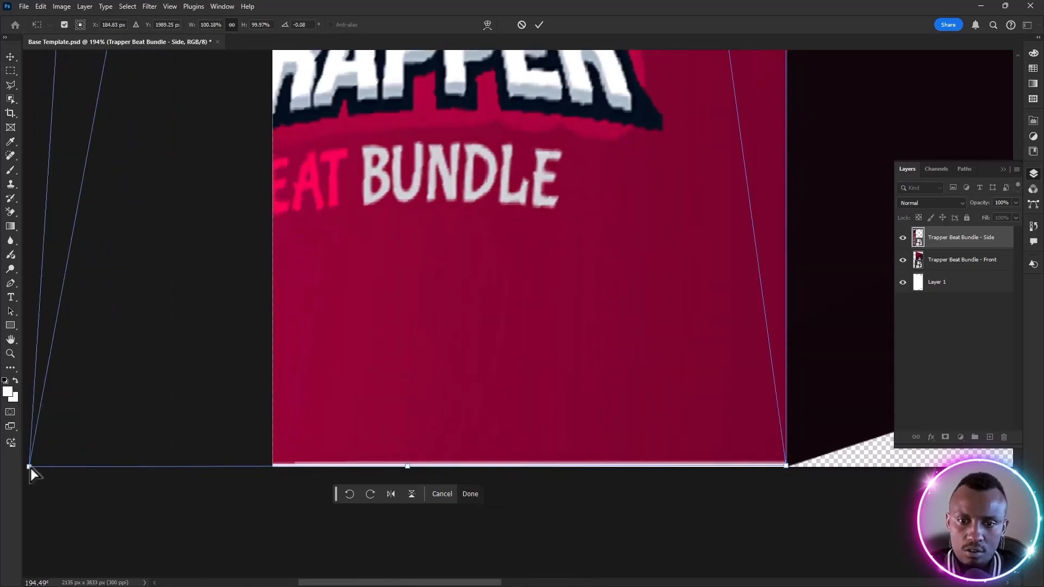
pyautogui.moveTo(30, 472); pyautogui.dragTo(272, 146)
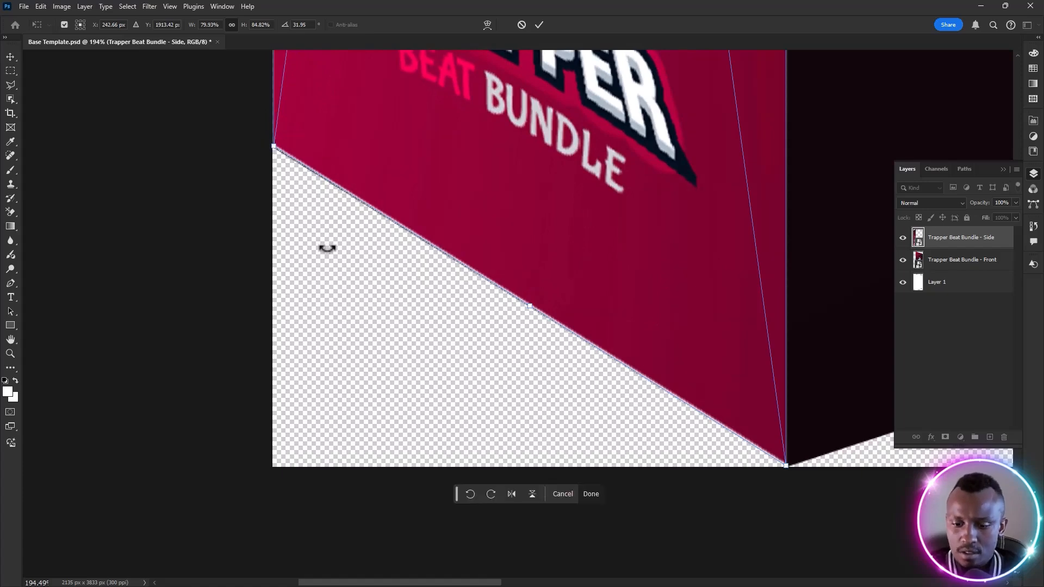
pyautogui.press('Return')
# Fit the whole box in view, deselect the side artwork, and save the Base Template document
pyautogui.hotkey('ctrl', '0')
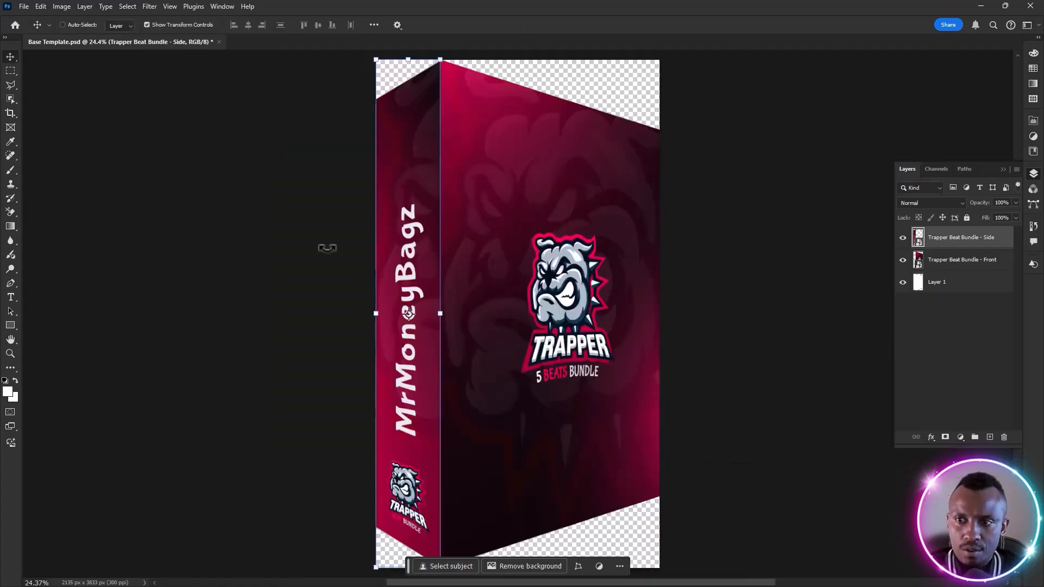
pyautogui.click(197, 353)
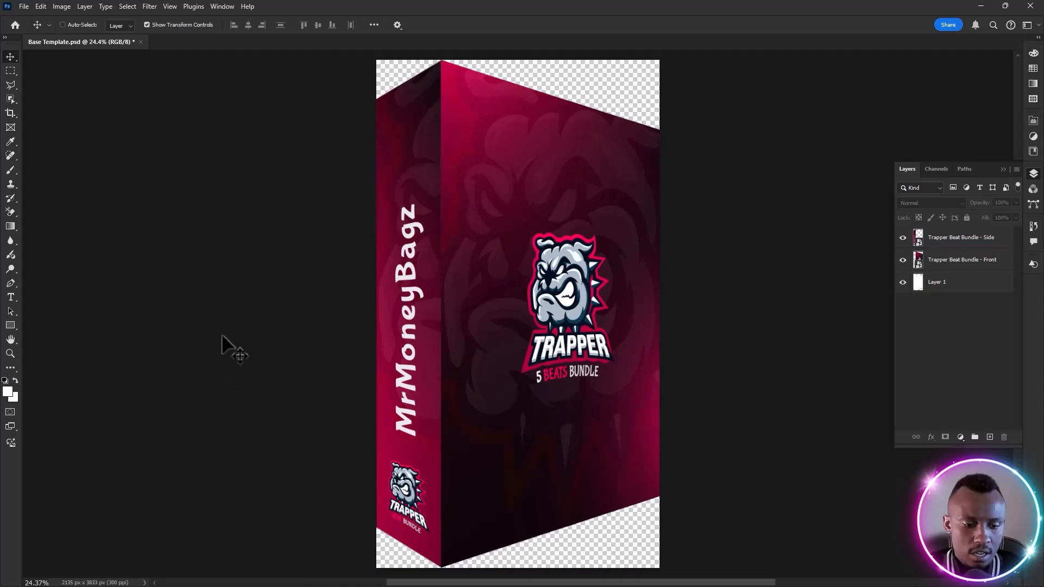
pyautogui.hotkey('ctrl', 's')
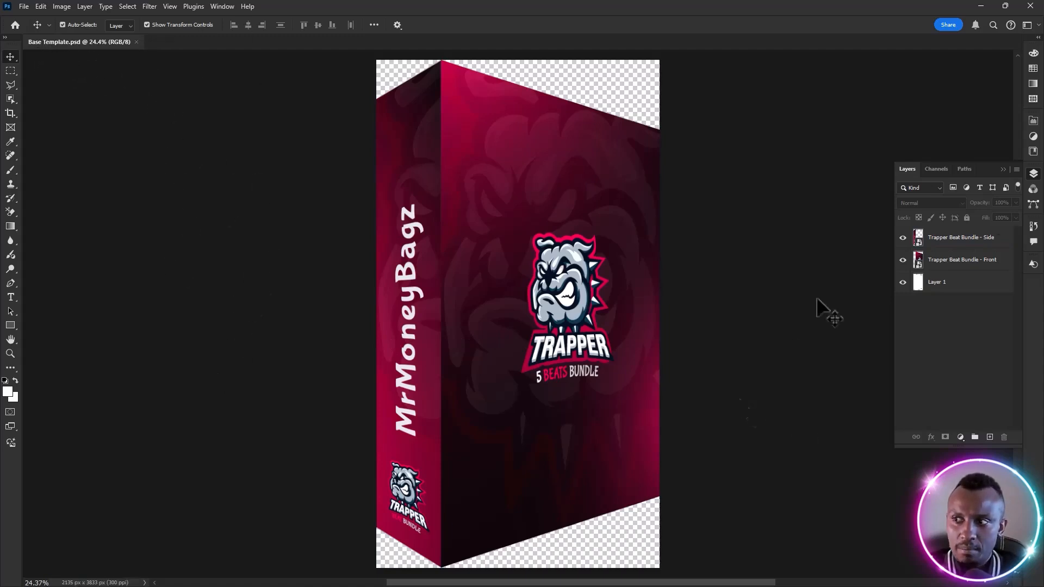
# Open the contents of the Trapper Beat Bundle - Front smart object for editing
pyautogui.click(941, 264)
pyautogui.click(695, 325)
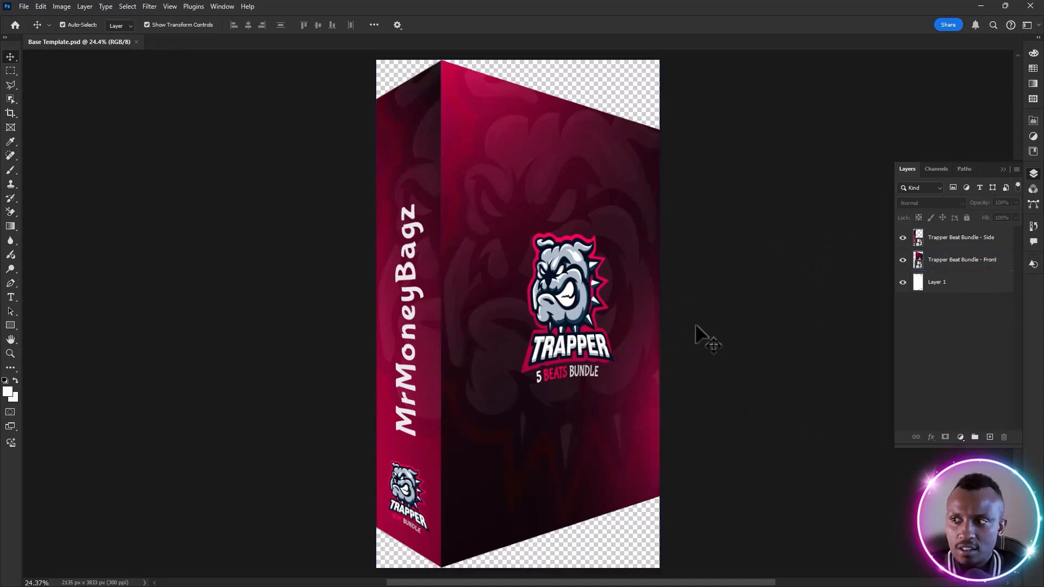
pyautogui.click(939, 287)
pyautogui.click(919, 266)
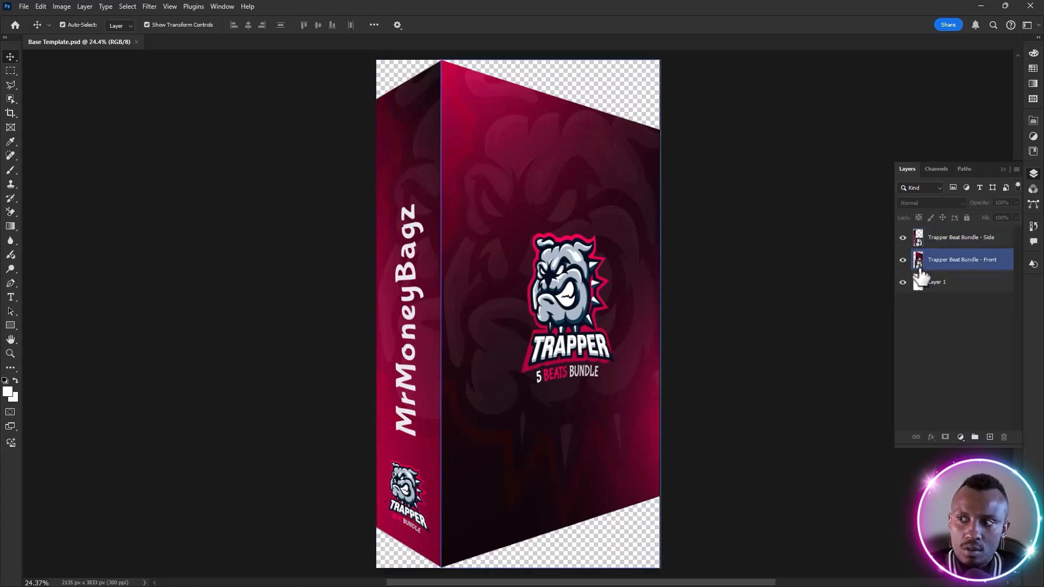
pyautogui.doubleClick(919, 262)
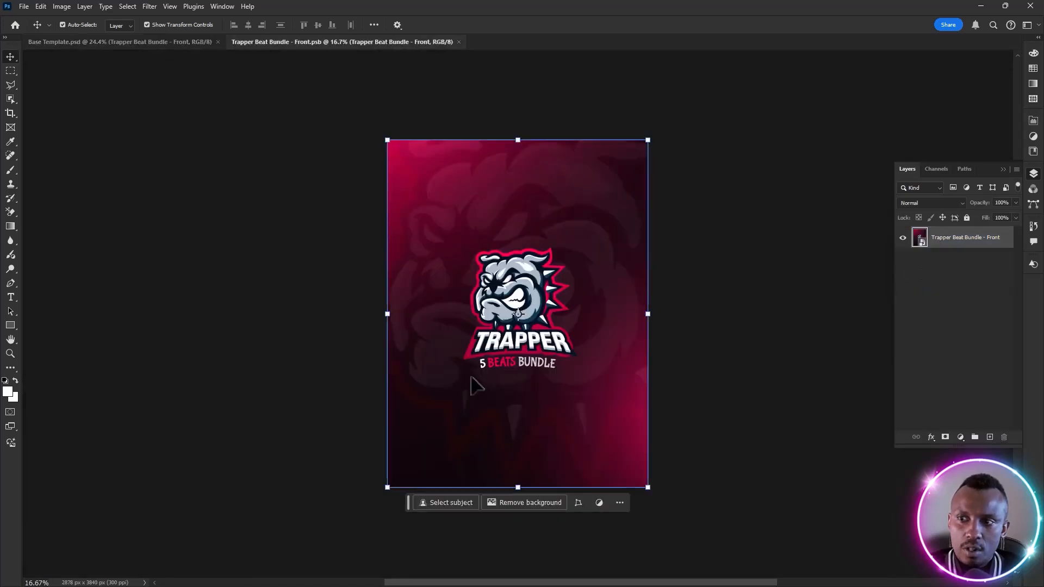
# Compare the flat front artwork in its smart object document with the distorted cover in the base template
pyautogui.click(168, 42)
pyautogui.click(251, 41)
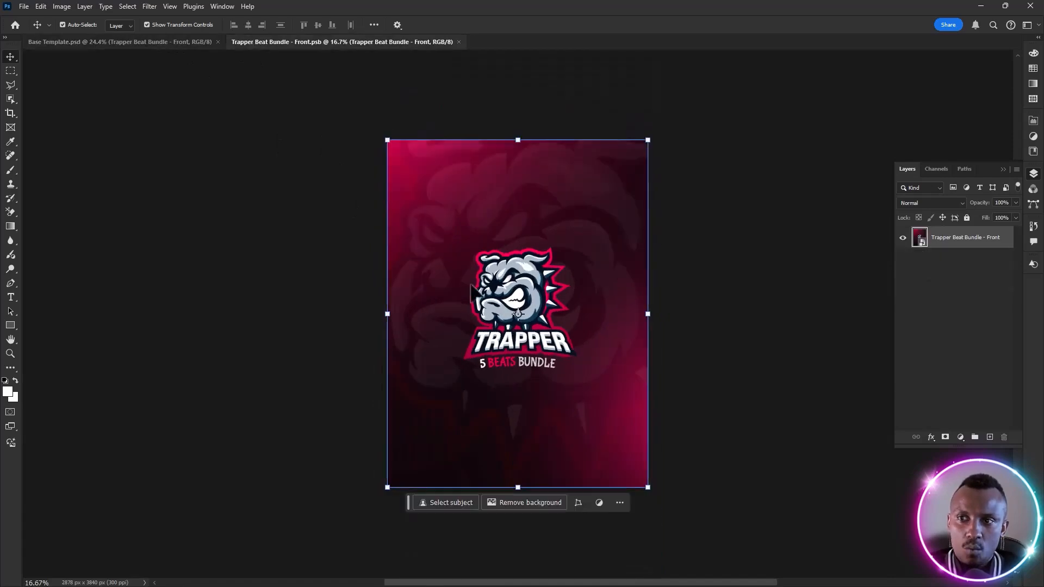
pyautogui.click(181, 42)
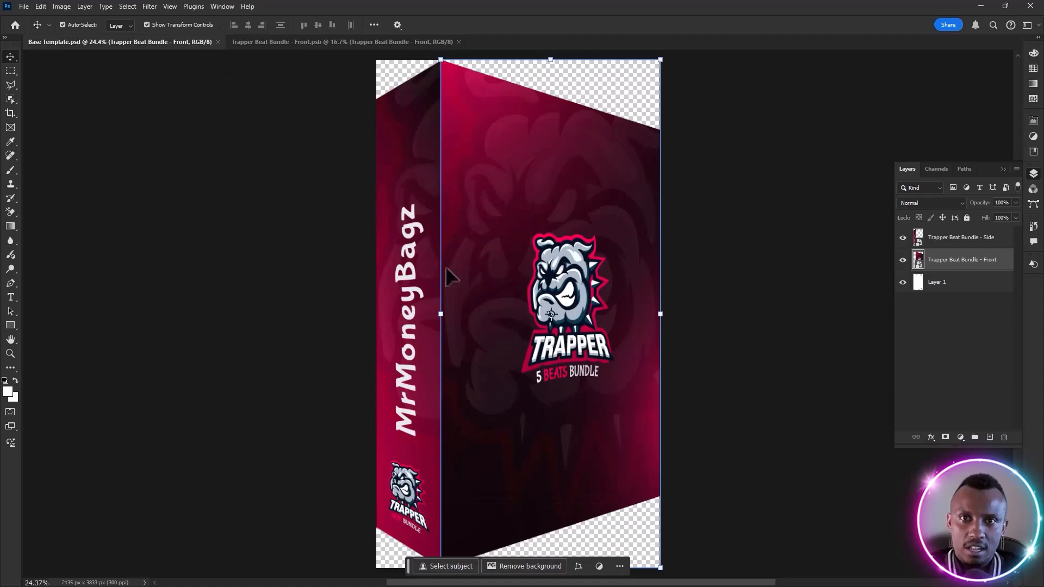
pyautogui.click(321, 43)
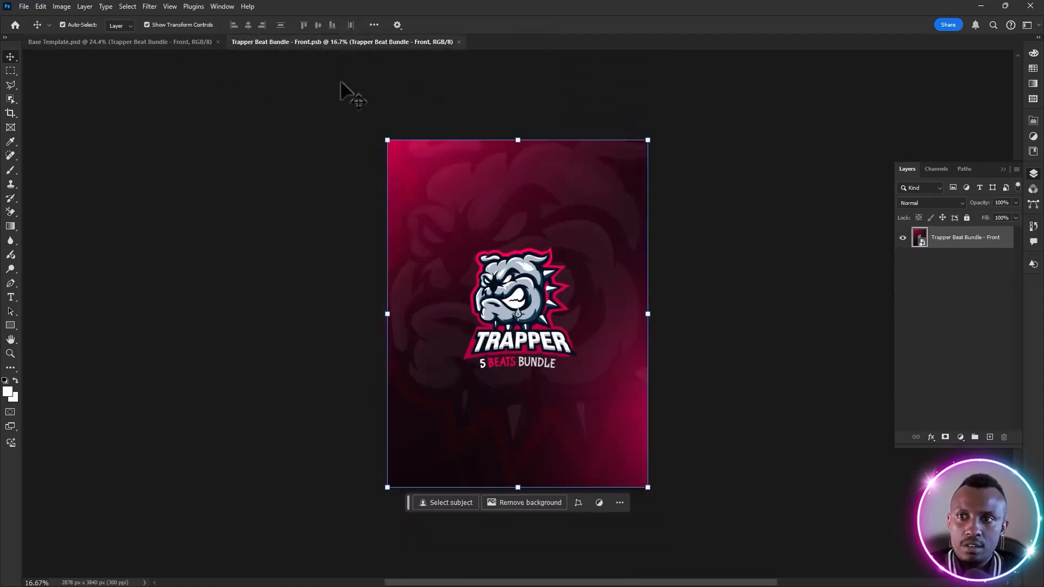
pyautogui.click(286, 284)
pyautogui.click(431, 241)
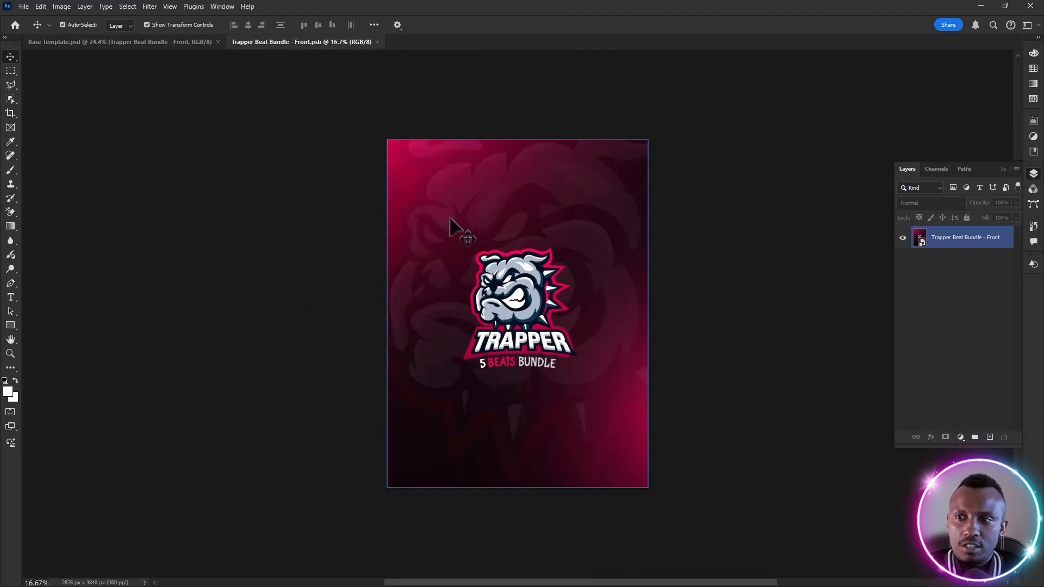
pyautogui.click(340, 164)
# Place Afrovibe Beat Bundle.jpg as an embedded image over the Trapper art in the front smart object
pyautogui.click(24, 6)
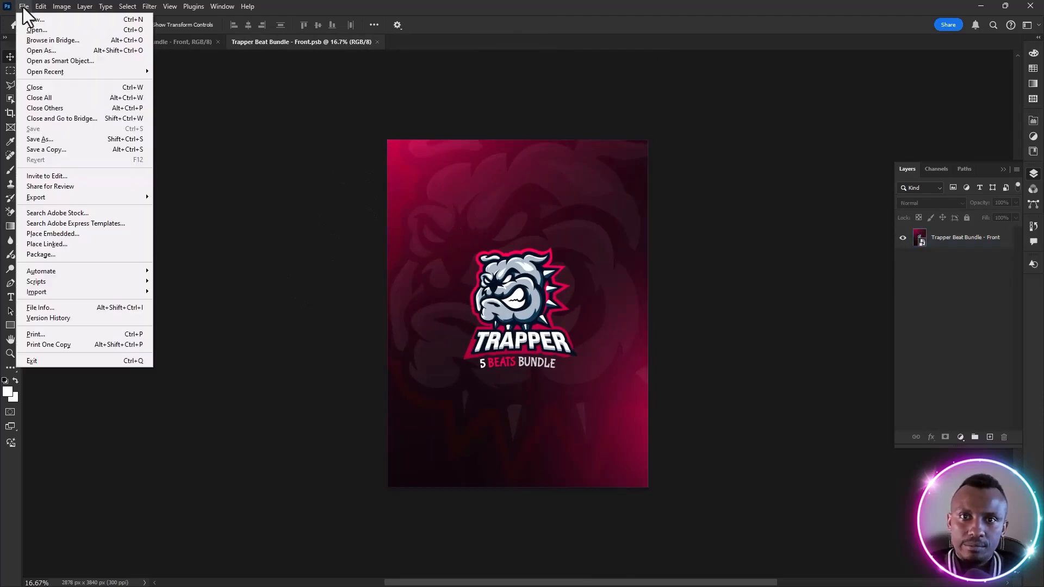
pyautogui.click(52, 234)
pyautogui.click(607, 233)
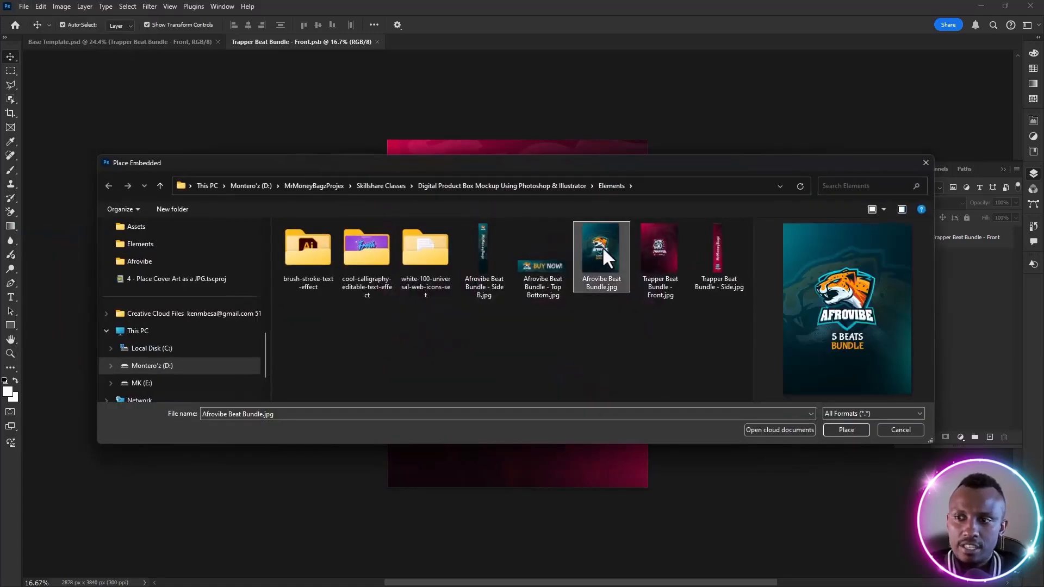
pyautogui.doubleClick(599, 254)
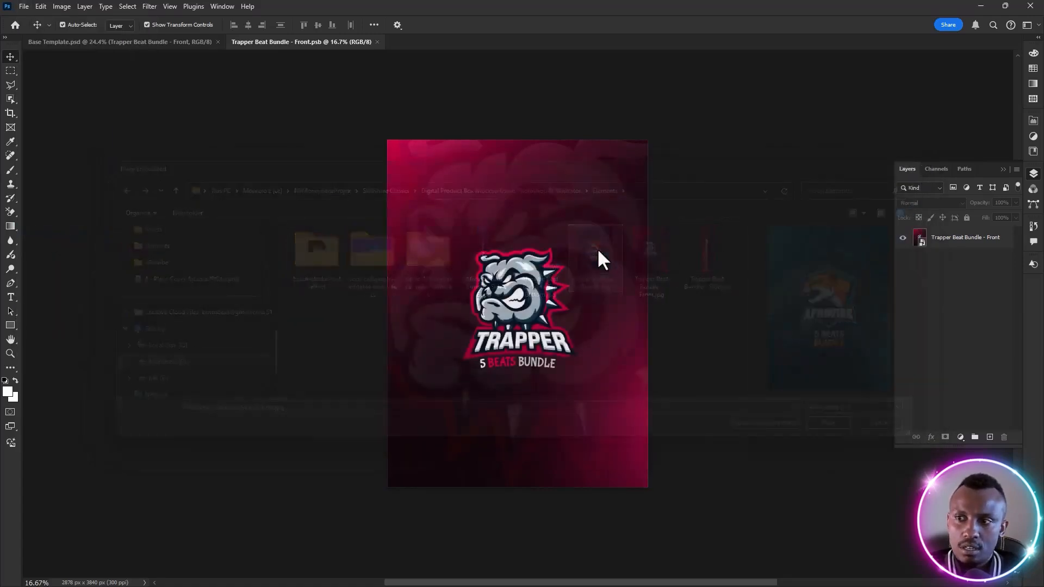
pyautogui.press('Return')
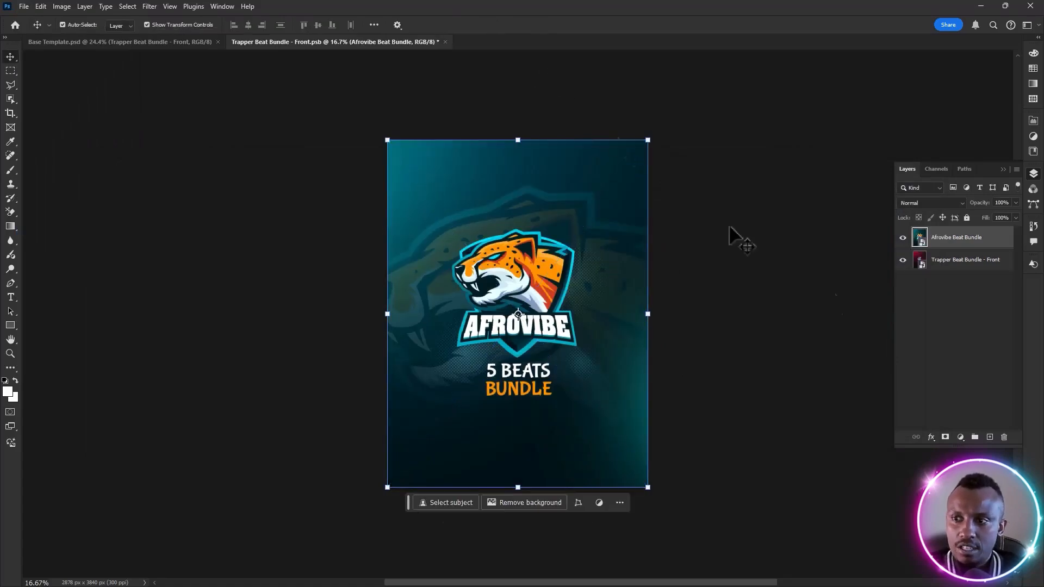
# Save the front smart object and return to Base Template.psd to check the box's front cover
pyautogui.click(683, 318)
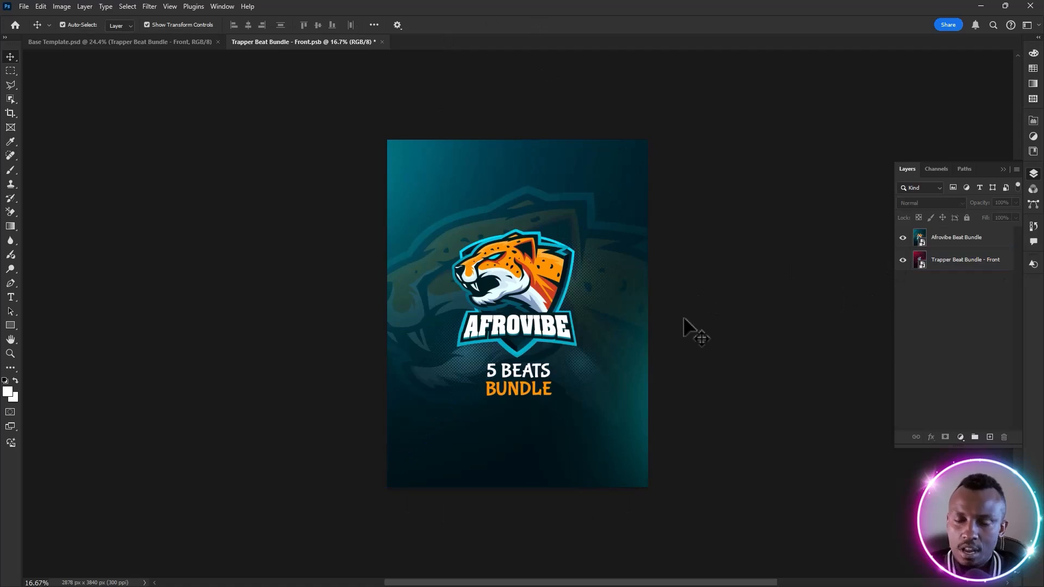
pyautogui.hotkey('ctrl', 's')
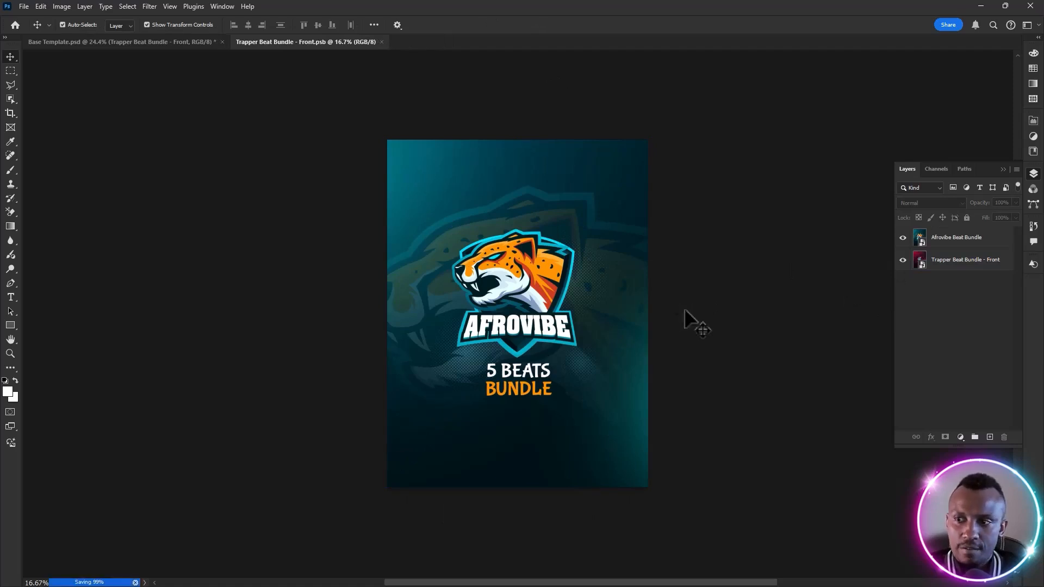
pyautogui.click(144, 44)
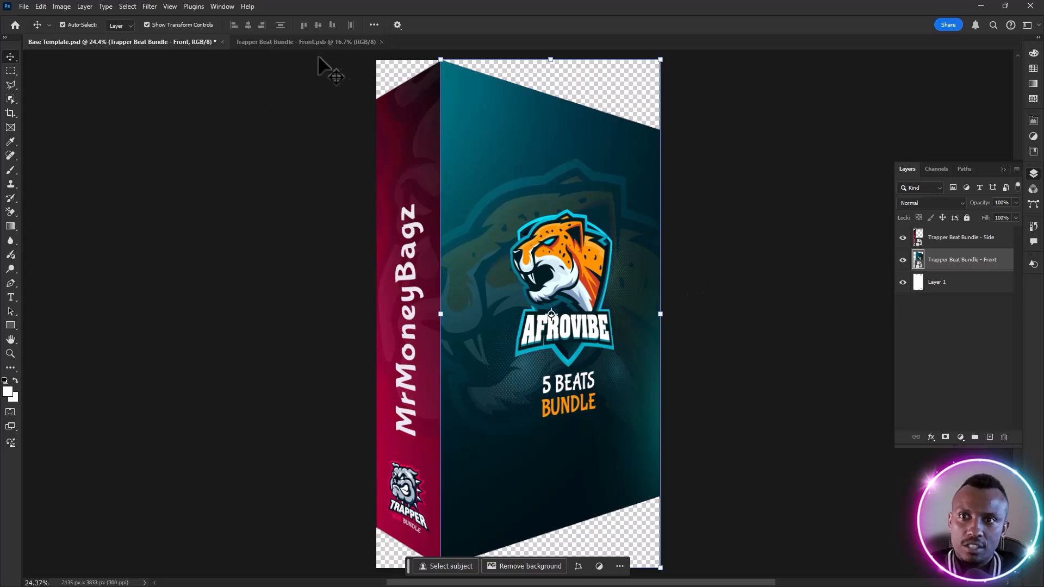
# Open the Trapper Beat Bundle - Side smart object and place Afrovibe Beat Bundle - Side B.jpg embedded over its art
pyautogui.click(928, 240)
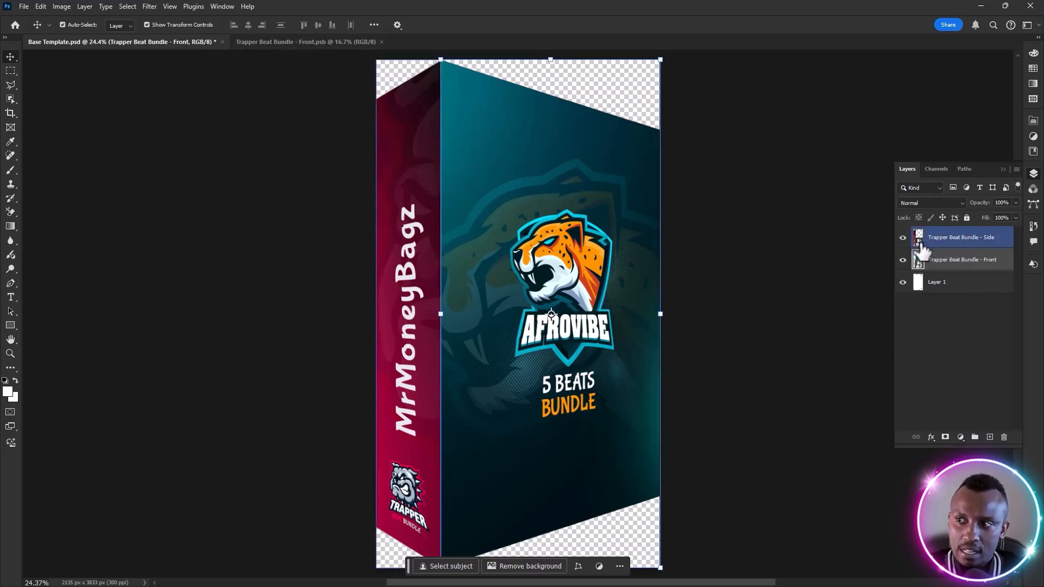
pyautogui.doubleClick(919, 243)
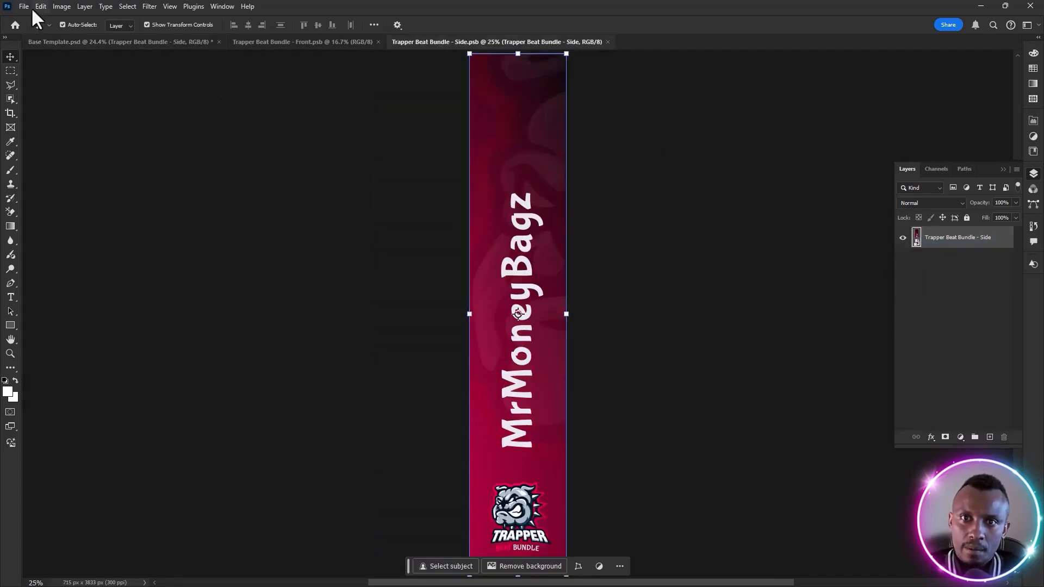
pyautogui.click(25, 6)
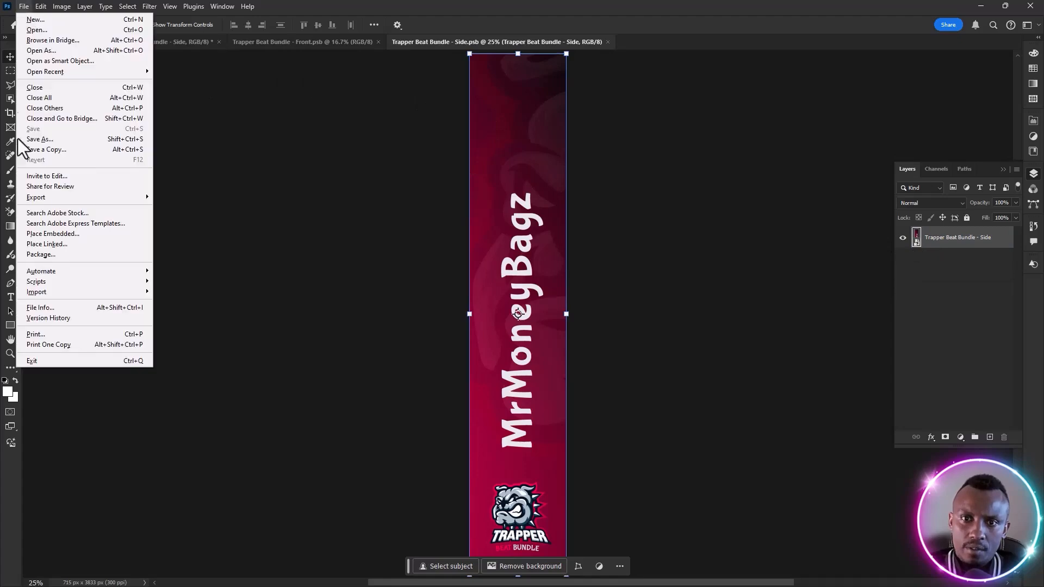
pyautogui.click(53, 234)
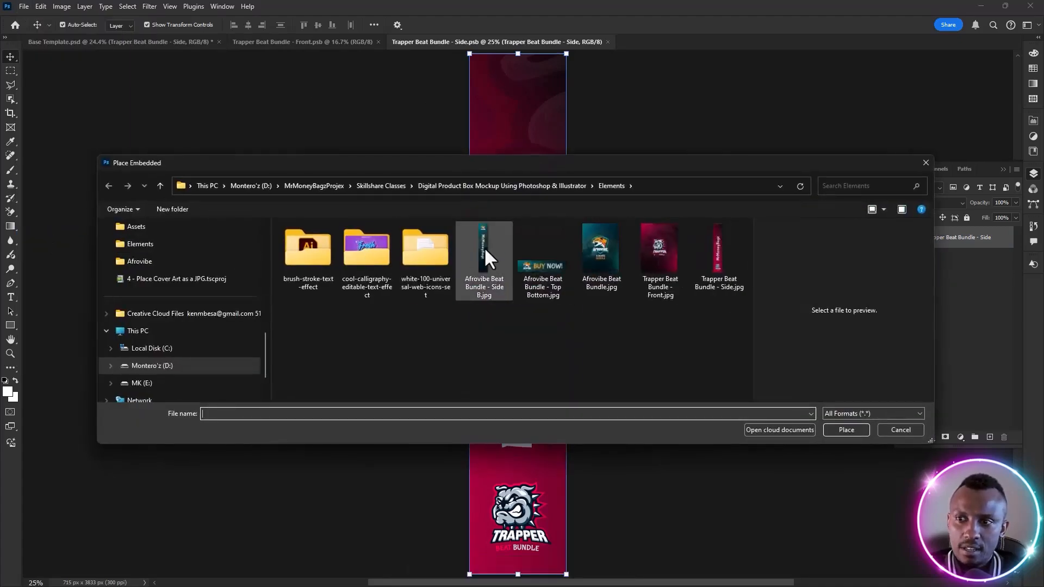
pyautogui.doubleClick(484, 247)
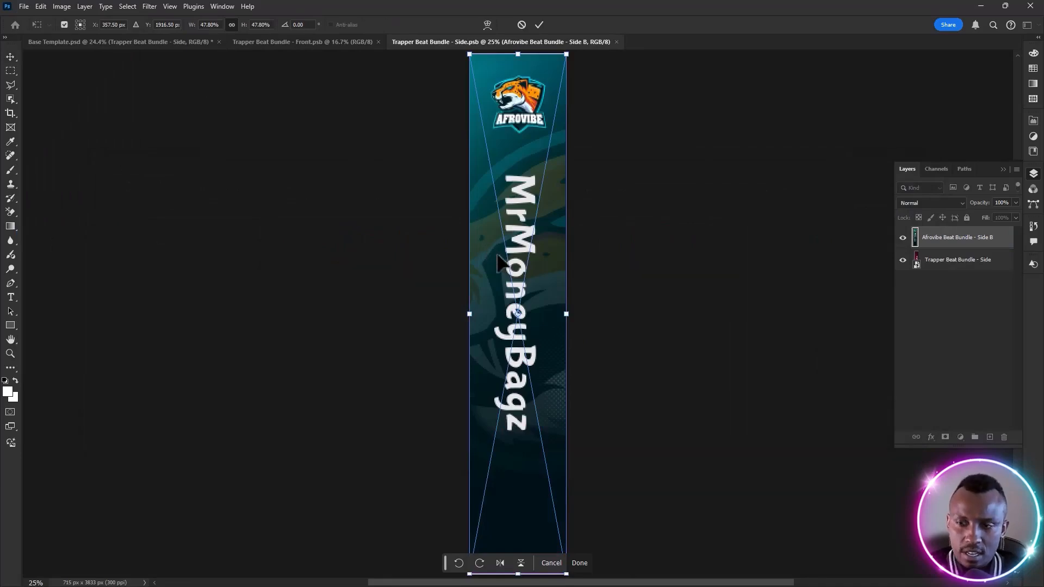
pyautogui.press('Return')
# Save the side smart object, return to Base Template.psd, and deselect the side artwork
pyautogui.hotkey('ctrl', 's')
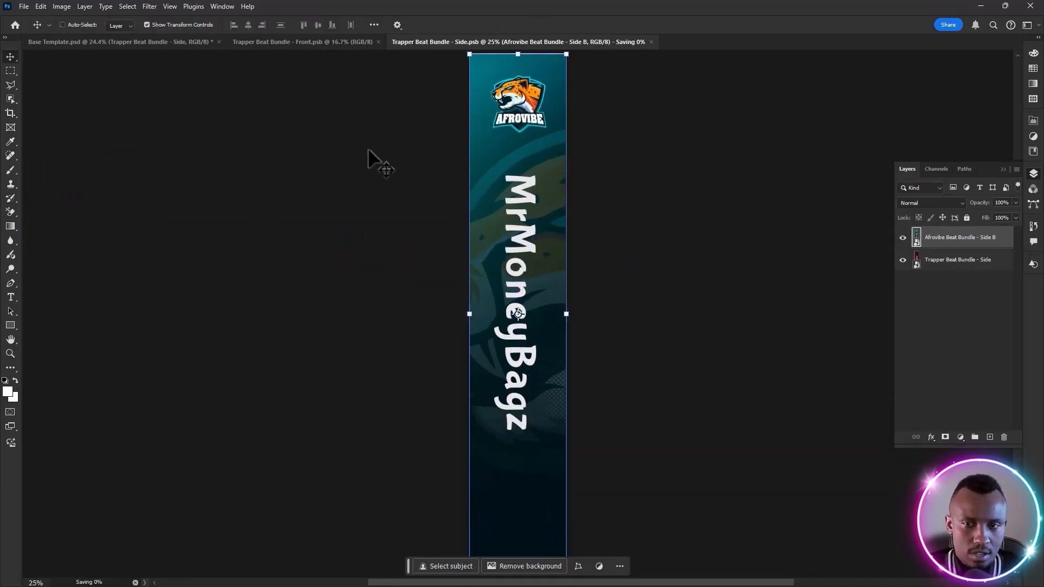
pyautogui.click(162, 41)
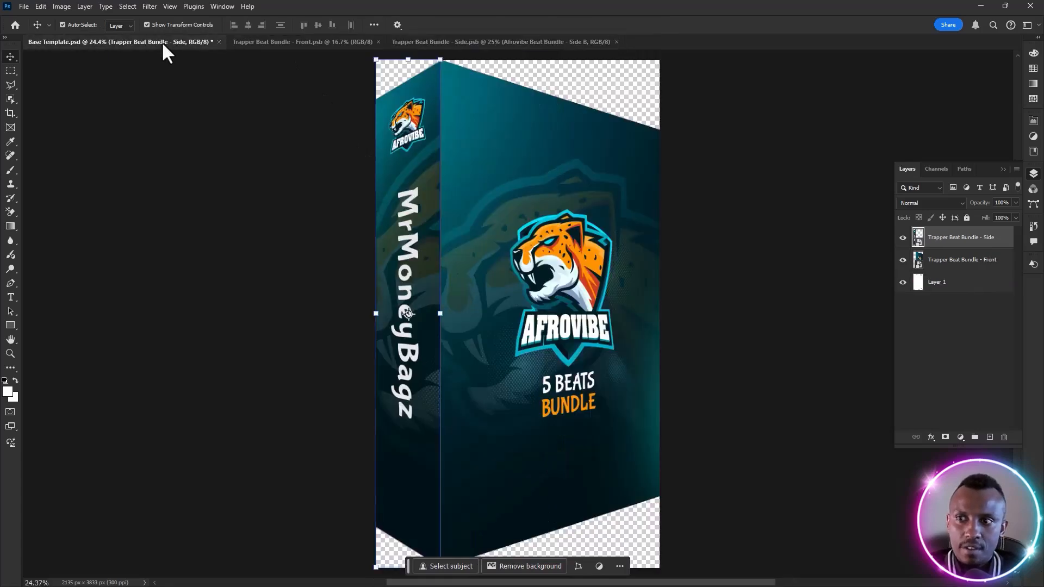
pyautogui.click(240, 364)
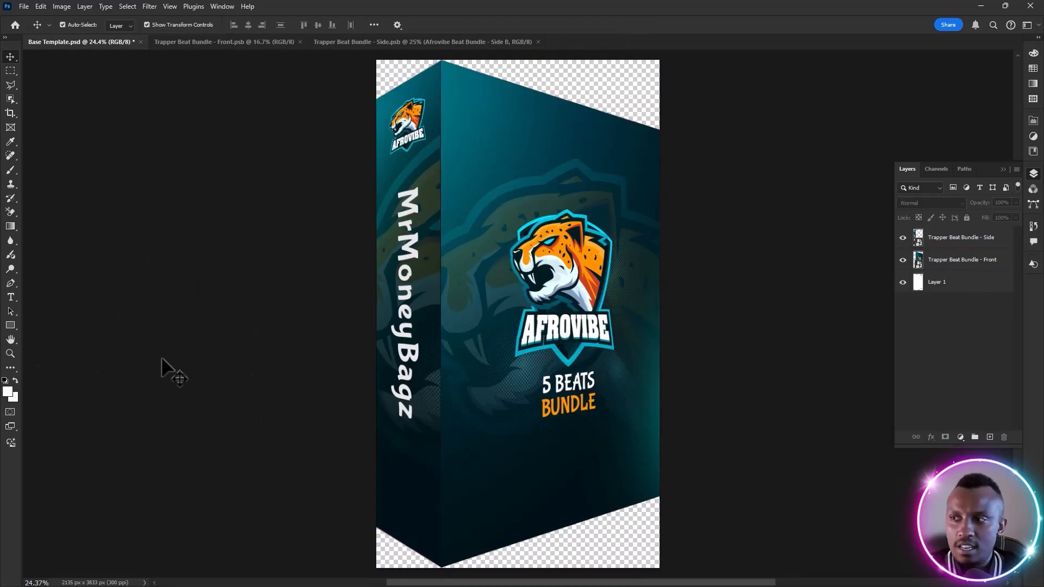
# Hide the Trapper Beat Bundle - Side layer to expose the template's blank side face
pyautogui.click(964, 263)
pyautogui.click(918, 298)
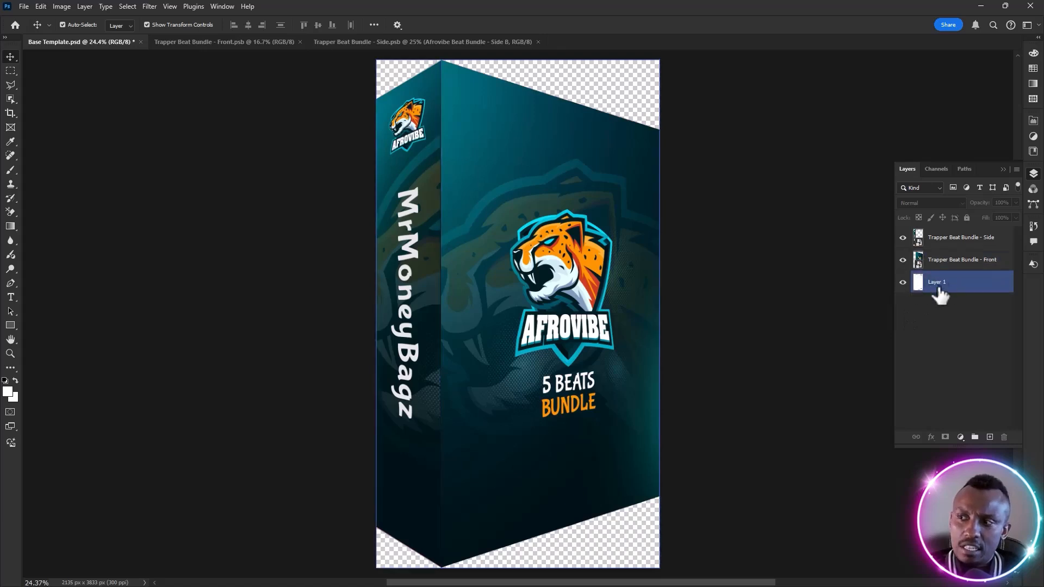
pyautogui.click(902, 237)
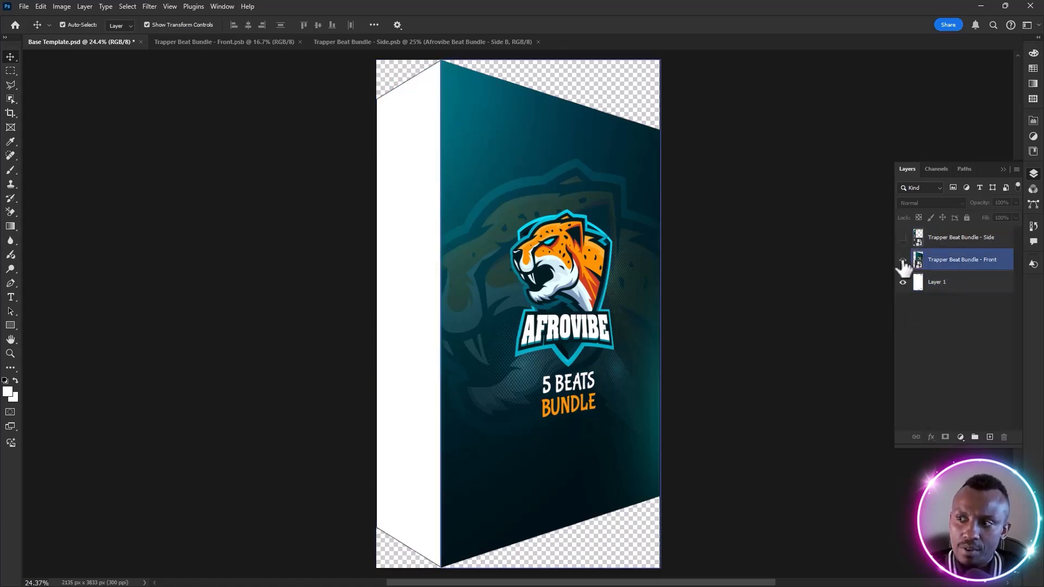
# Hide the Trapper Beat Bundle - Front layer to examine the blank box template on Layer 1
pyautogui.click(903, 260)
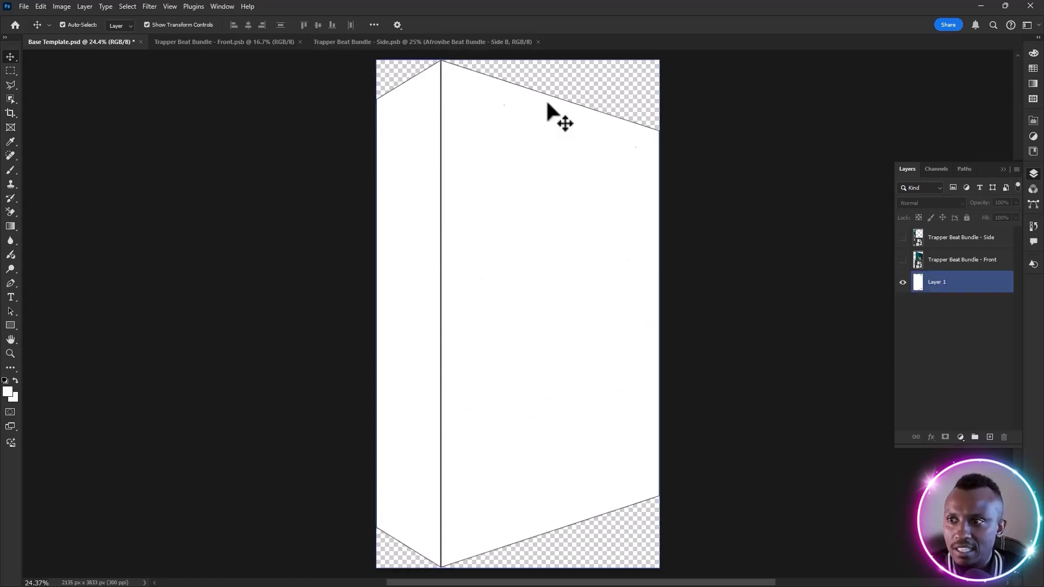
pyautogui.click(660, 132)
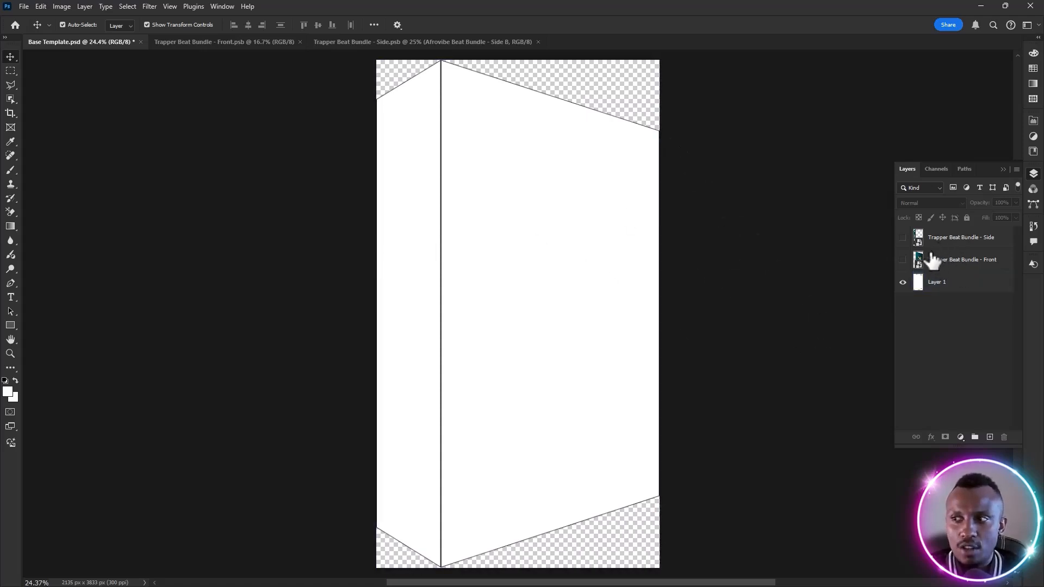
pyautogui.click(918, 284)
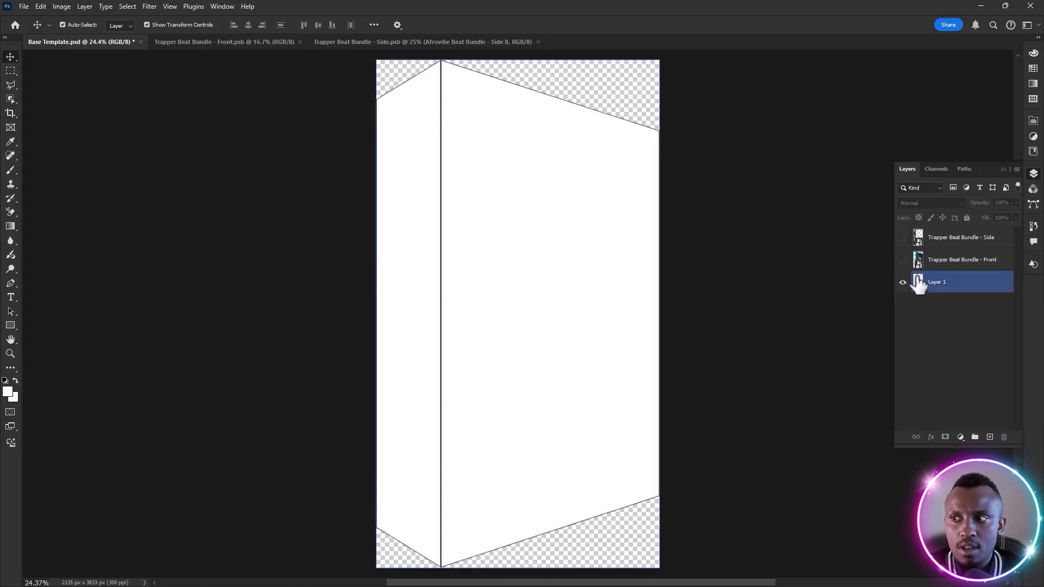
# Show the Trapper Beat Bundle Front and Side layers and hide the white Layer 1 beneath them
pyautogui.click(903, 261)
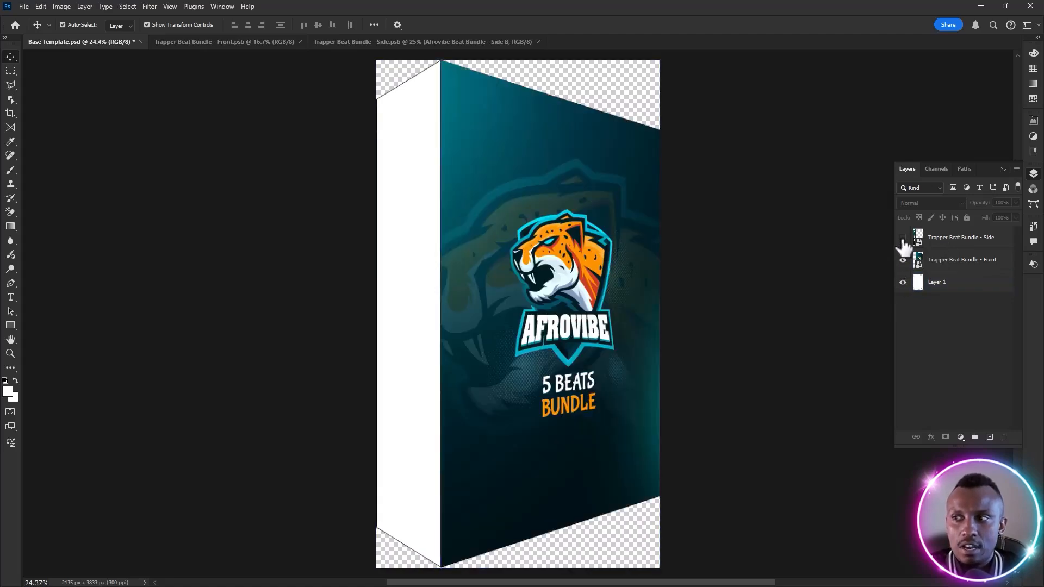
pyautogui.click(902, 237)
pyautogui.click(902, 286)
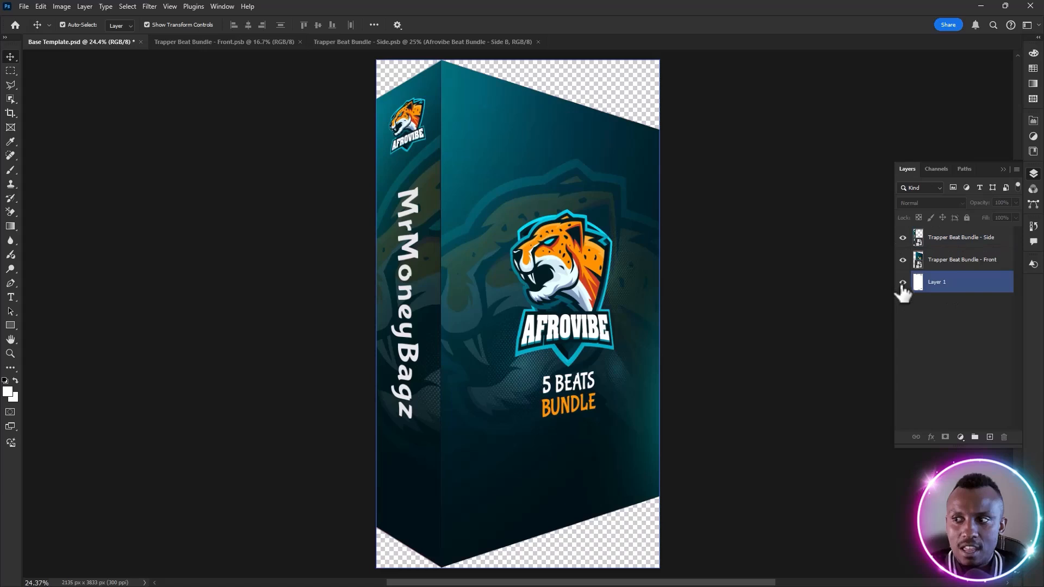
pyautogui.click(902, 283)
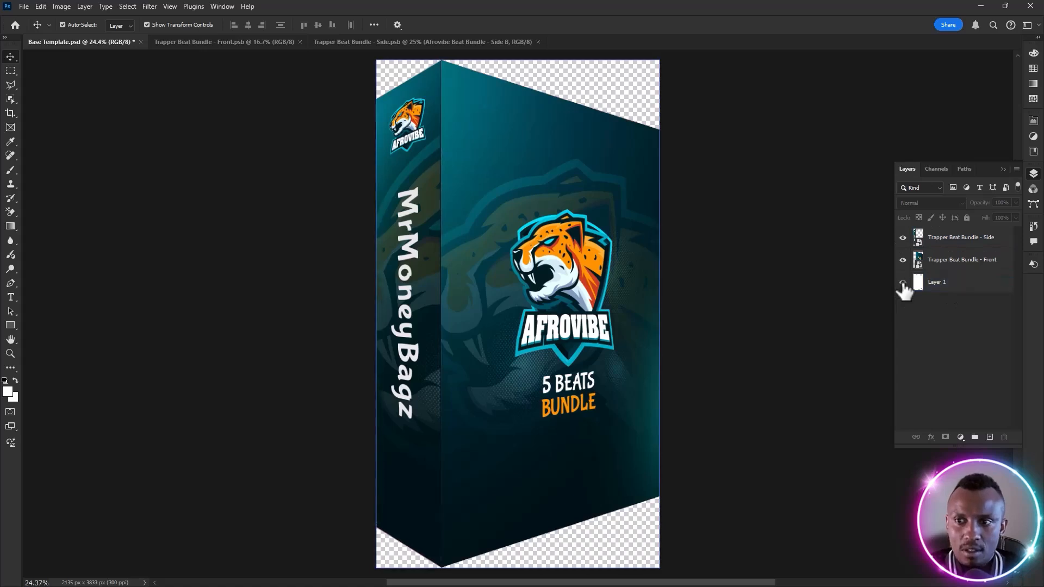
pyautogui.click(902, 284)
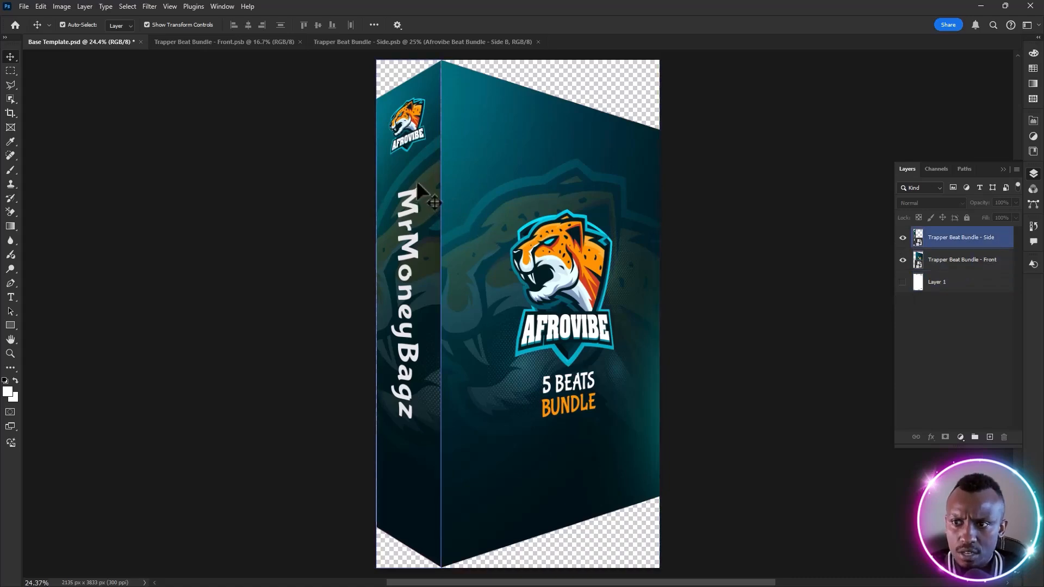
# Nudge the Trapper Beat Bundle - Side artwork slightly right toward the seam with the front cover
pyautogui.scroll(8, 441, 234)
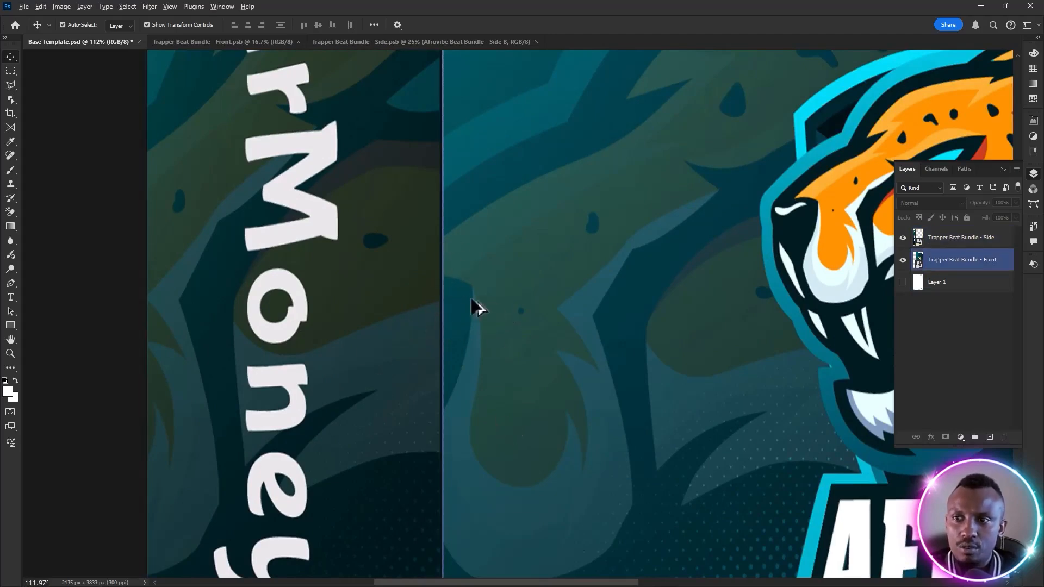
pyautogui.click(372, 287)
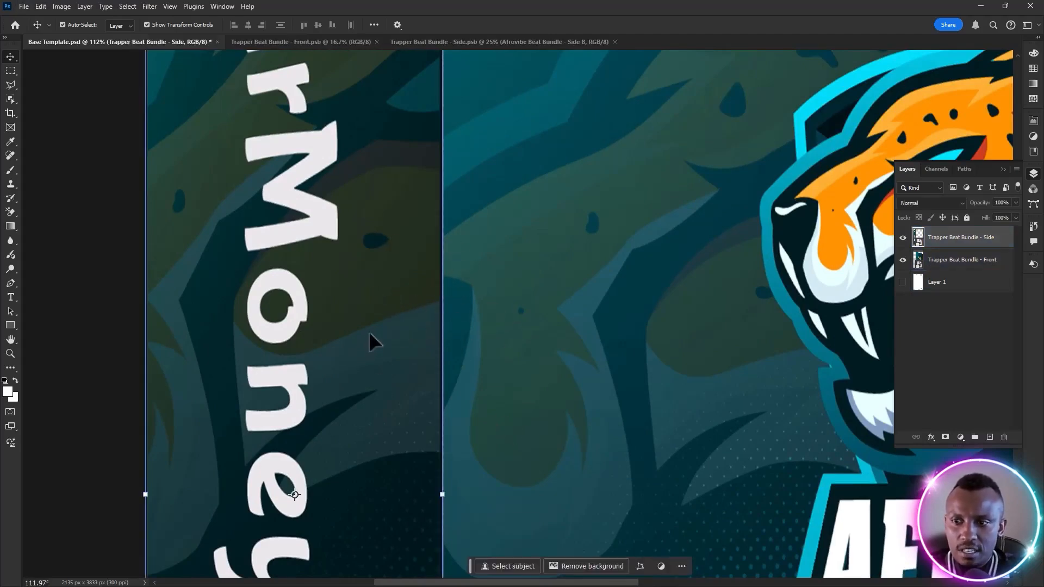
pyautogui.press('Right')
pyautogui.click(88, 330)
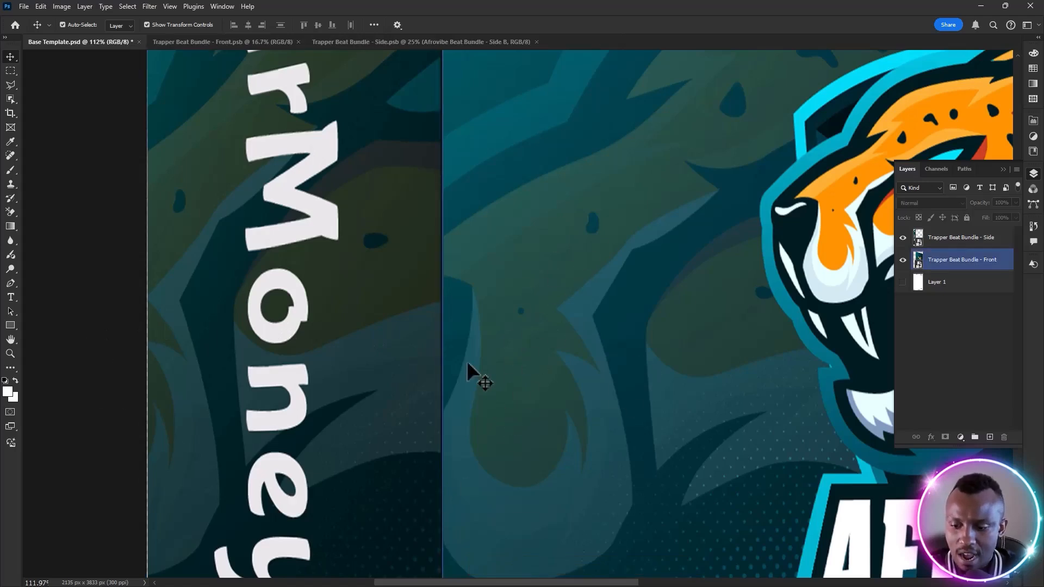
pyautogui.hotkey('ctrl', '0')
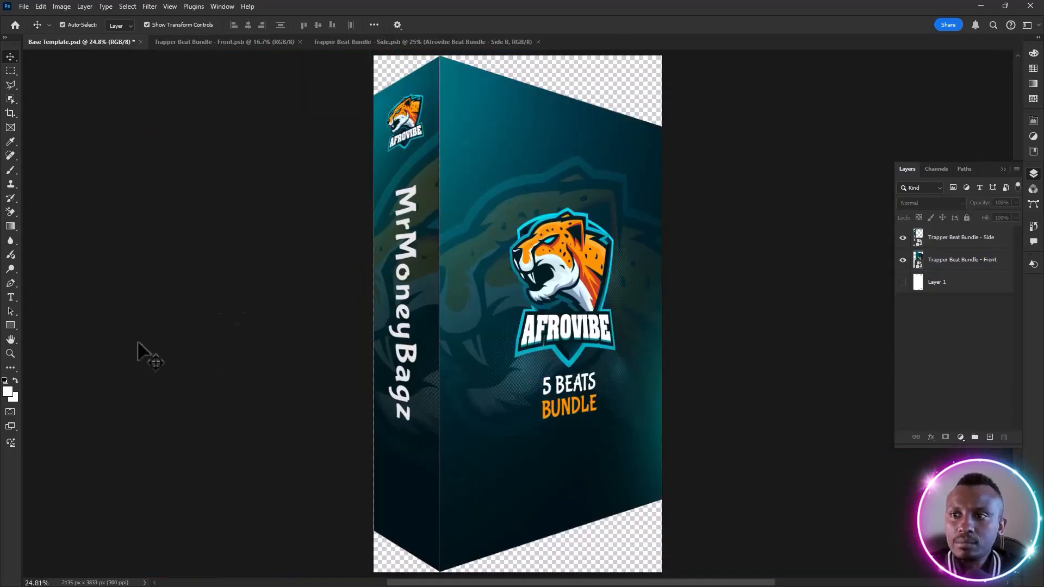
# Fine-tune the box seam by nudging the side artwork right and the front artwork slightly left
pyautogui.click(380, 185)
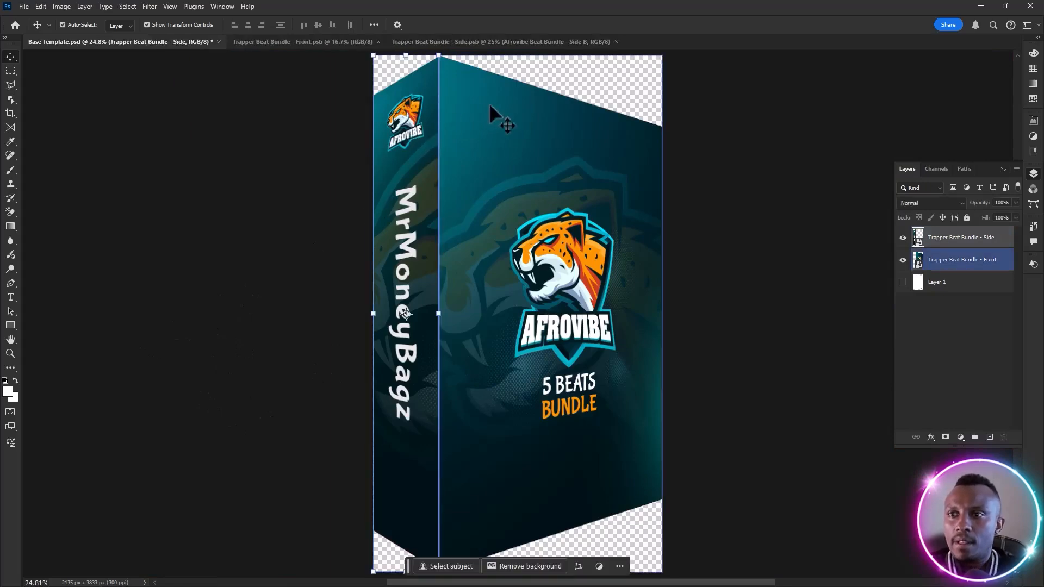
pyautogui.click(321, 159)
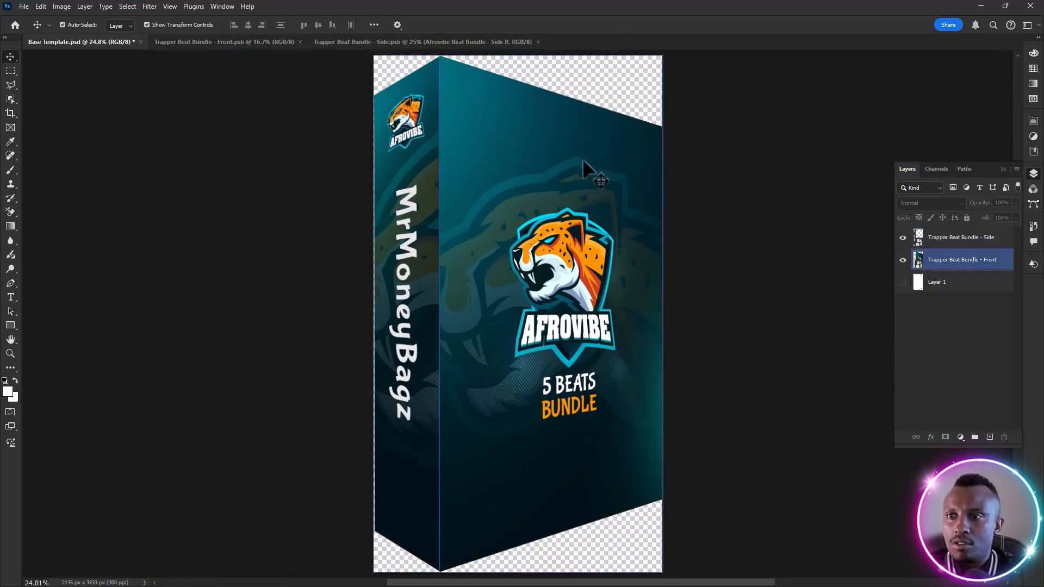
pyautogui.click(539, 162)
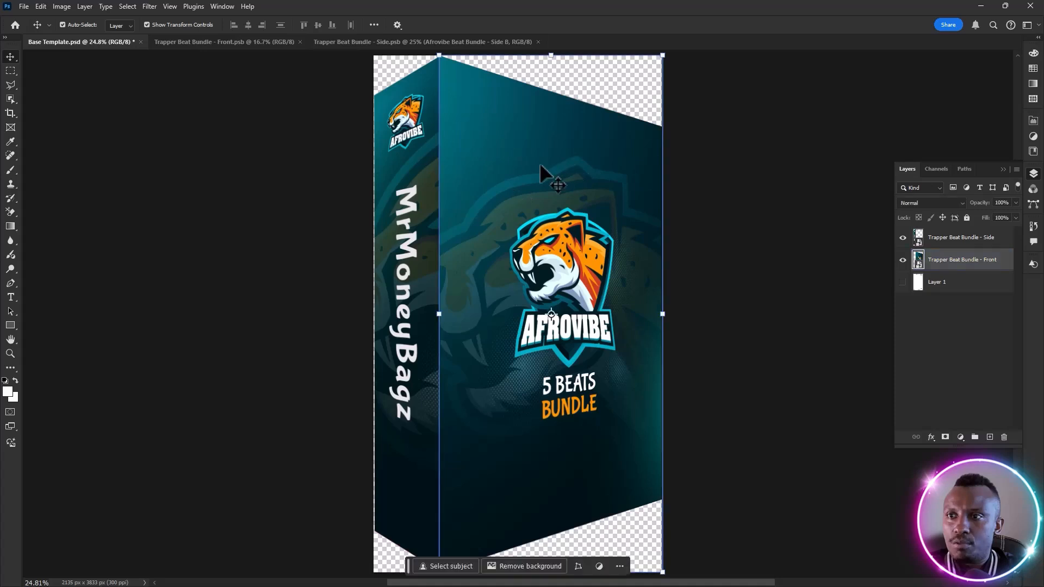
pyautogui.click(774, 228)
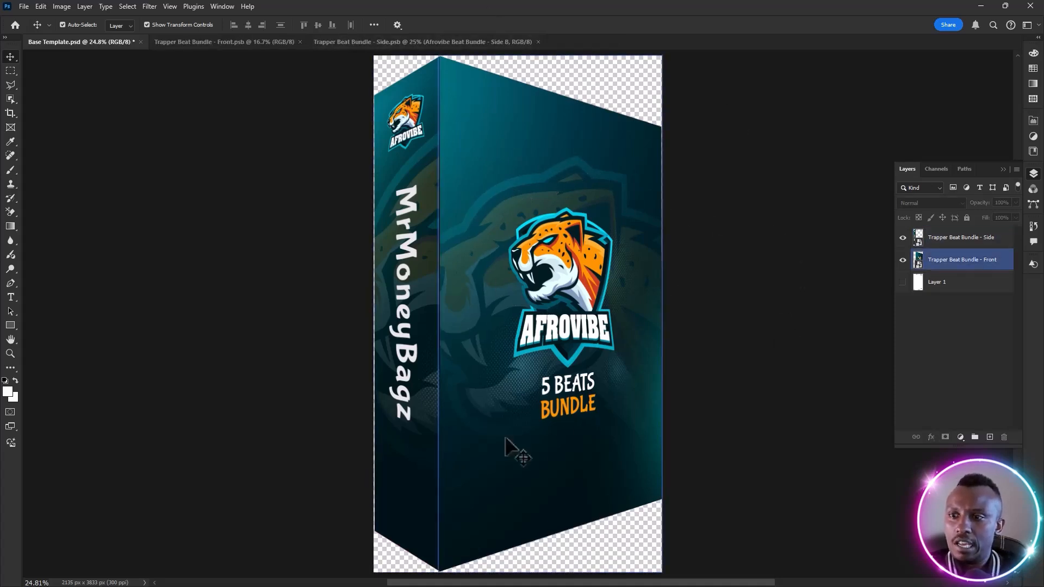
# Delete the hidden Layer 1 and save Base Template.psd
pyautogui.click(970, 288)
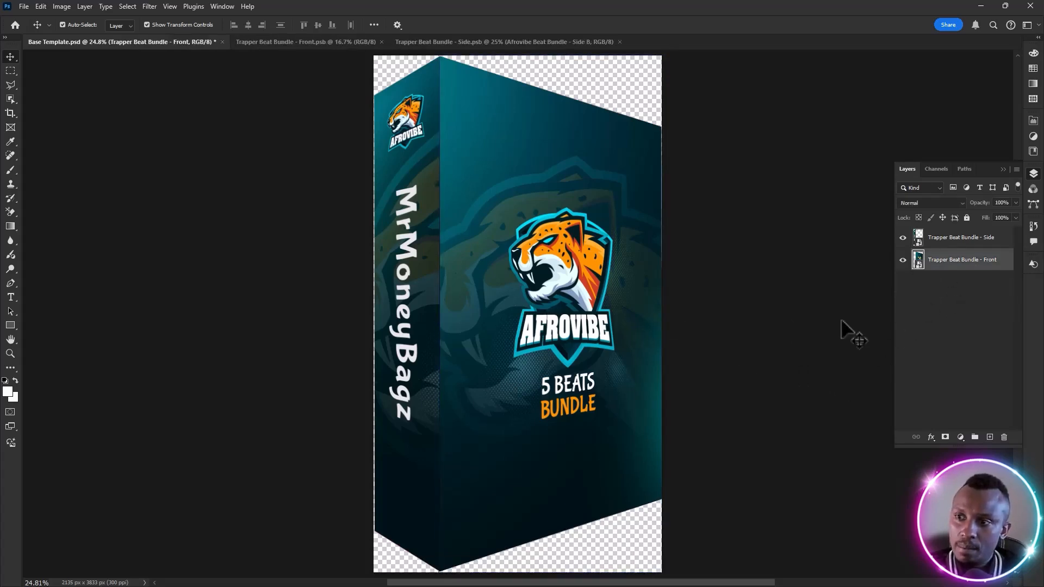
pyautogui.press('Delete')
pyautogui.hotkey('ctrl', 's')
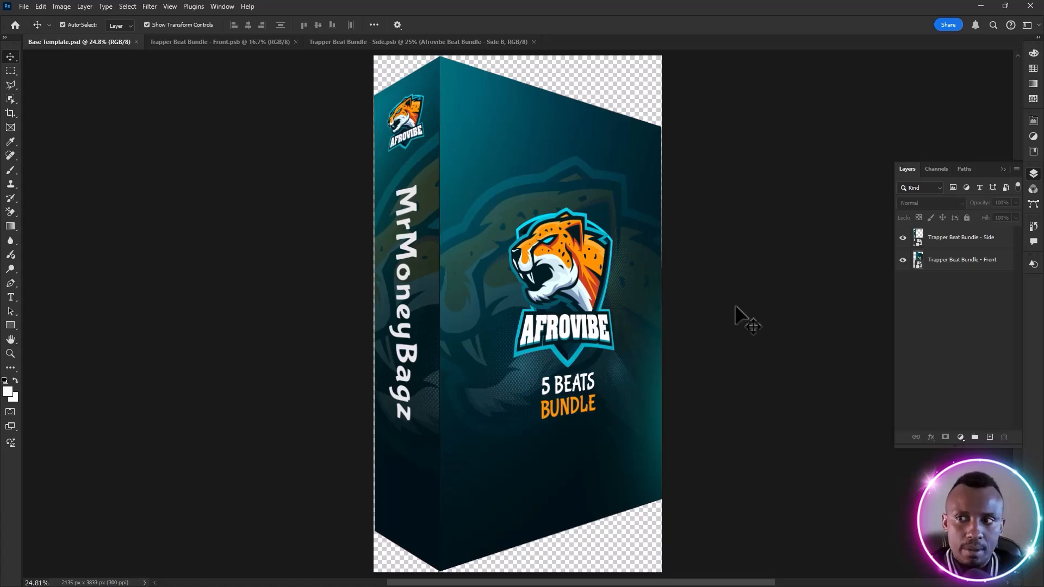
# Widen the canvas on both sides of the box with the Crop tool to about 4020 px
pyautogui.click(505, 349)
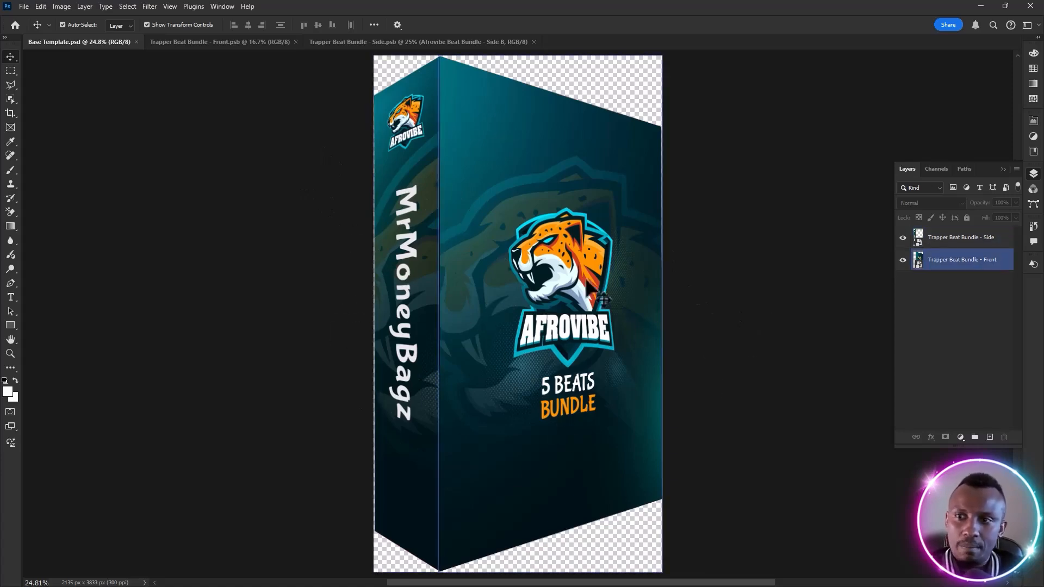
pyautogui.click(11, 112)
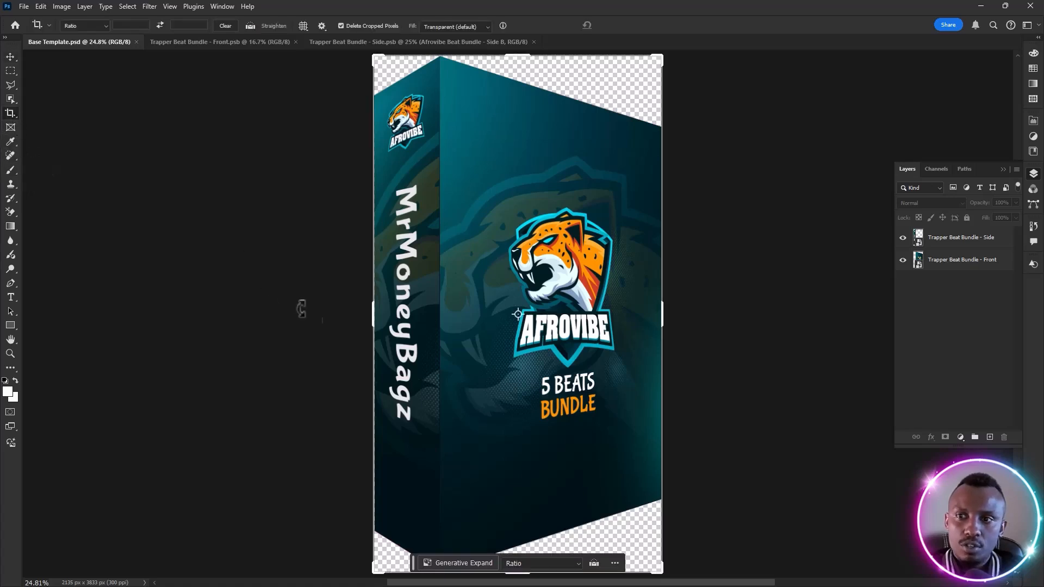
pyautogui.moveTo(374, 315); pyautogui.dragTo(324, 308)
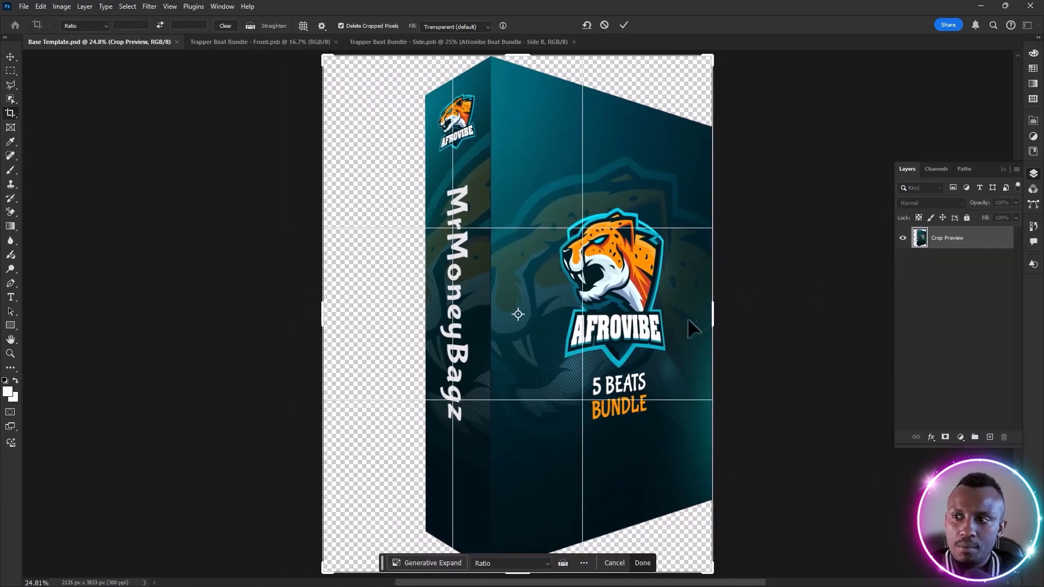
pyautogui.moveTo(712, 315); pyautogui.dragTo(790, 311)
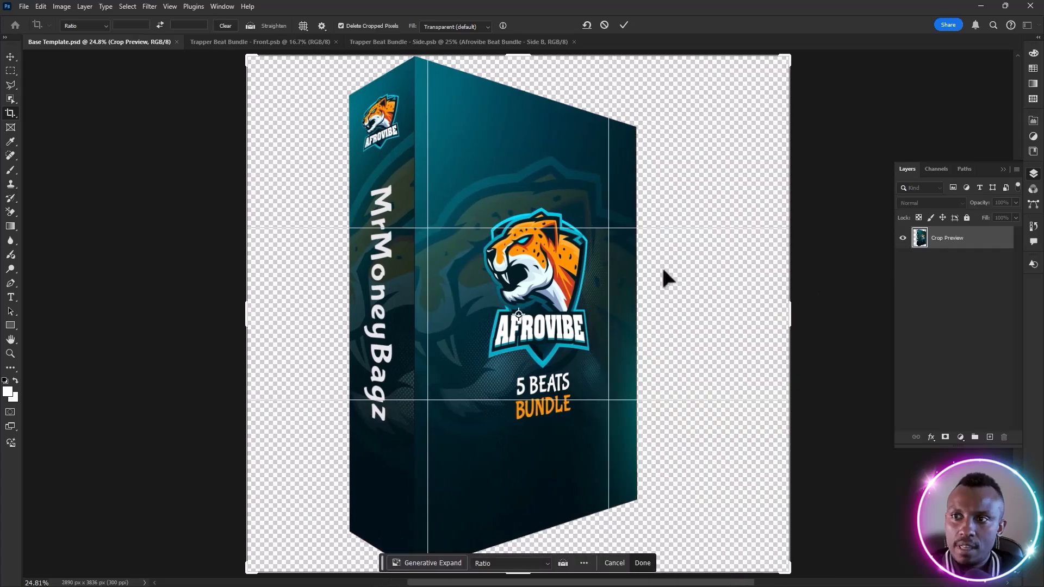
pyautogui.scroll(-2, 552, 174)
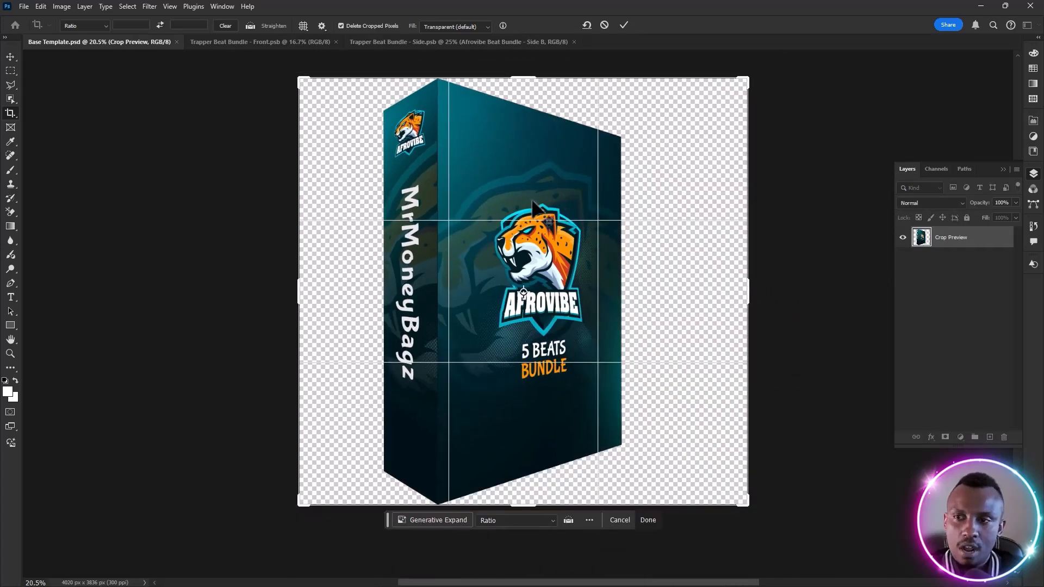
pyautogui.scroll(2, 533, 206)
pyautogui.scroll(-1, 533, 205)
pyautogui.scroll(1, 533, 206)
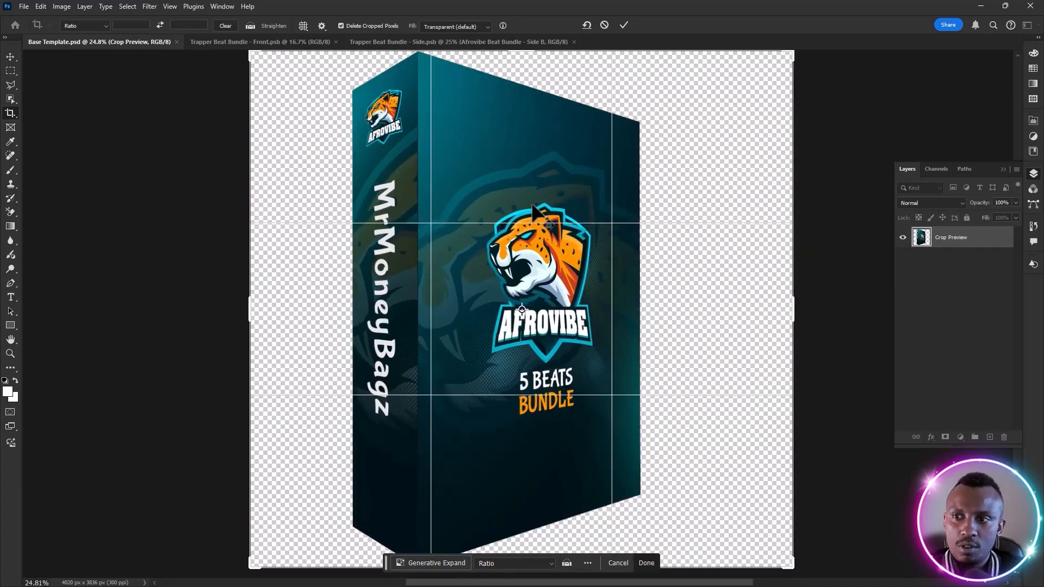
pyautogui.scroll(-2, 533, 205)
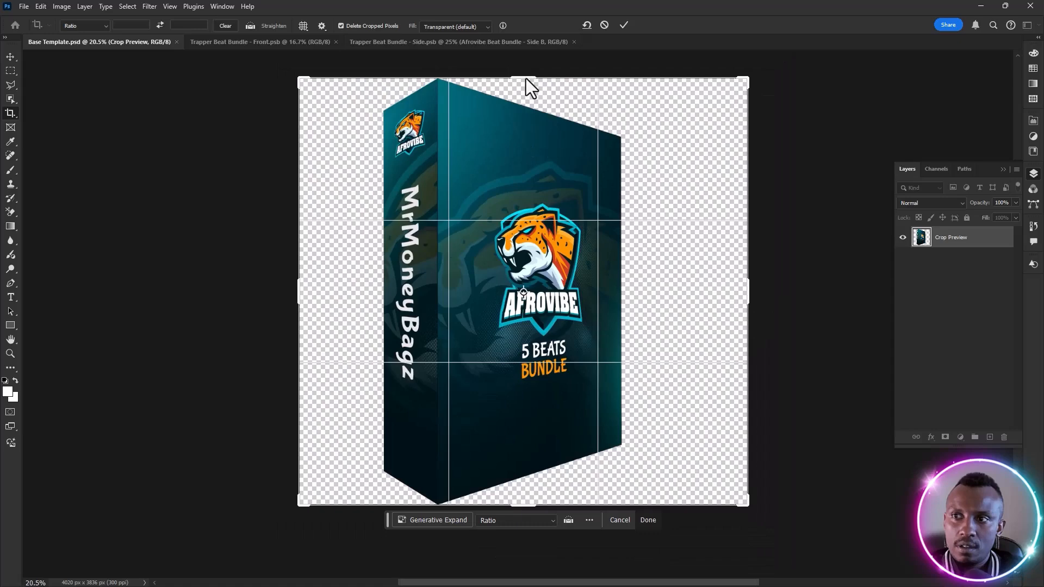
pyautogui.click(9, 113)
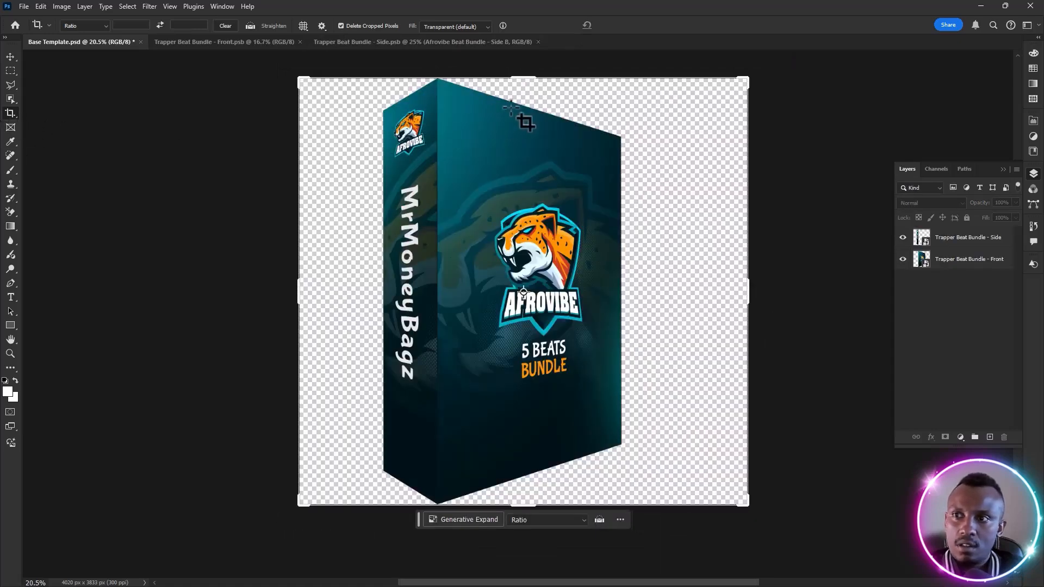
# Extend the canvas above and below the box to a height of about 4242 px and save the template
pyautogui.moveTo(521, 77); pyautogui.dragTo(523, 70)
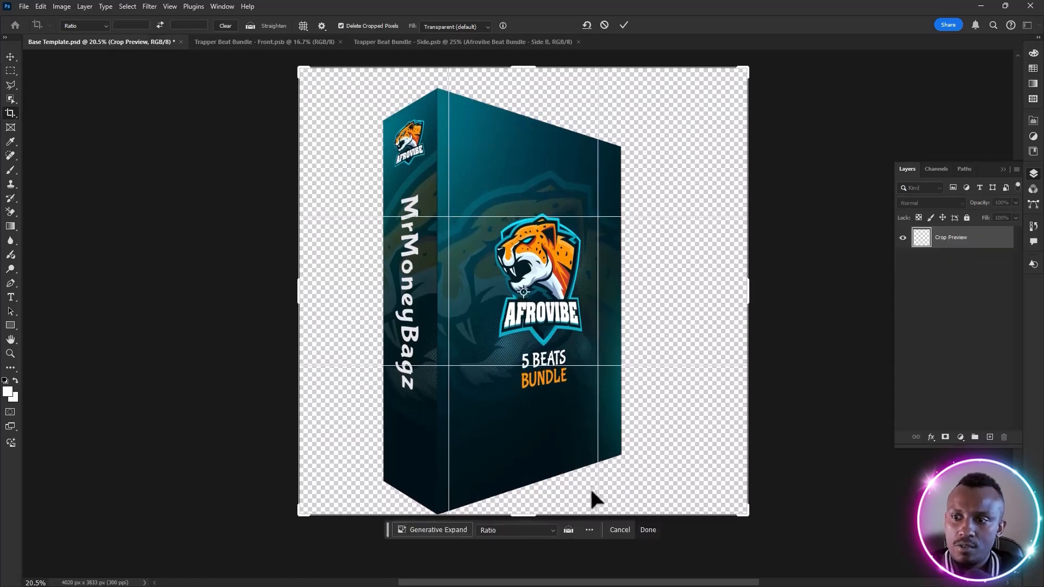
pyautogui.moveTo(531, 541); pyautogui.dragTo(529, 528)
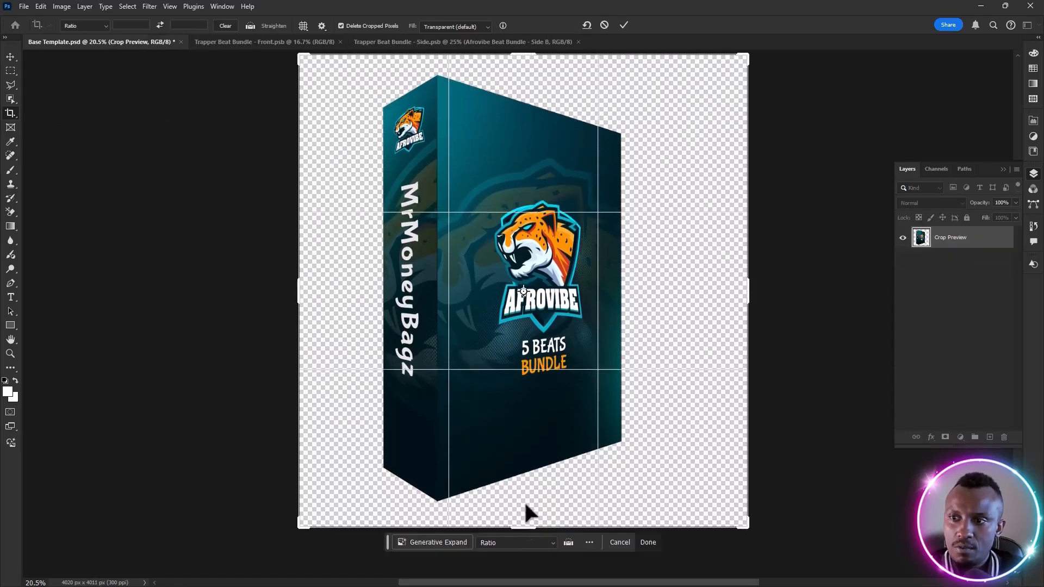
pyautogui.click(10, 55)
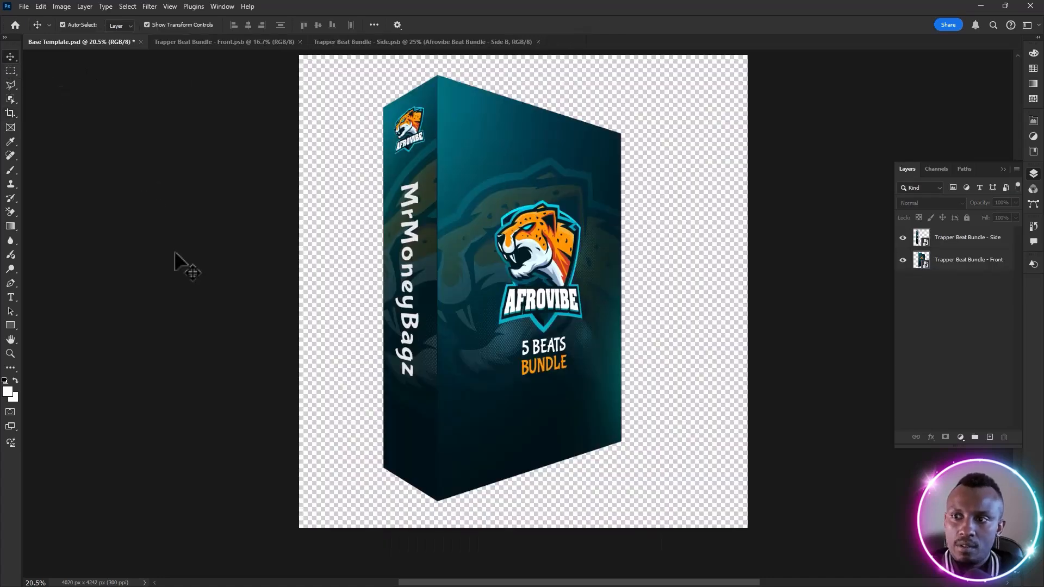
pyautogui.hotkey('ctrl', 's')
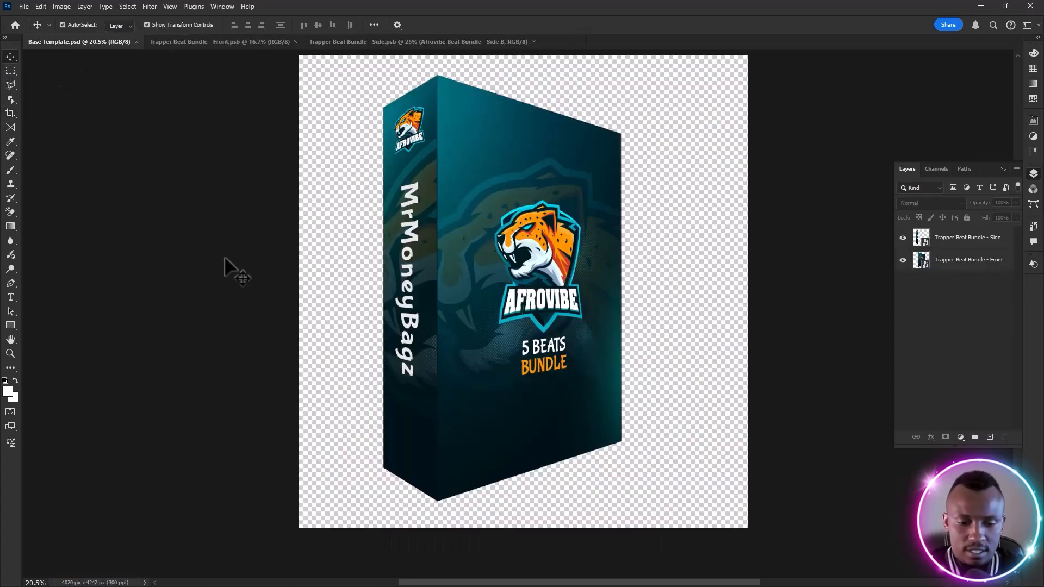
# Select the box's side and front layers and duplicate them twice to form an overlapping row of three boxes
pyautogui.moveTo(337, 82); pyautogui.dragTo(636, 496)
pyautogui.moveTo(555, 407); pyautogui.dragTo(630, 399)
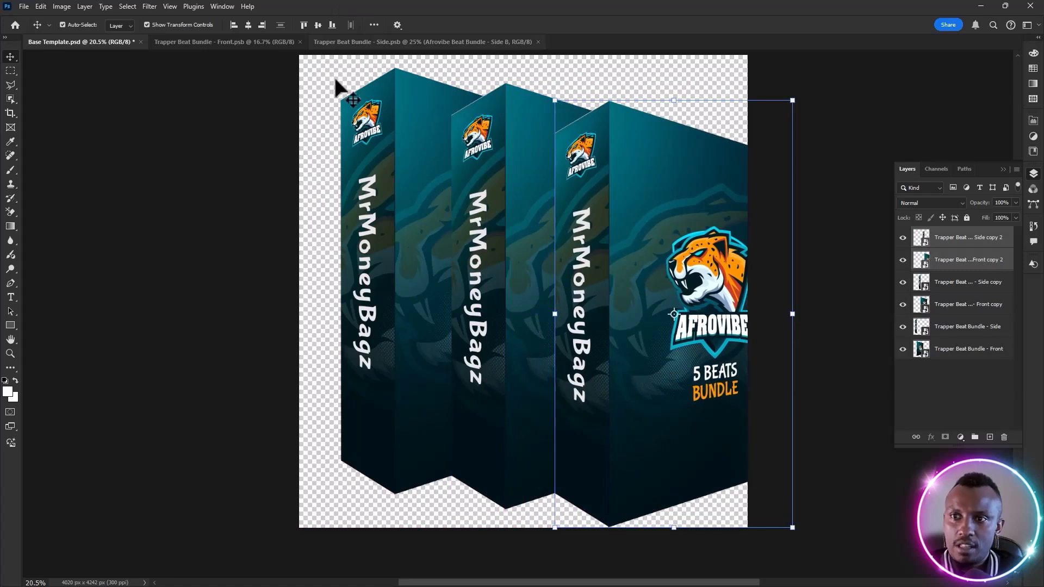
# Scale all three boxes together to about 84.62%, reposition them within the canvas, and save the template
pyautogui.moveTo(326, 75); pyautogui.dragTo(713, 510)
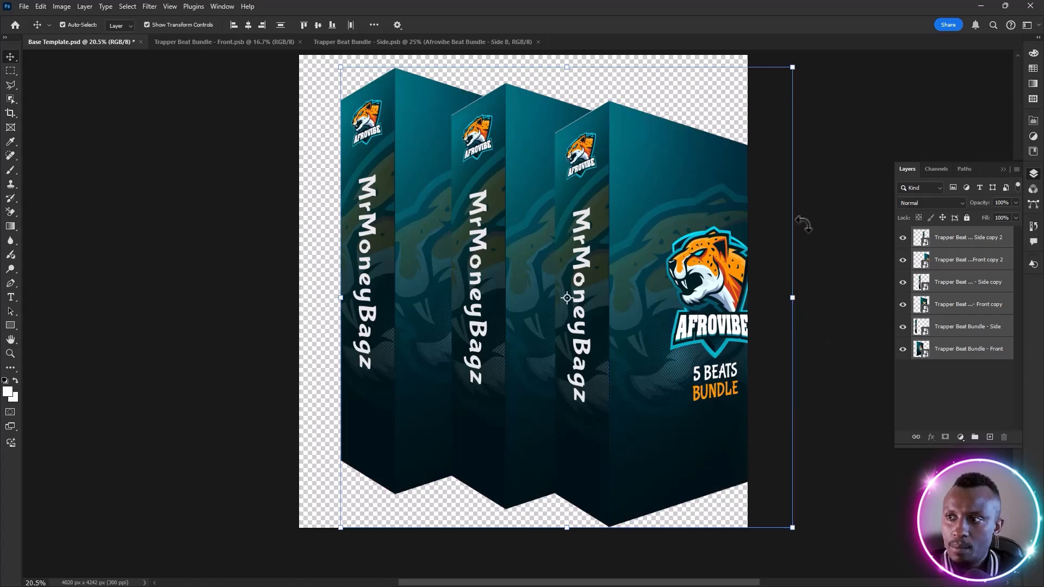
pyautogui.moveTo(792, 295); pyautogui.dragTo(723, 299)
pyautogui.moveTo(644, 343); pyautogui.dragTo(635, 323)
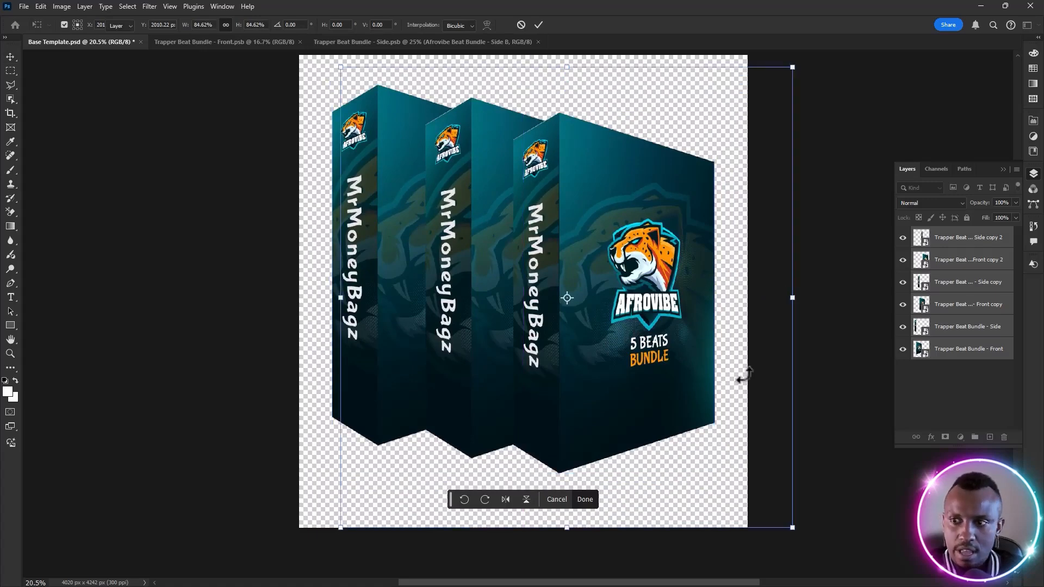
pyautogui.press('Return')
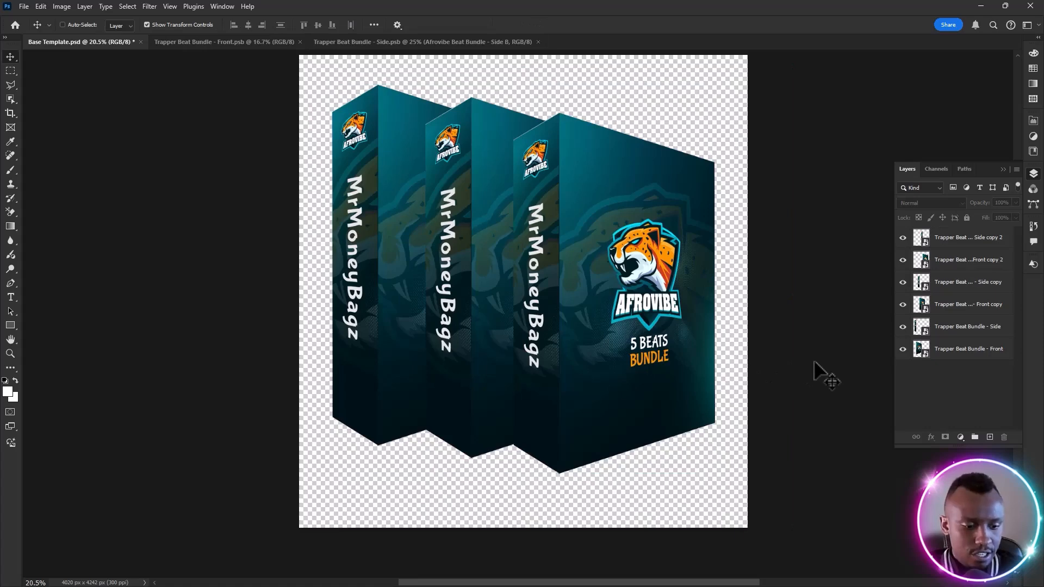
pyautogui.hotkey('ctrl', 's')
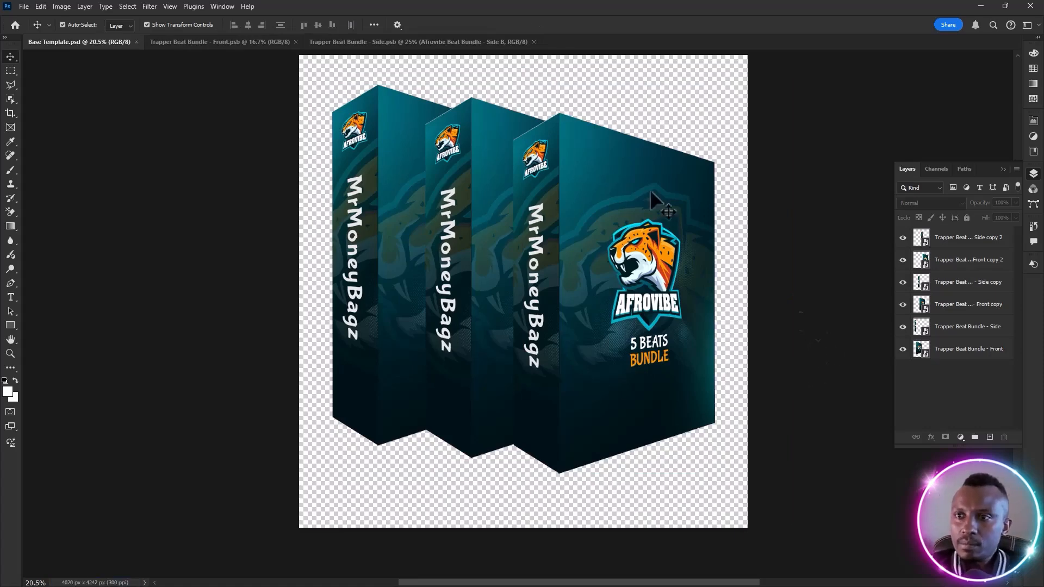
pyautogui.moveTo(261, 73); pyautogui.dragTo(783, 484)
pyautogui.moveTo(628, 394); pyautogui.dragTo(628, 402)
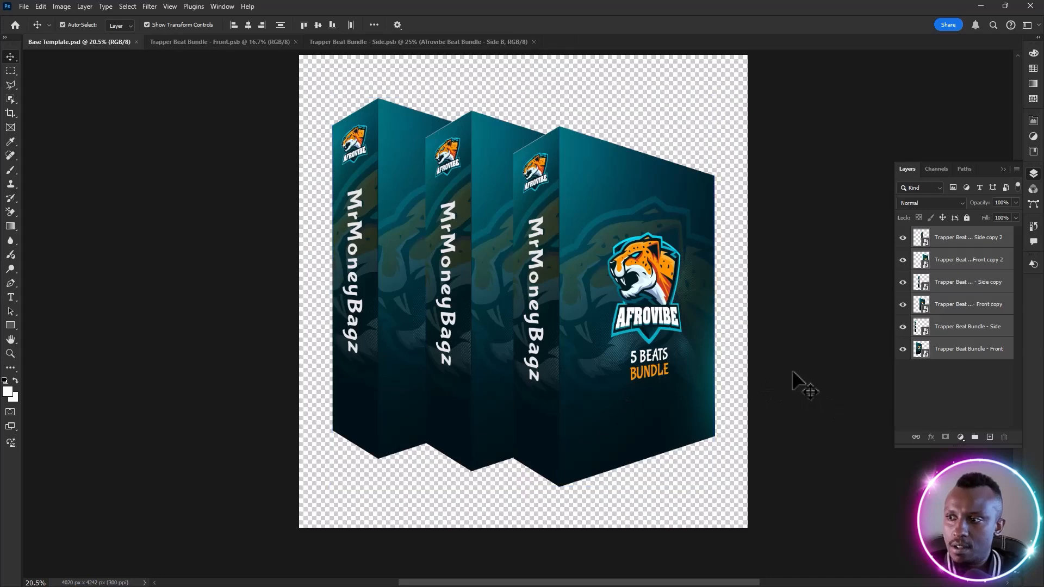
pyautogui.click(459, 366)
pyautogui.click(795, 314)
pyautogui.click(625, 321)
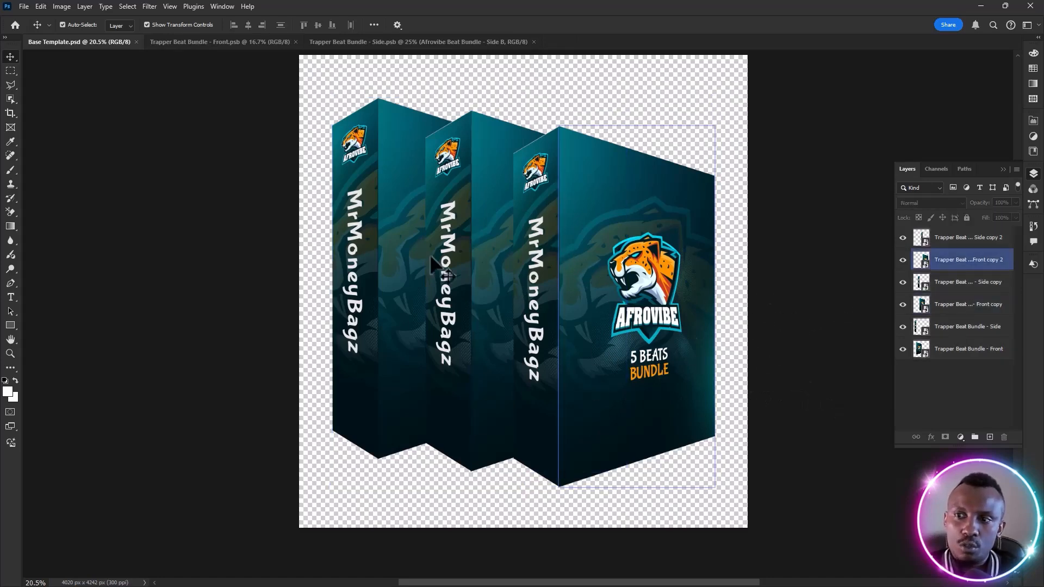
pyautogui.click(430, 257)
pyautogui.click(803, 256)
# Embed Trapper Beat Bundle - Side.jpg as the top layer of the box side smart object, save it, and return to Base Template.psd
pyautogui.click(954, 251)
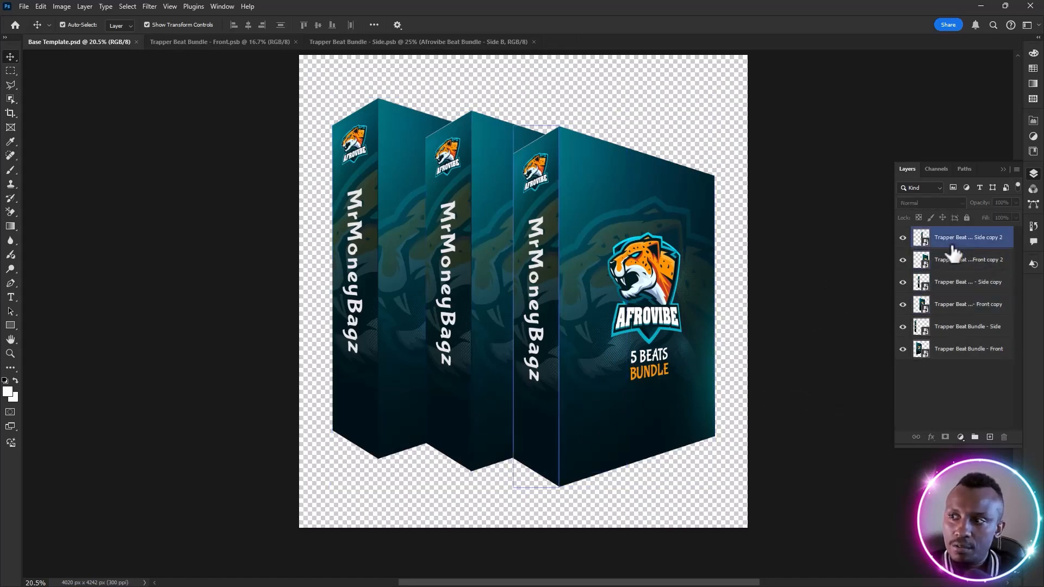
pyautogui.doubleClick(922, 239)
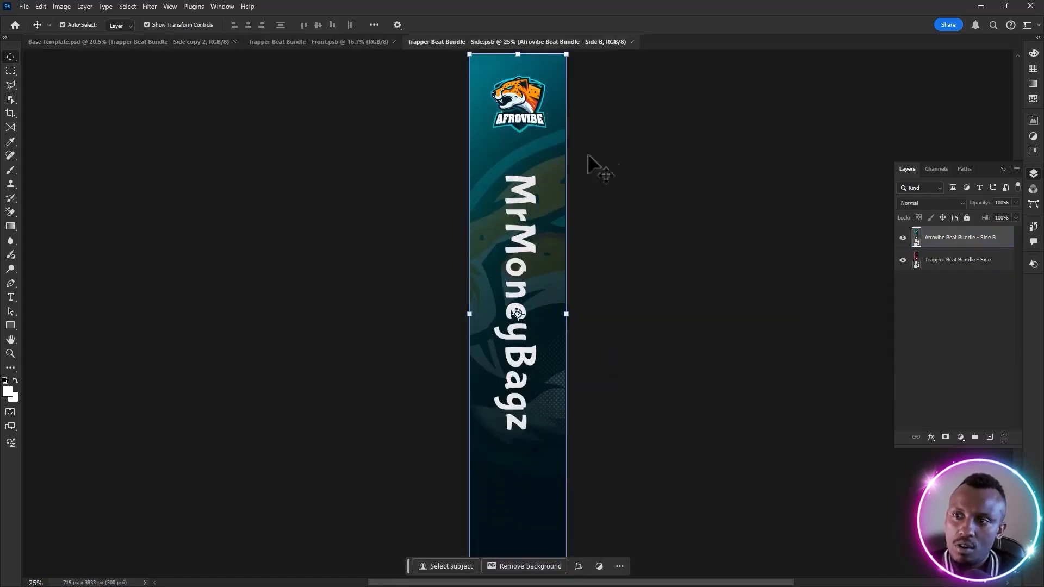
pyautogui.click(21, 7)
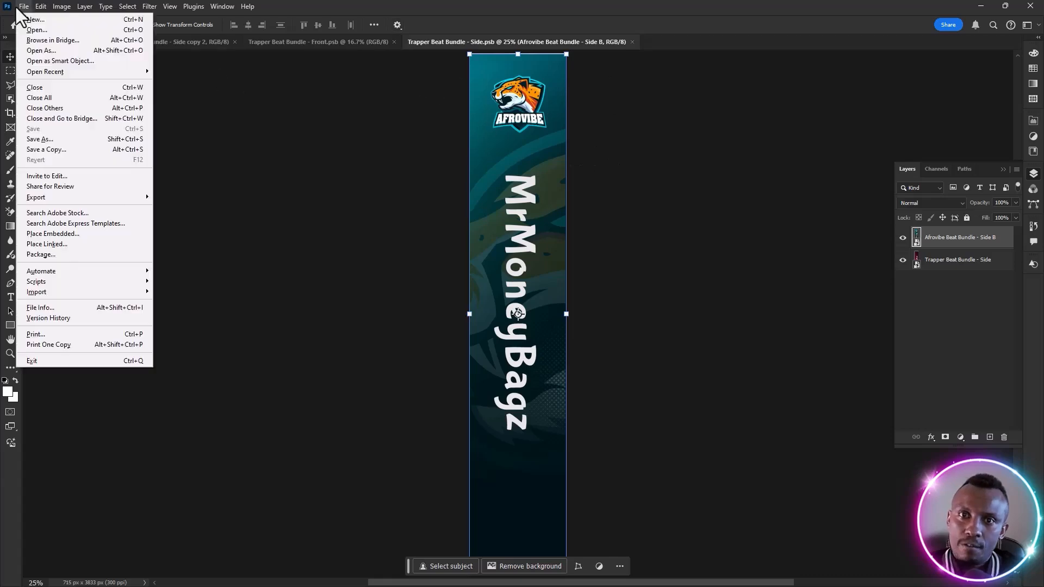
pyautogui.click(61, 235)
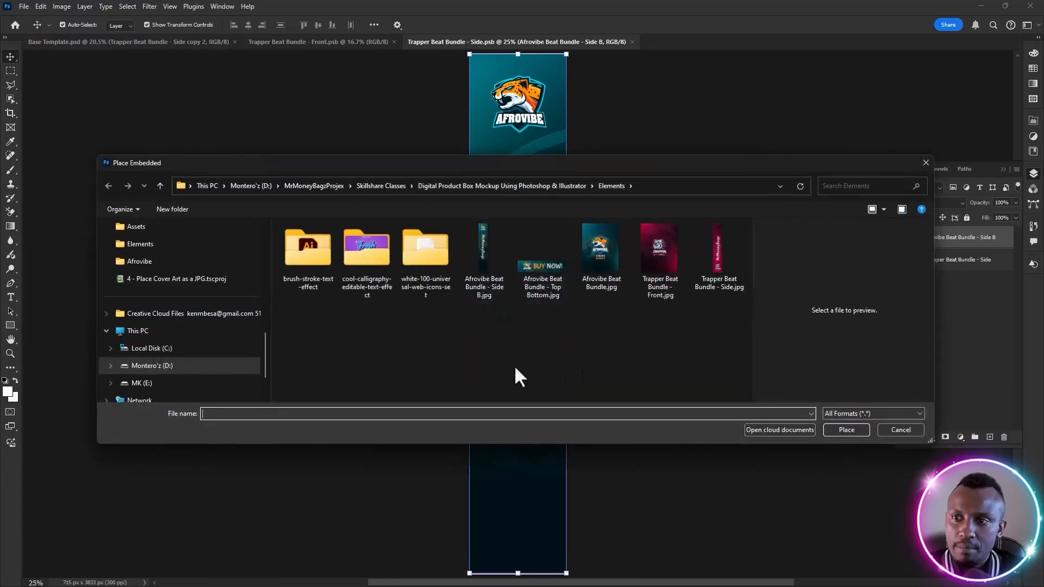
pyautogui.click(716, 250)
pyautogui.doubleClick(715, 244)
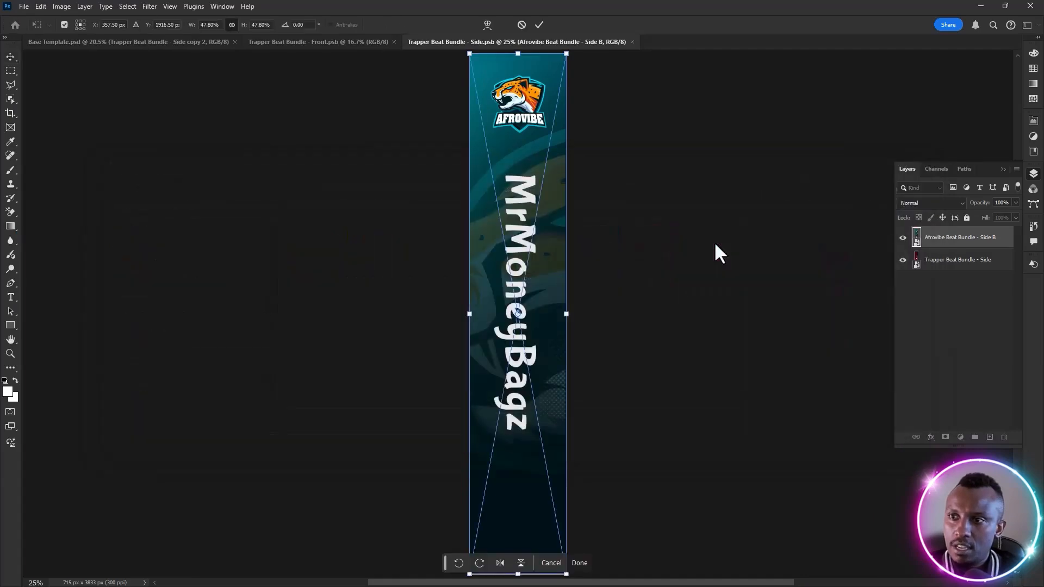
pyautogui.press('Return')
pyautogui.hotkey('ctrl', 's')
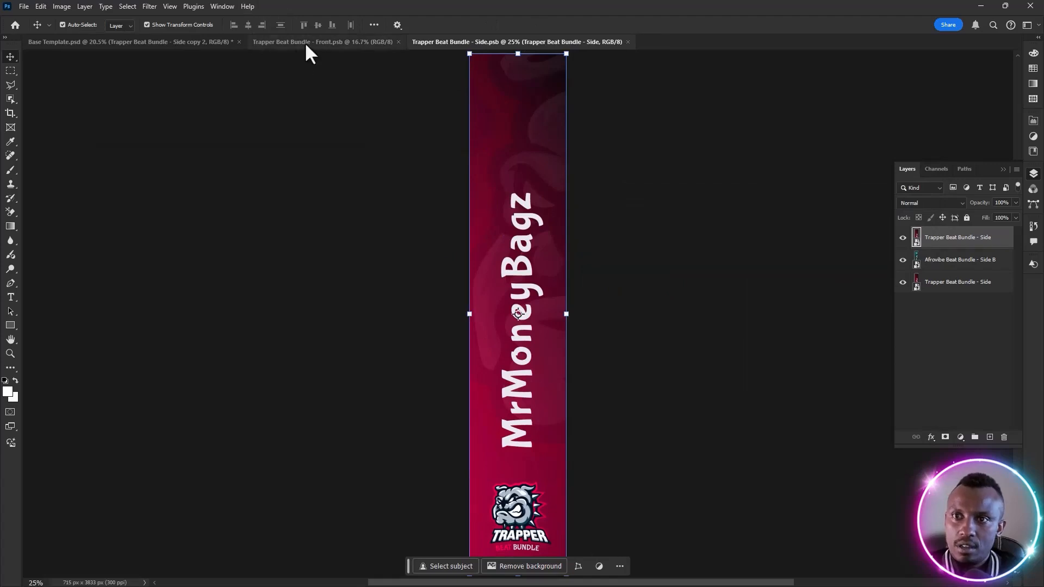
pyautogui.click(208, 44)
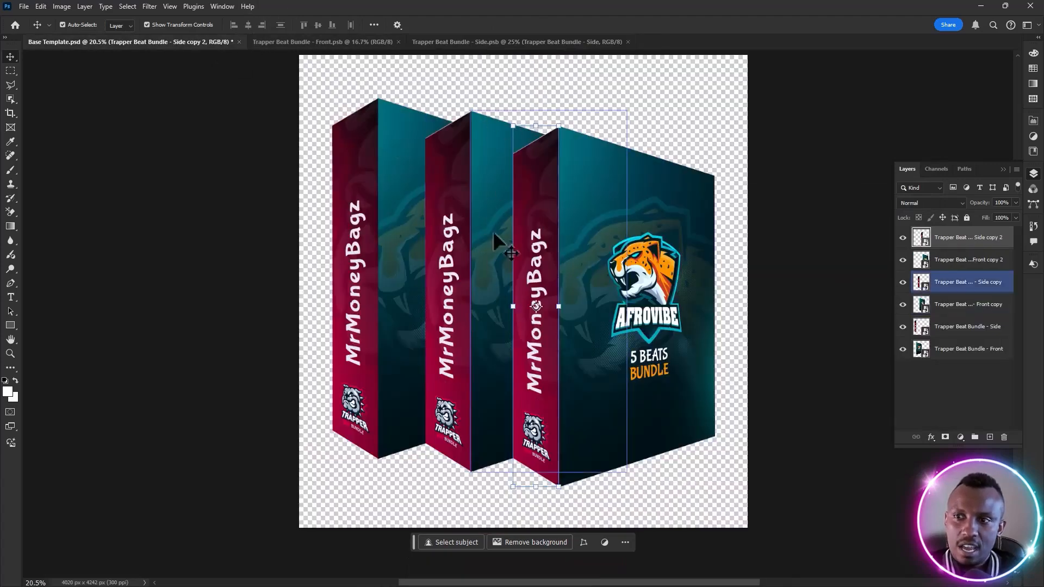
# In the box front smart object, hide the Afrovibe Beat Bundle layer to use the Trapper artwork, save it, and return to Base Template.psd
pyautogui.click(389, 42)
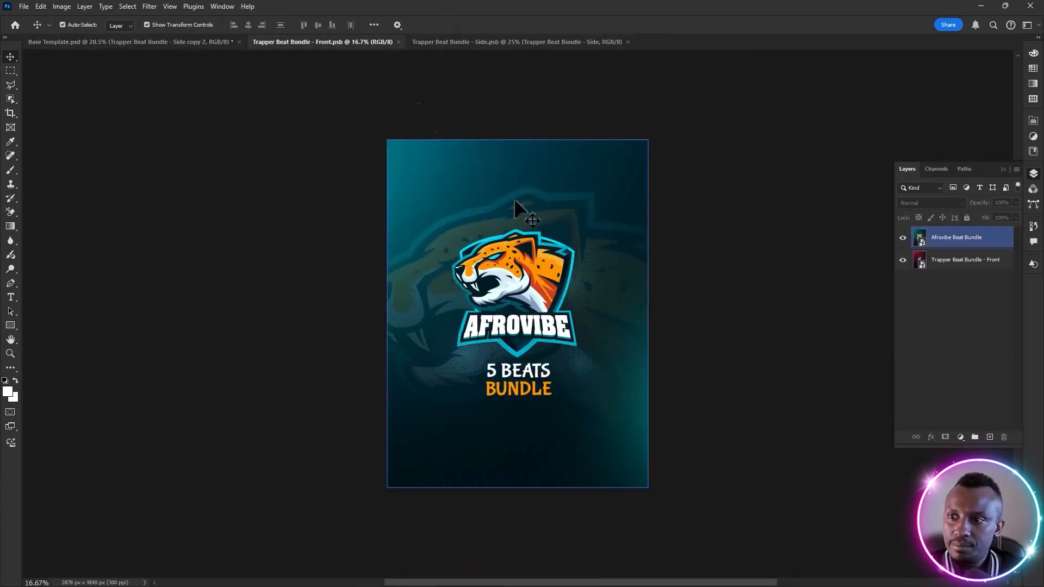
pyautogui.click(207, 40)
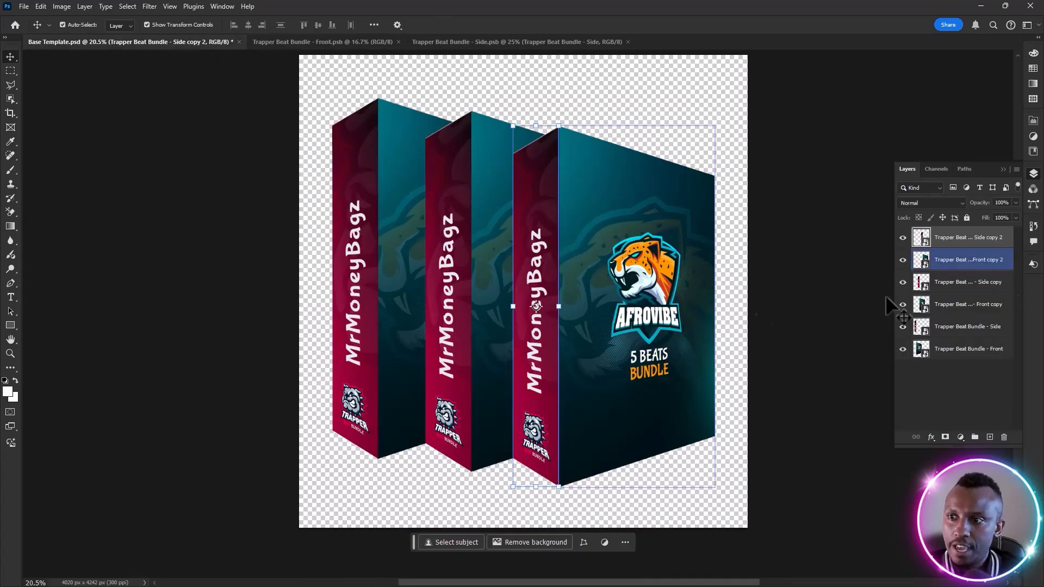
pyautogui.doubleClick(921, 259)
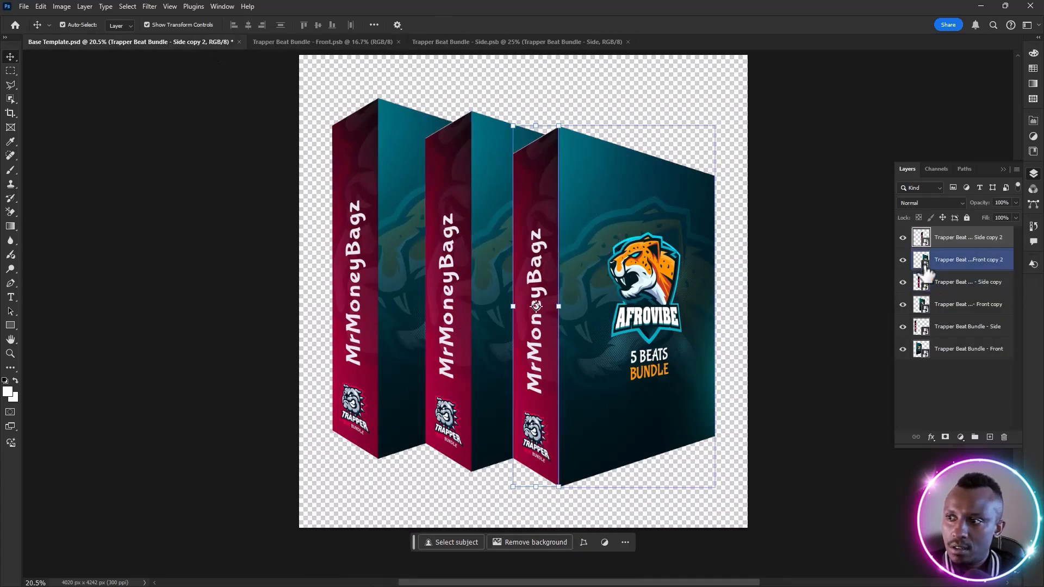
pyautogui.click(25, 8)
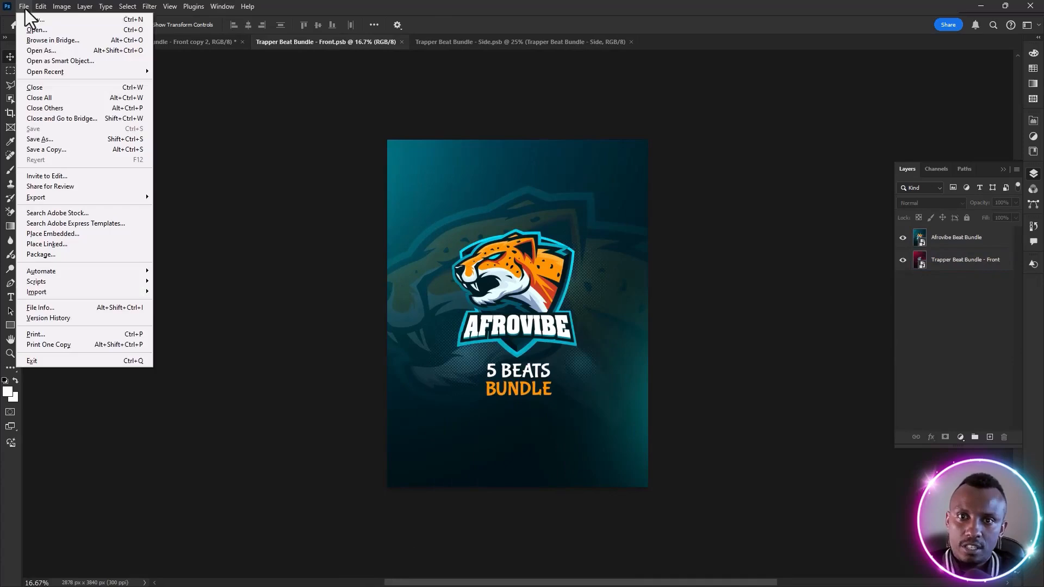
pyautogui.click(273, 239)
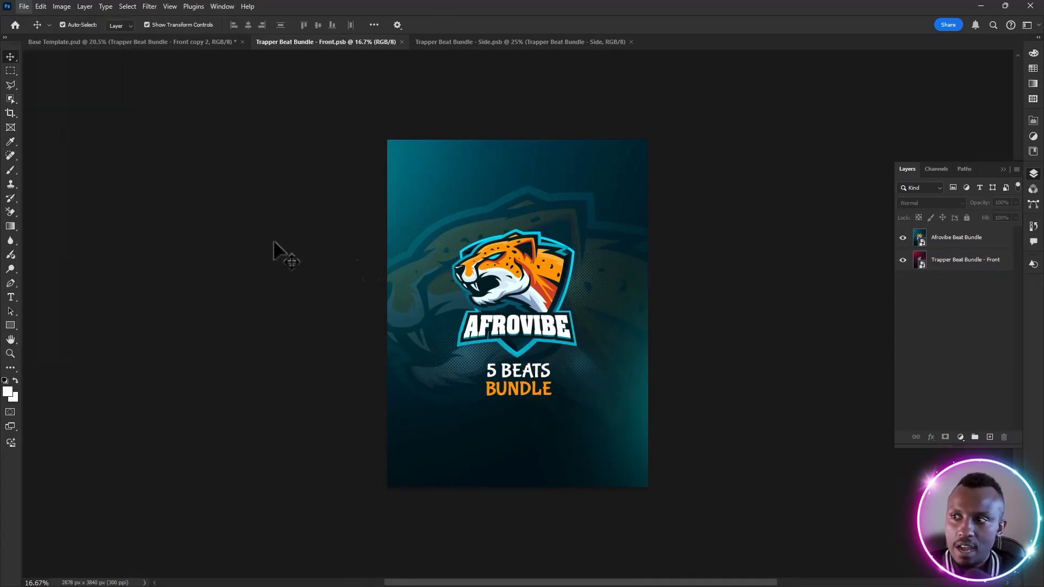
pyautogui.click(965, 261)
pyautogui.click(973, 239)
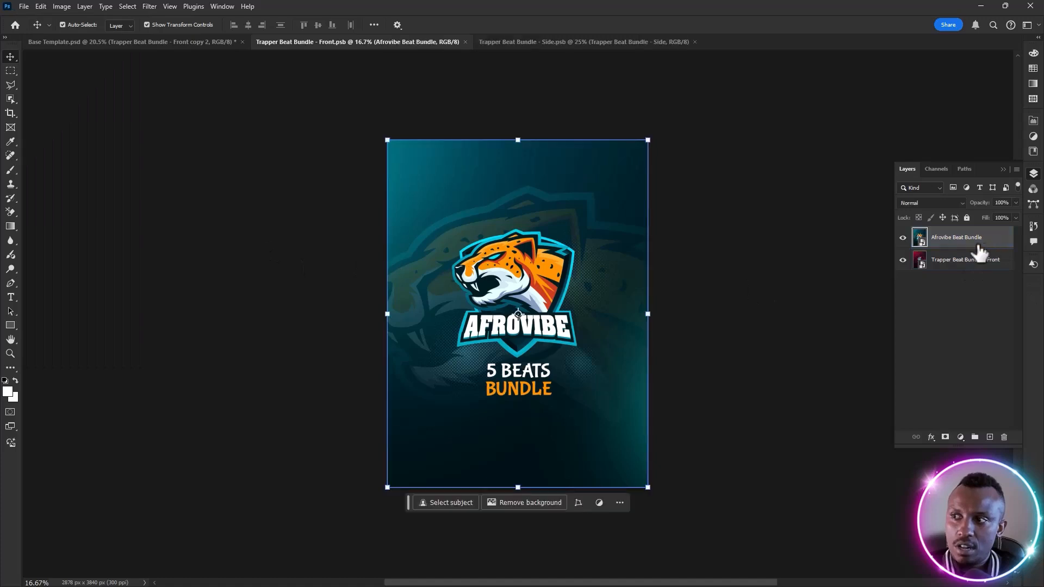
pyautogui.click(903, 239)
pyautogui.click(720, 285)
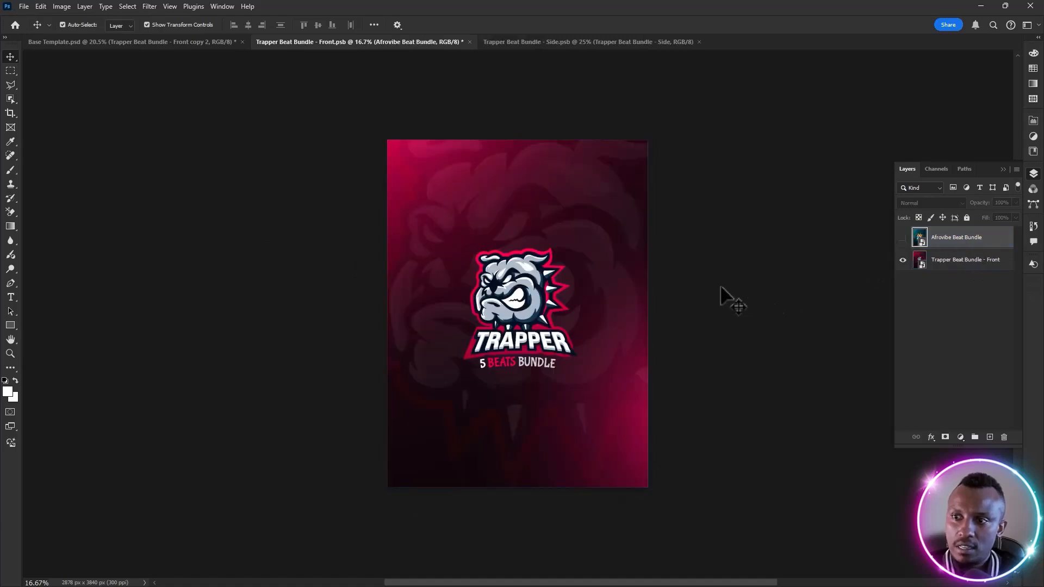
pyautogui.hotkey('ctrl', 's')
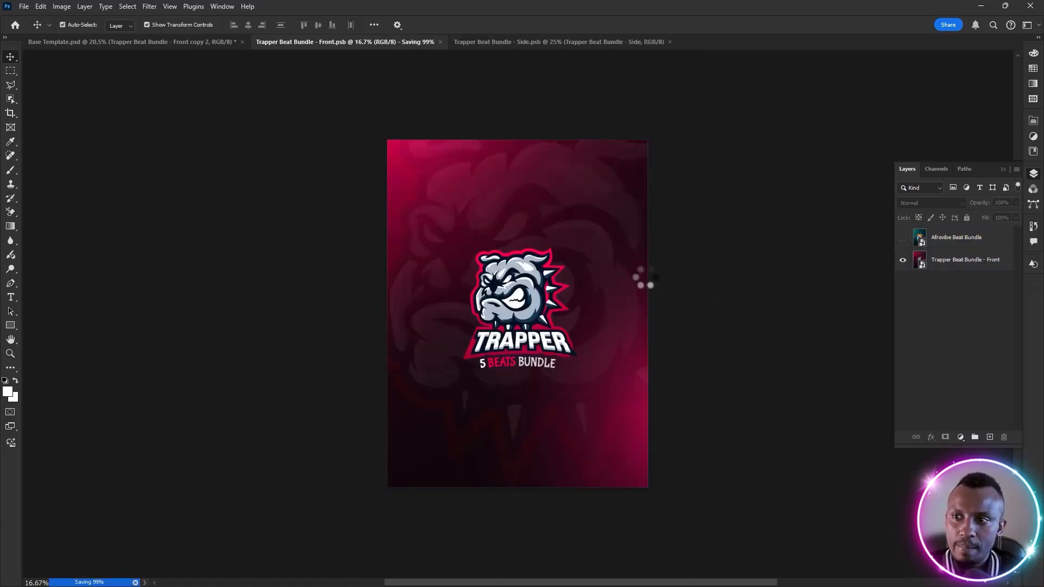
pyautogui.click(152, 43)
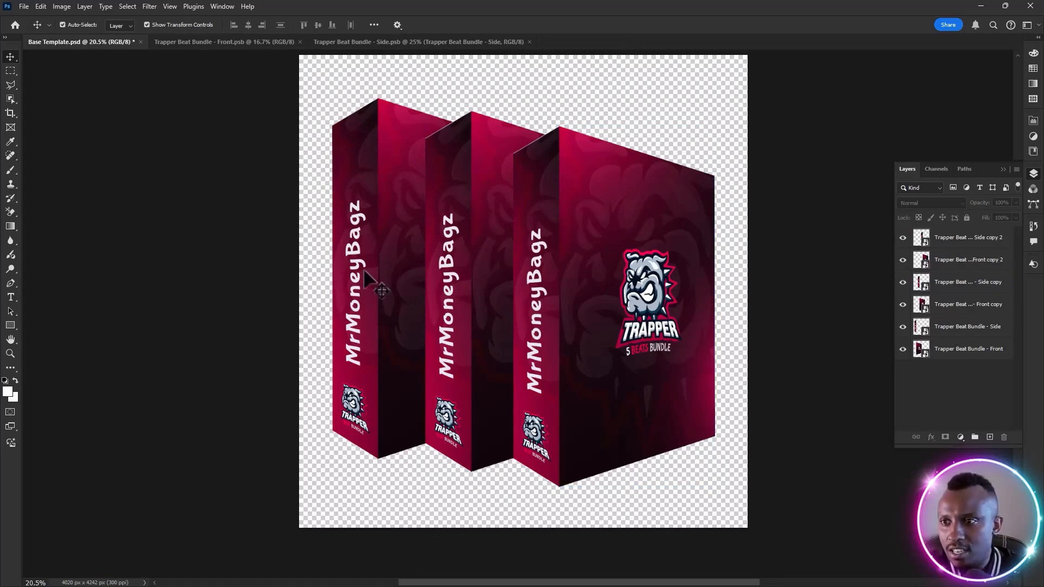
pyautogui.click(496, 283)
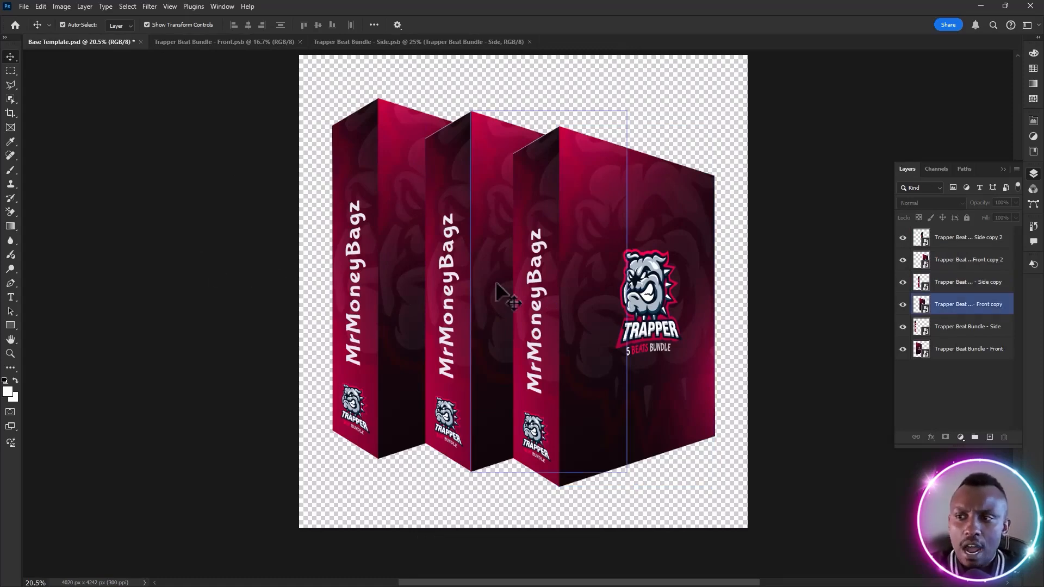